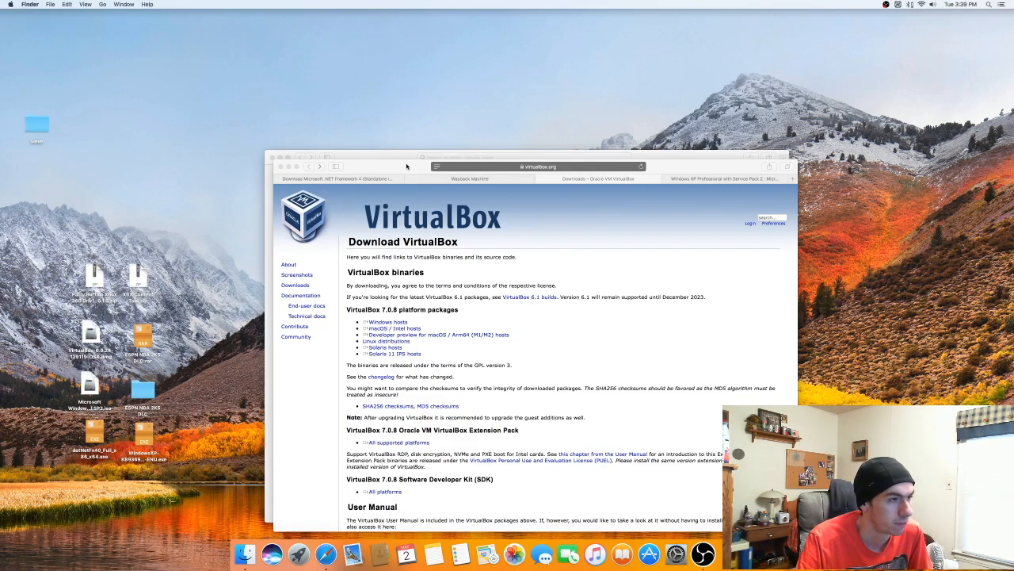
Bring the browser window to the front and look over the platform packages on the VirtualBox download page
left_click_drag(407, 166, 400, 163)
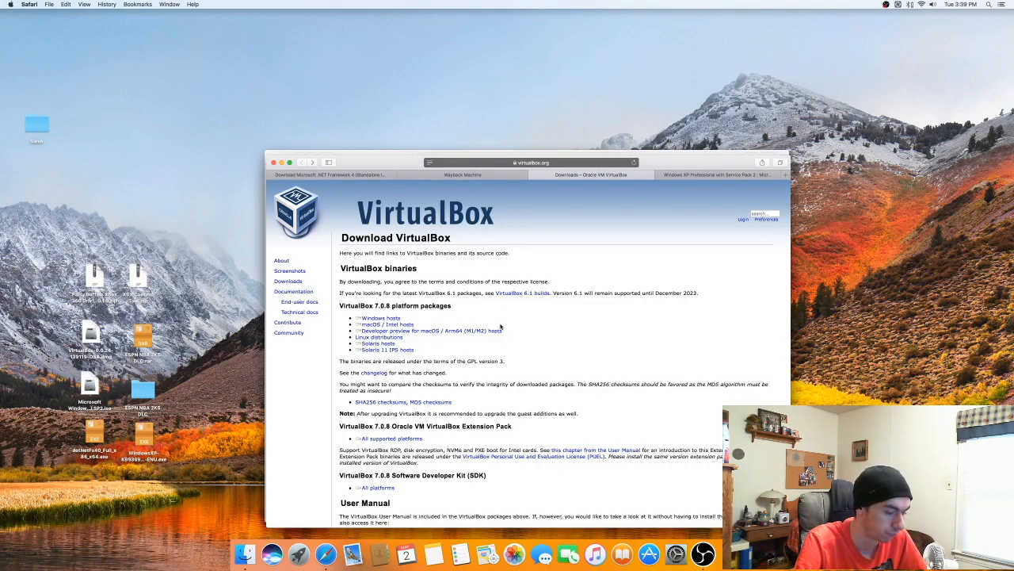
scroll(495, 325, "up", 3)
scroll(495, 326, "down", 3)
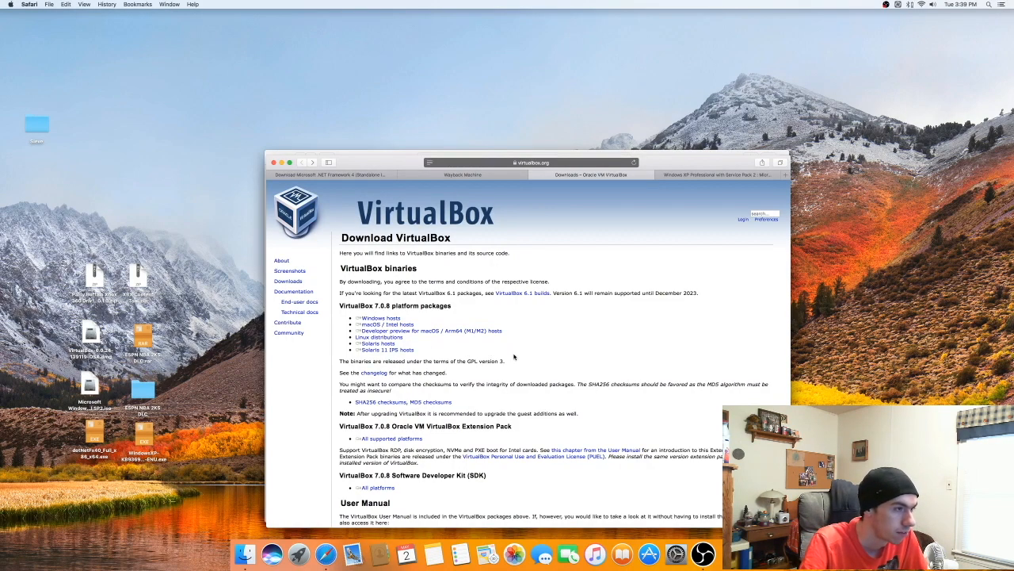
scroll(497, 356, "down", 3)
scroll(515, 357, "up", 4)
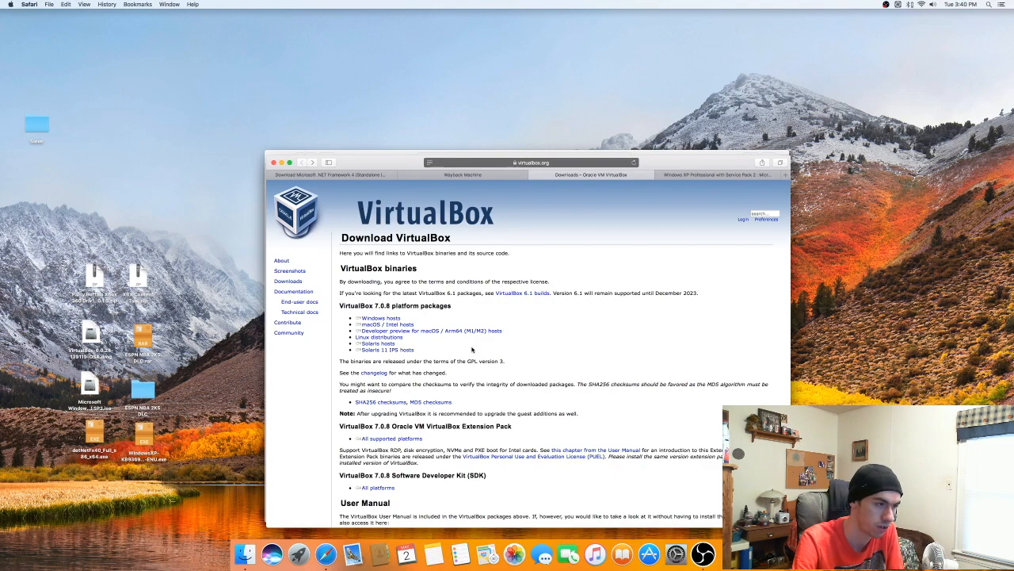
Find the older builds section of the VirtualBox download page and open the list of old builds
scroll(472, 348, "down", 2)
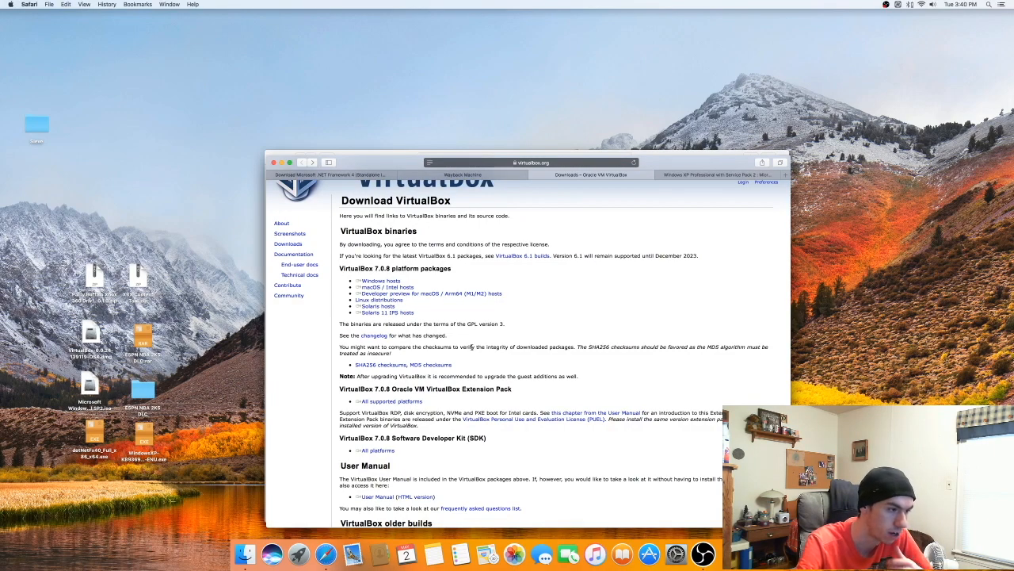
scroll(472, 347, "down", 1)
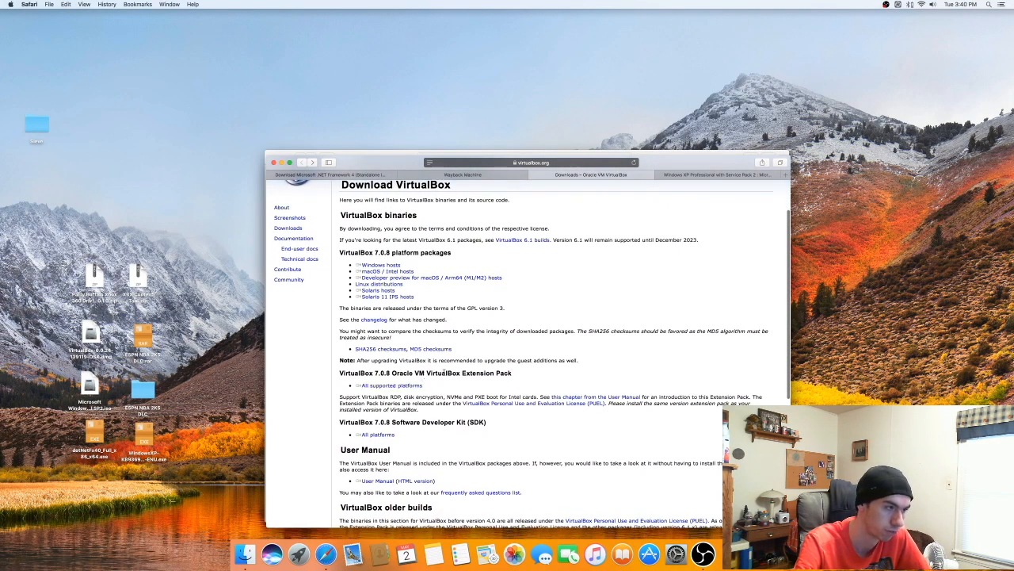
scroll(444, 373, "down", 5)
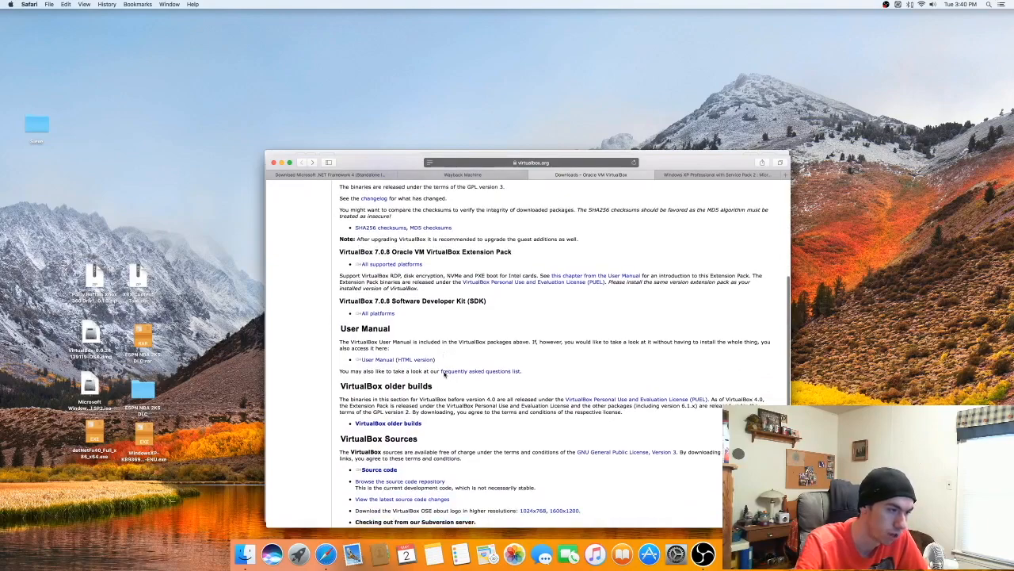
right_click(445, 373)
left_click(444, 375)
scroll(396, 375, "down", 1)
left_click_drag(341, 373, 413, 386)
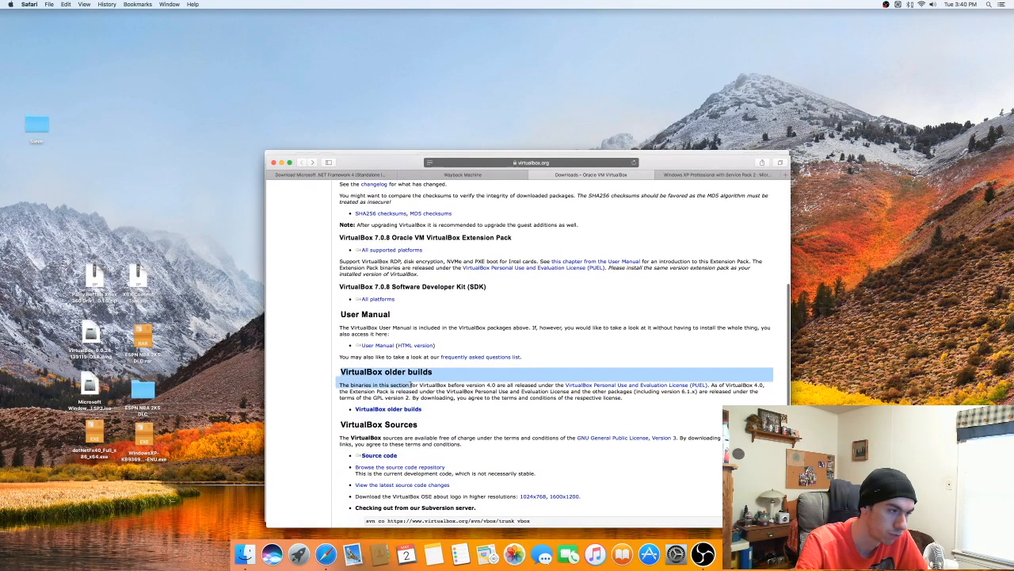
left_click(468, 412)
left_click(399, 410)
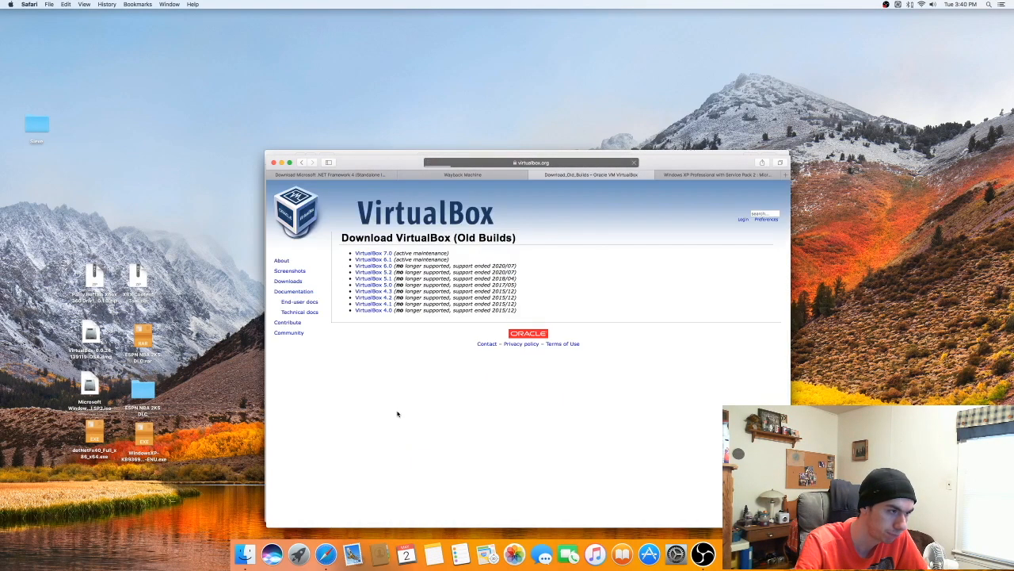
Open the VirtualBox 6.0 old builds and locate the OS X hosts package under VirtualBox 6.0.24
left_click_drag(356, 265, 384, 269)
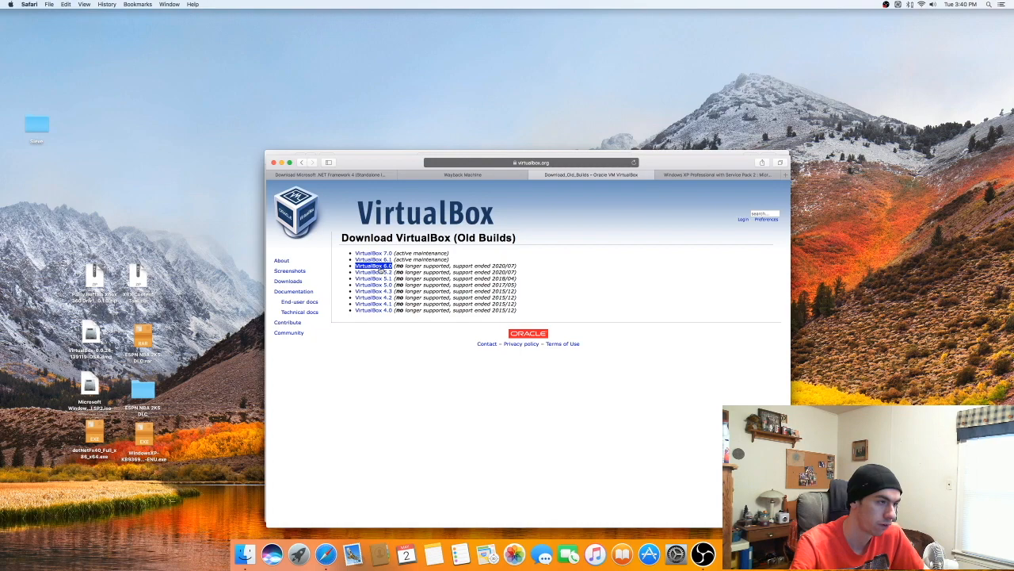
left_click(380, 269)
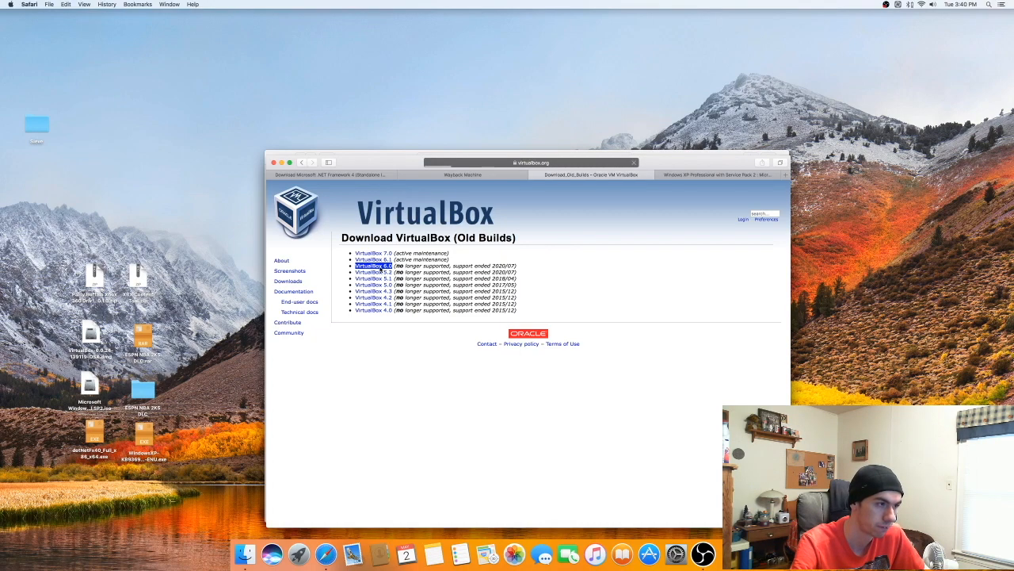
mouse_move(406, 294)
left_mouse_down()
mouse_move(357, 294)
mouse_move(392, 294)
left_mouse_up()
scroll(408, 296, "down", 1)
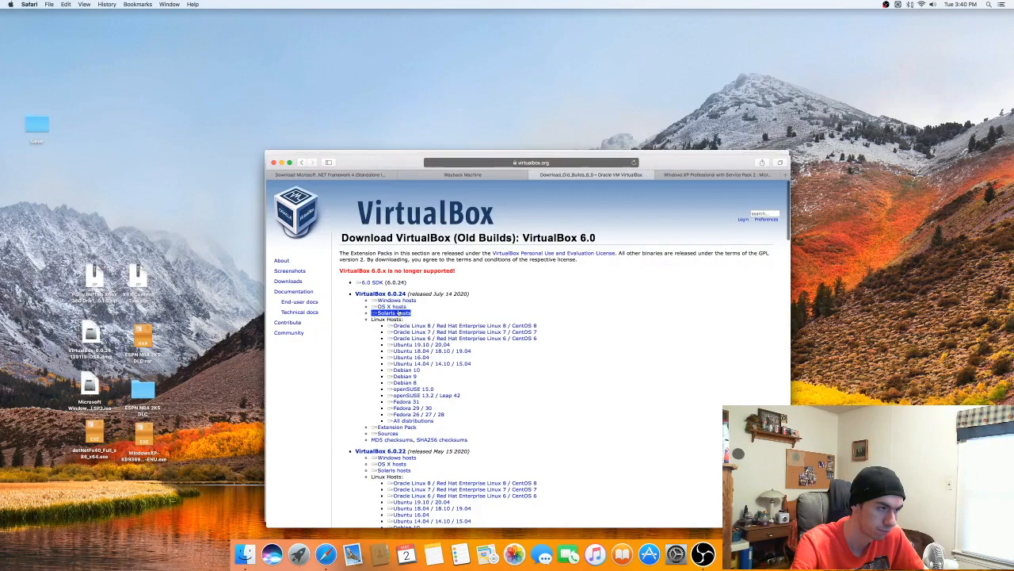
scroll(403, 310, "down", 2)
scroll(368, 270, "up", 2)
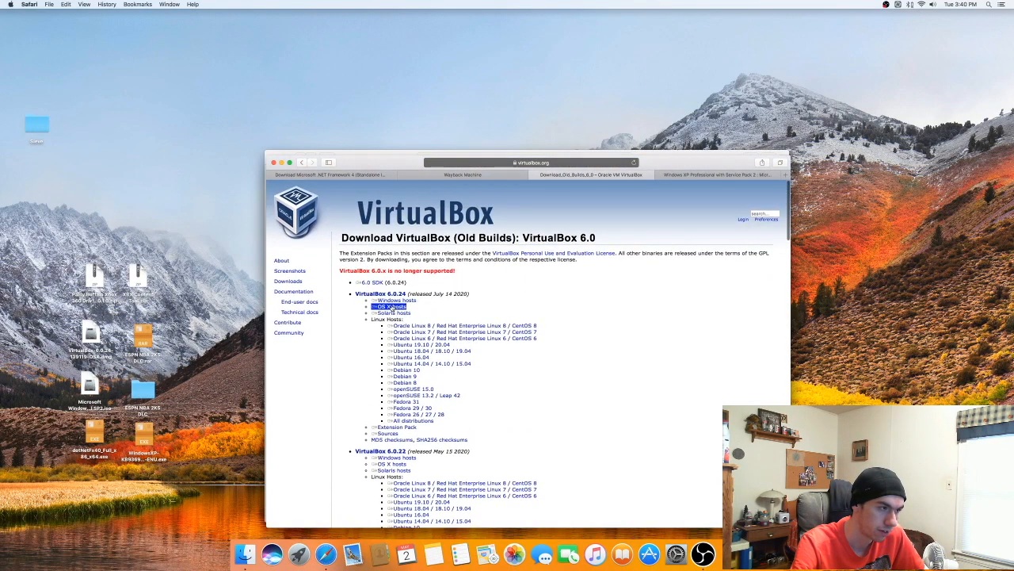
Go back from the 6.0 builds to the main VirtualBox download page
left_click(303, 163)
left_click(303, 163)
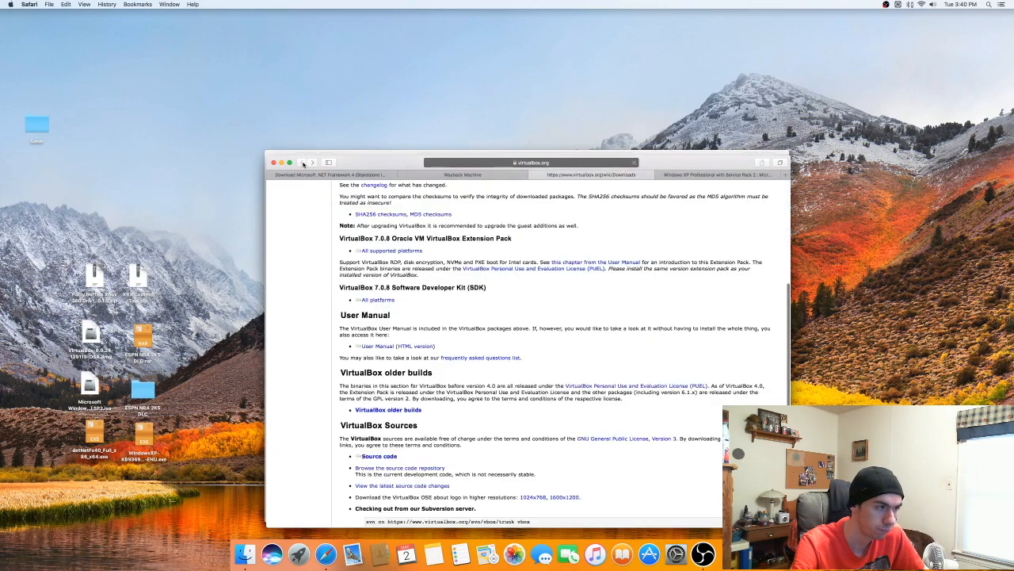
scroll(448, 298, "up", 3)
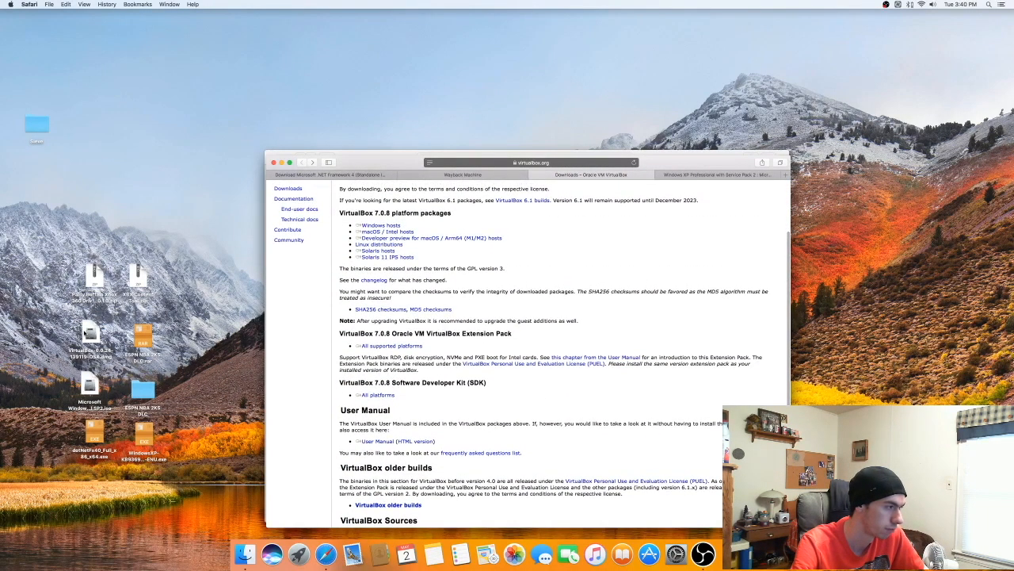
Preview the VirtualBox-6.0.24-139119-OSX.dmg file on the desktop and close the preview
left_click(90, 333)
key("space")
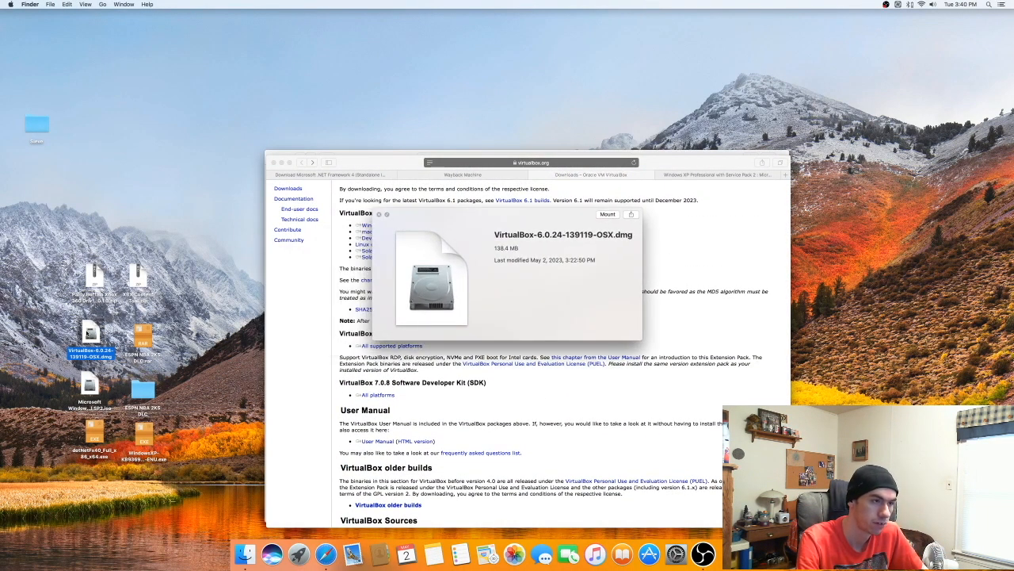
key("space")
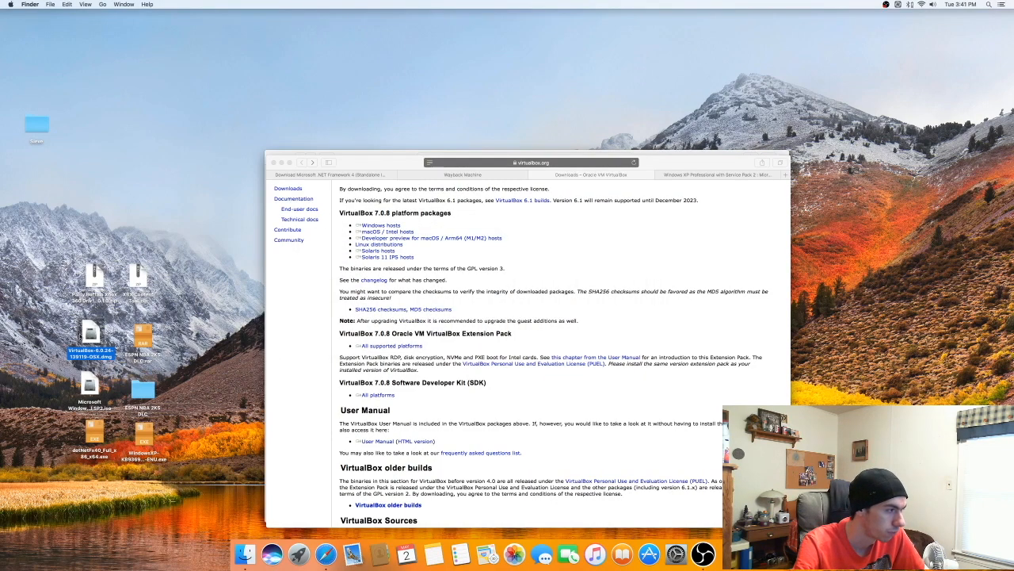
Mount the VirtualBox-6.0.24-139119-OSX.dmg disk image from the desktop and launch its VirtualBox.pkg installer
left_click(245, 553)
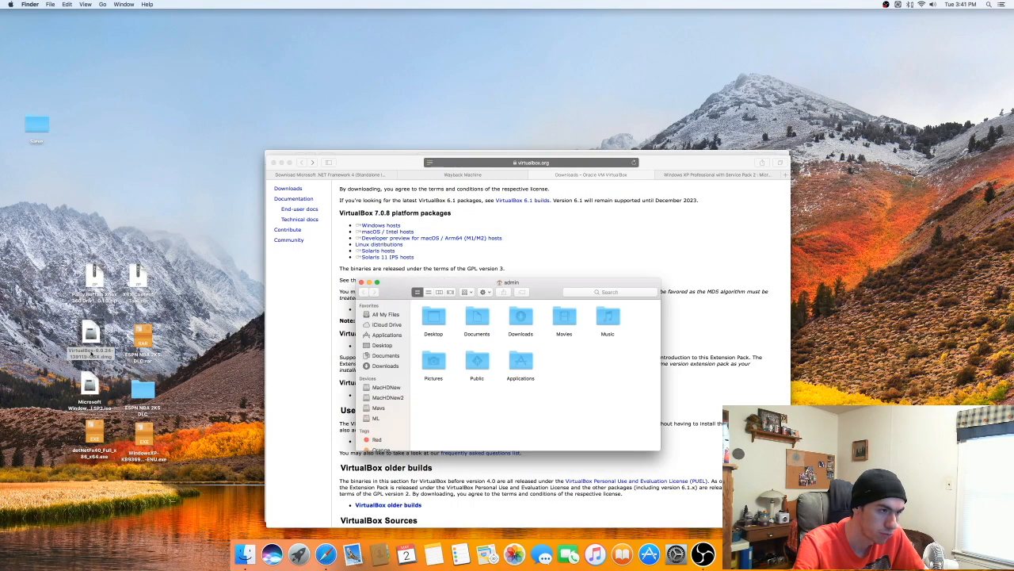
left_click(84, 338)
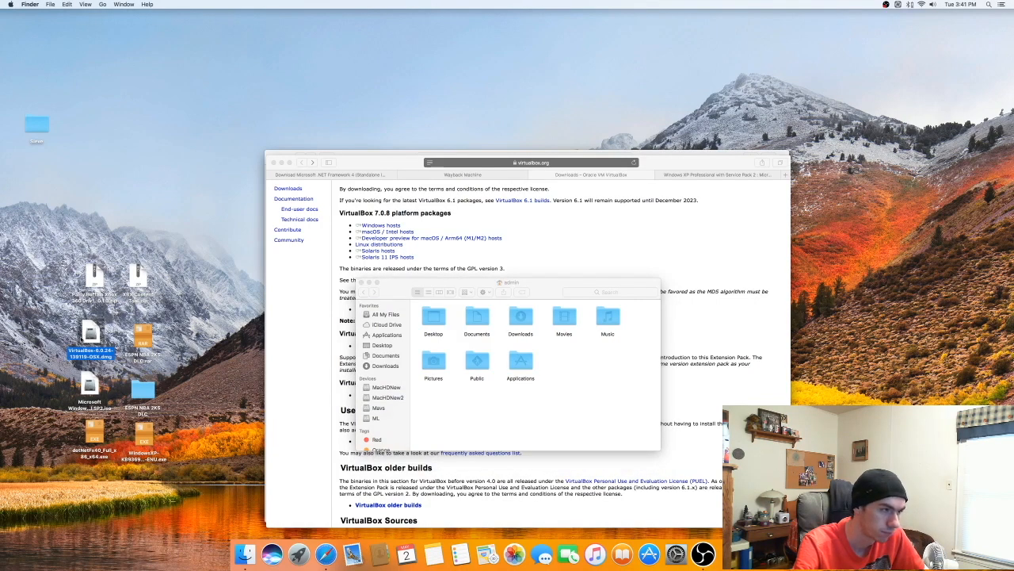
double_click(85, 338)
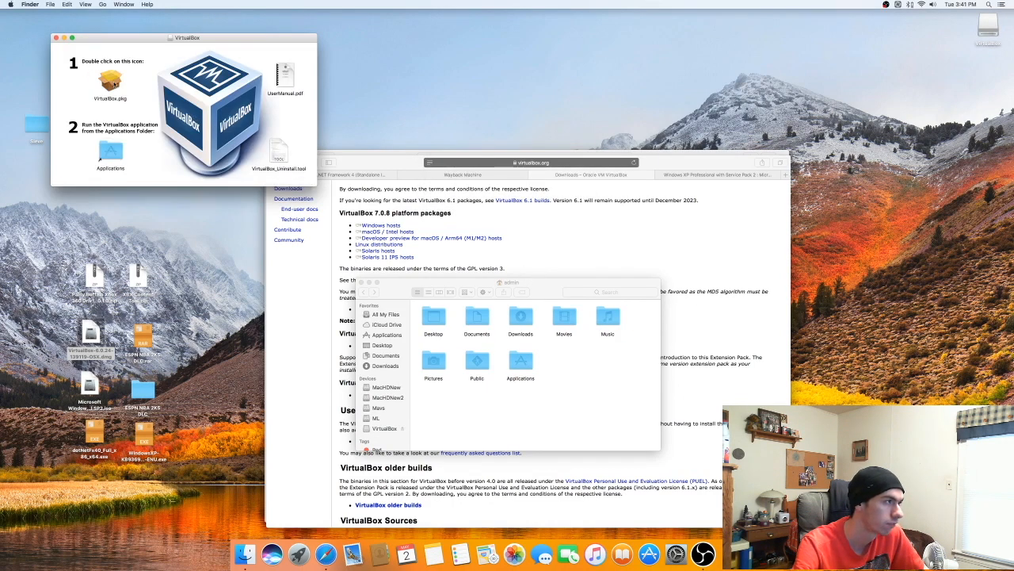
double_click(113, 81)
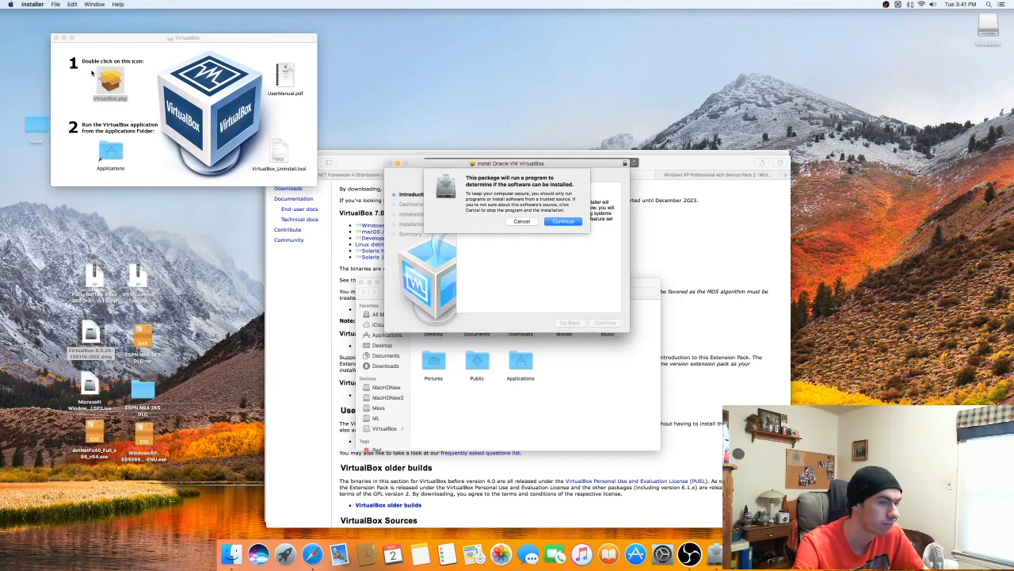
Advance the installer to the installation type, review the custom package list and return to the standard install
left_click(565, 224)
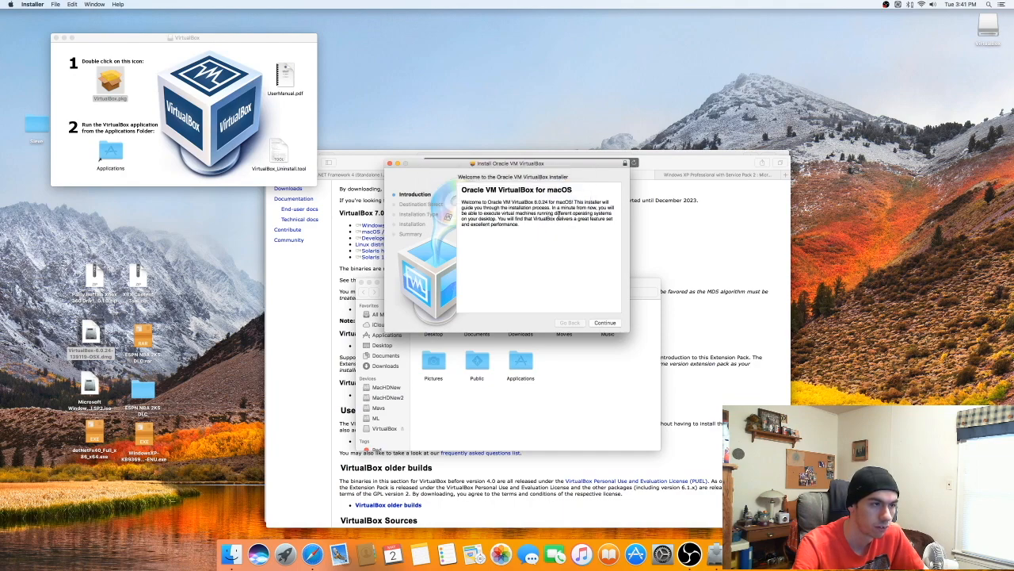
left_click(605, 323)
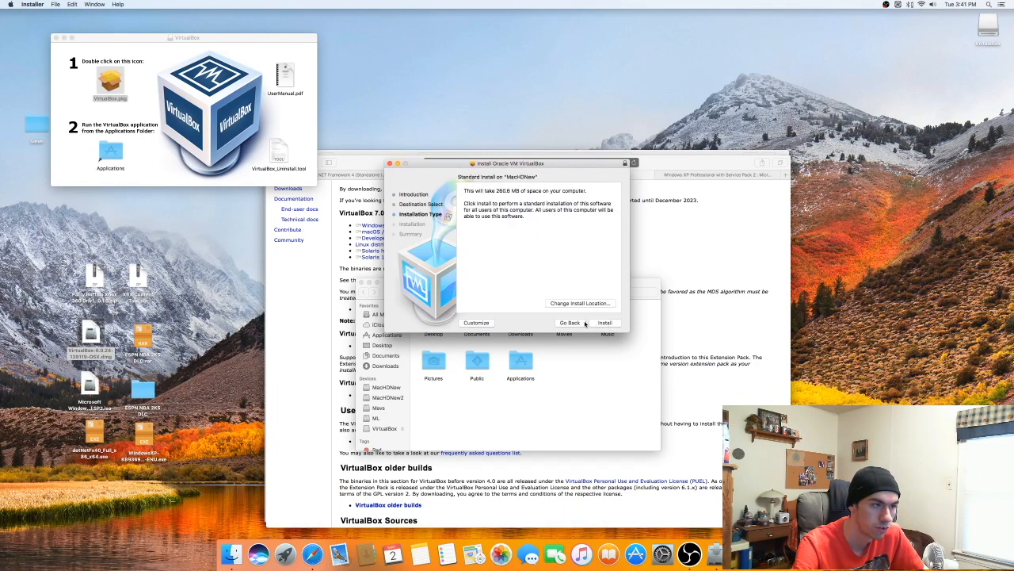
left_click(477, 323)
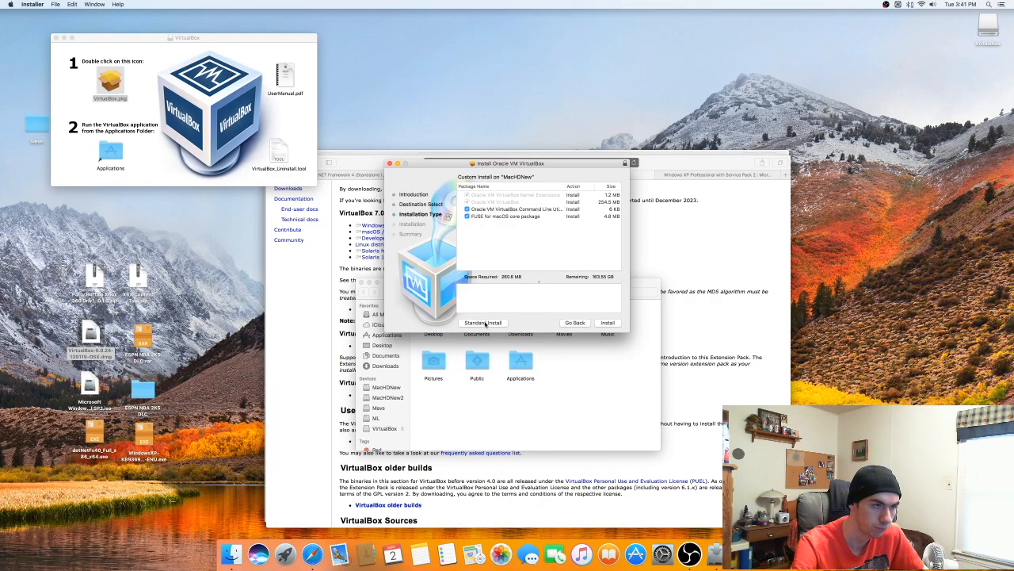
left_click(486, 323)
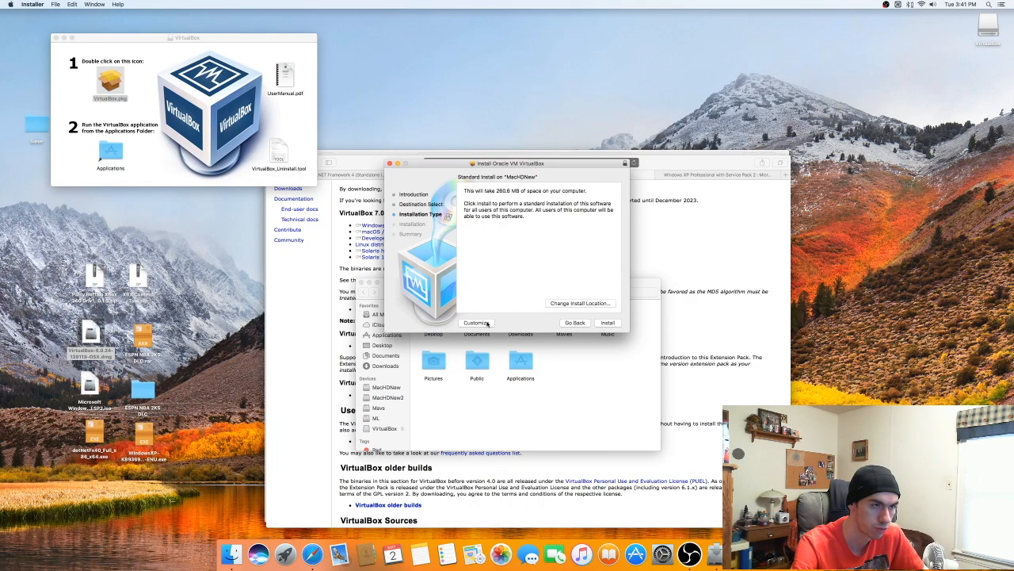
Start the standard VirtualBox installation and authorise it with the administrator account password
left_click(608, 324)
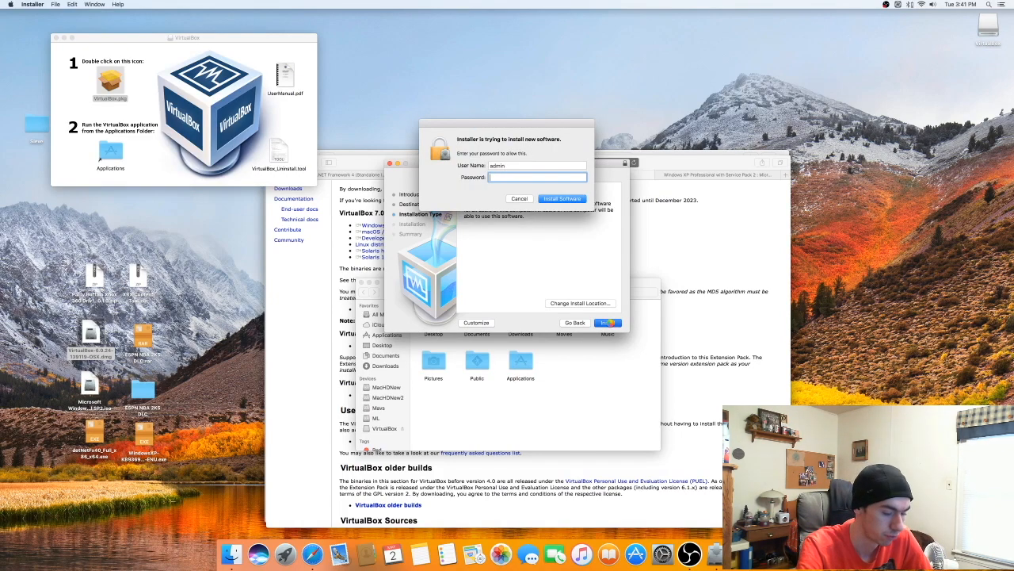
type("a")
key("Return")
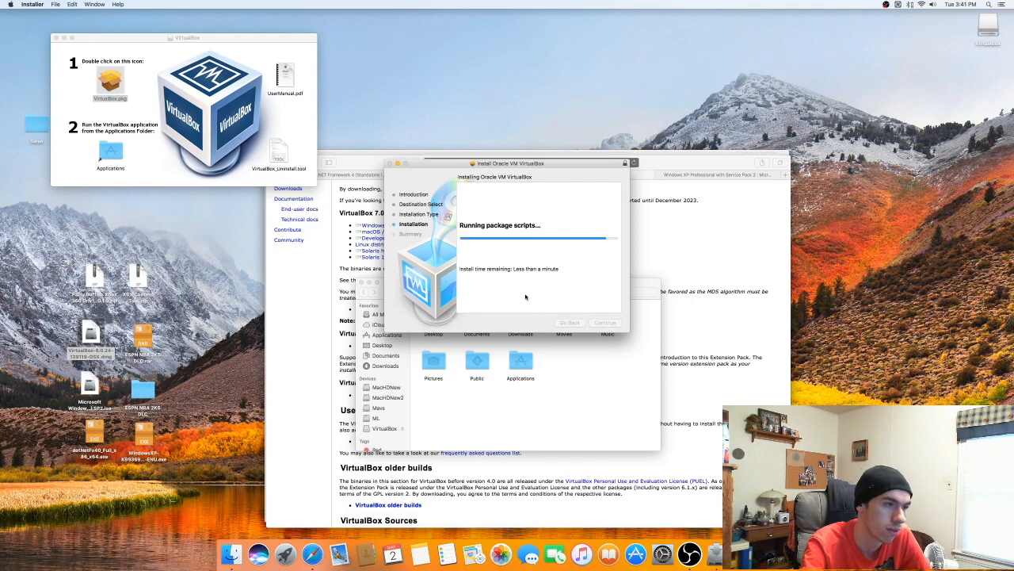
Close the finished installer and the disk image window, and eject the VirtualBox volume
left_click(607, 322)
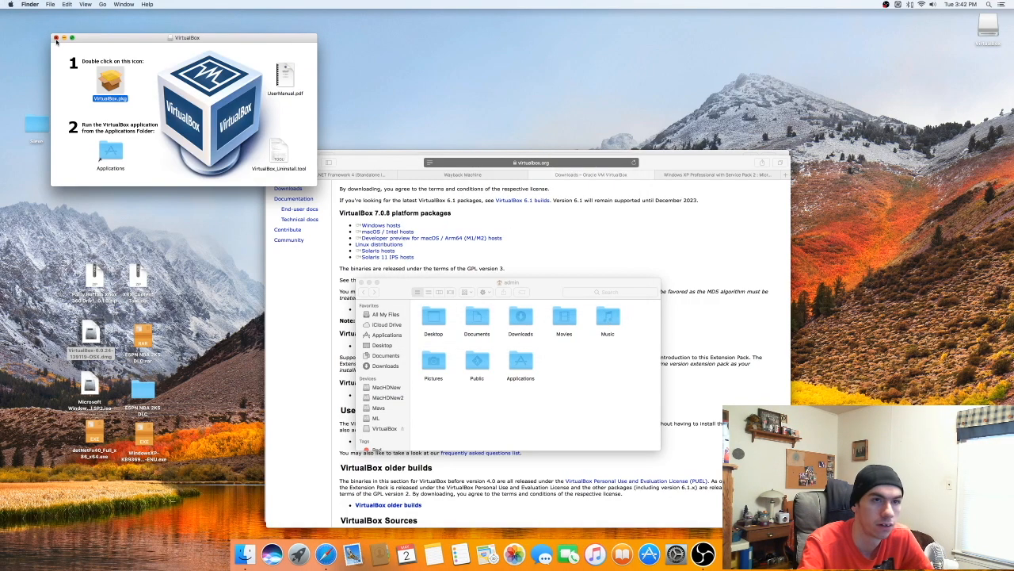
left_click(55, 38)
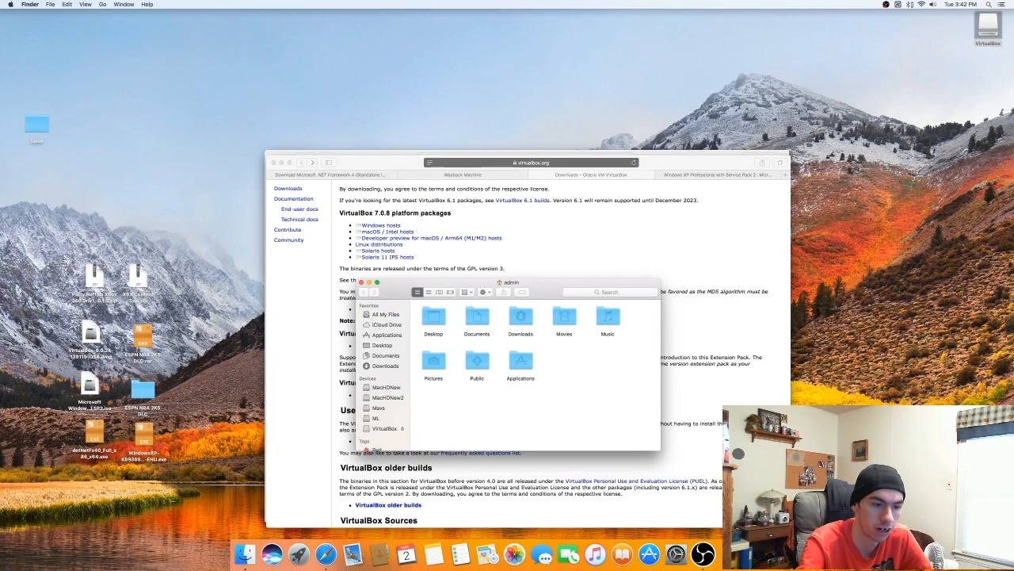
left_click_drag(988, 25, 767, 554)
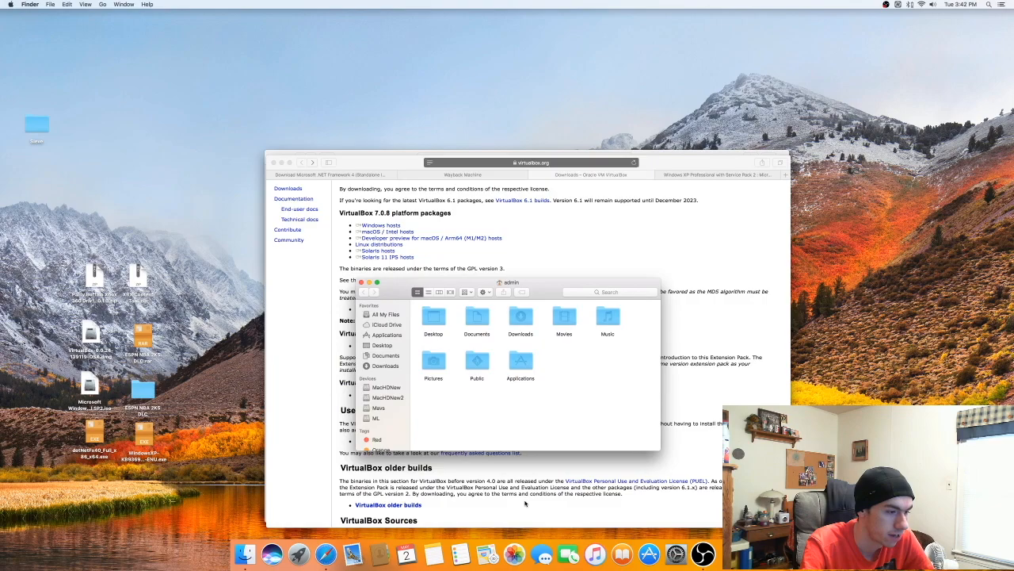
Open the Internet Archive page for Windows XP Professional with Service Pack 2 and examine its details, download options and reviews
left_click(524, 502)
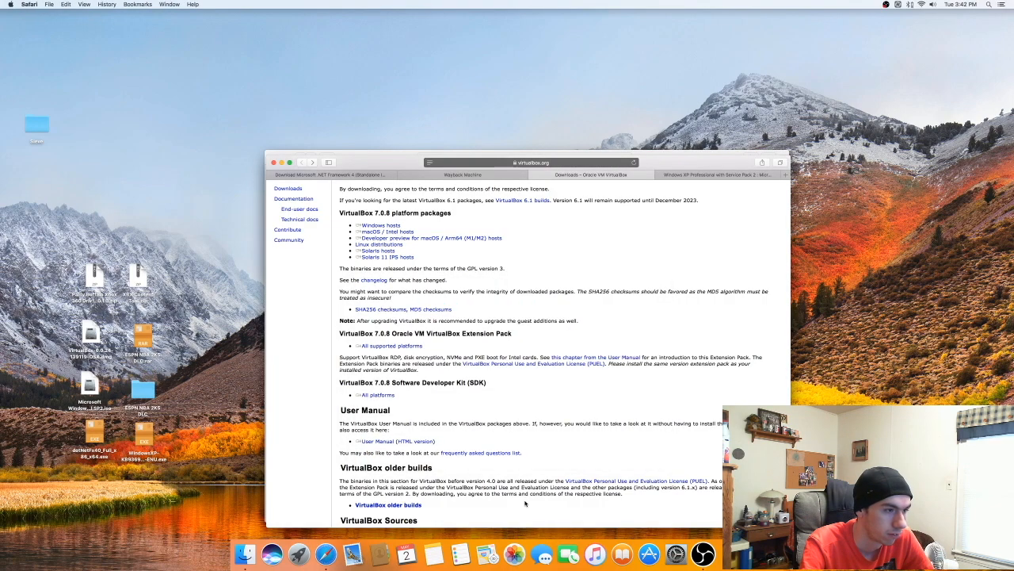
scroll(524, 503, "down", 1)
scroll(668, 311, "up", 3)
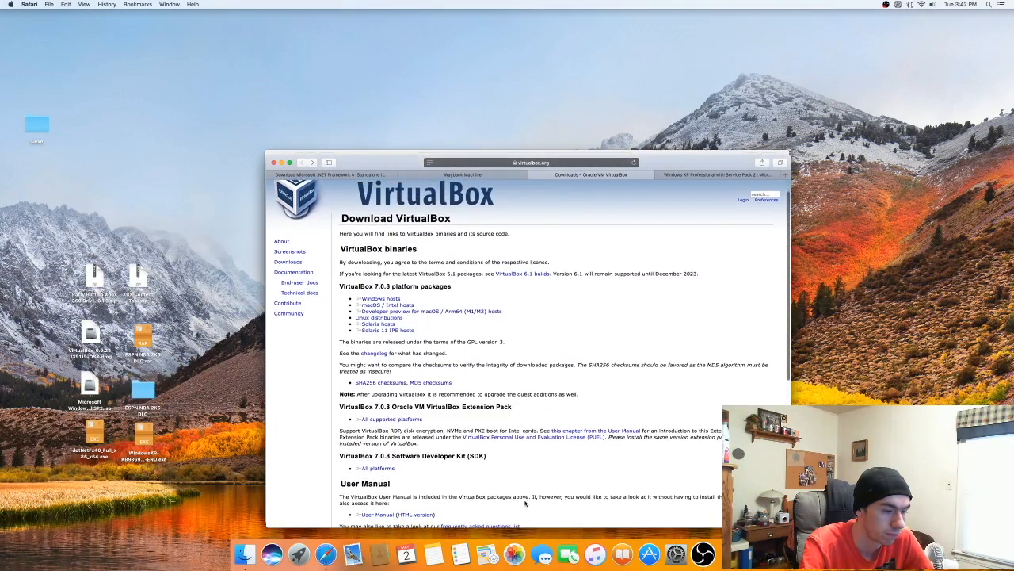
left_click(696, 175)
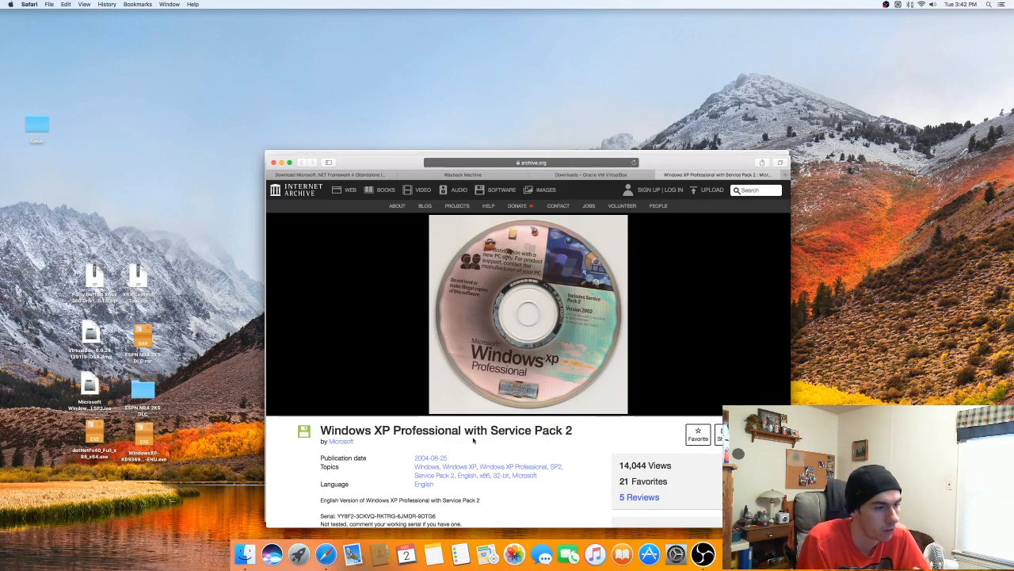
scroll(474, 441, "down", 4)
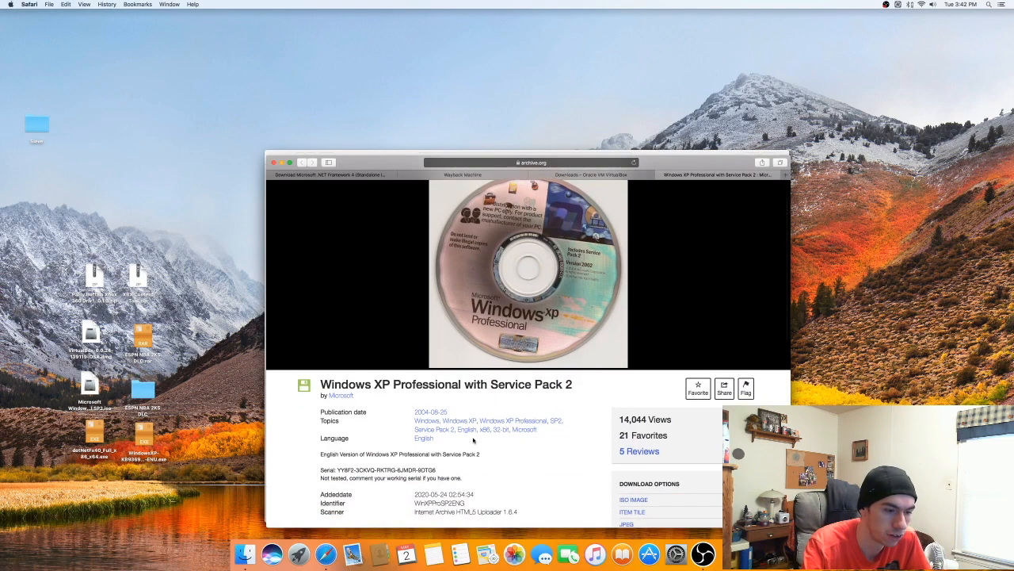
scroll(480, 422, "up", 1)
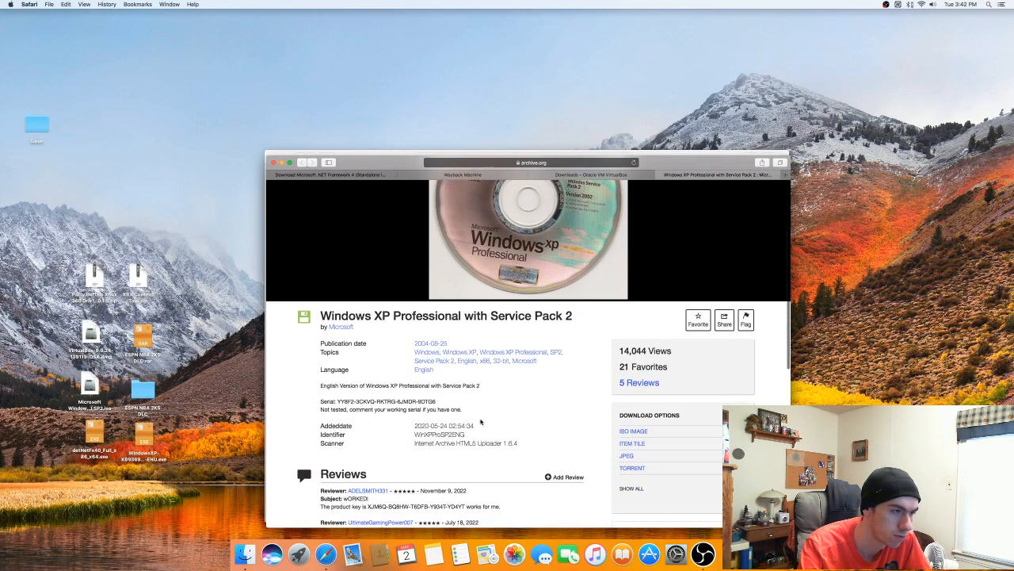
scroll(480, 421, "down", 4)
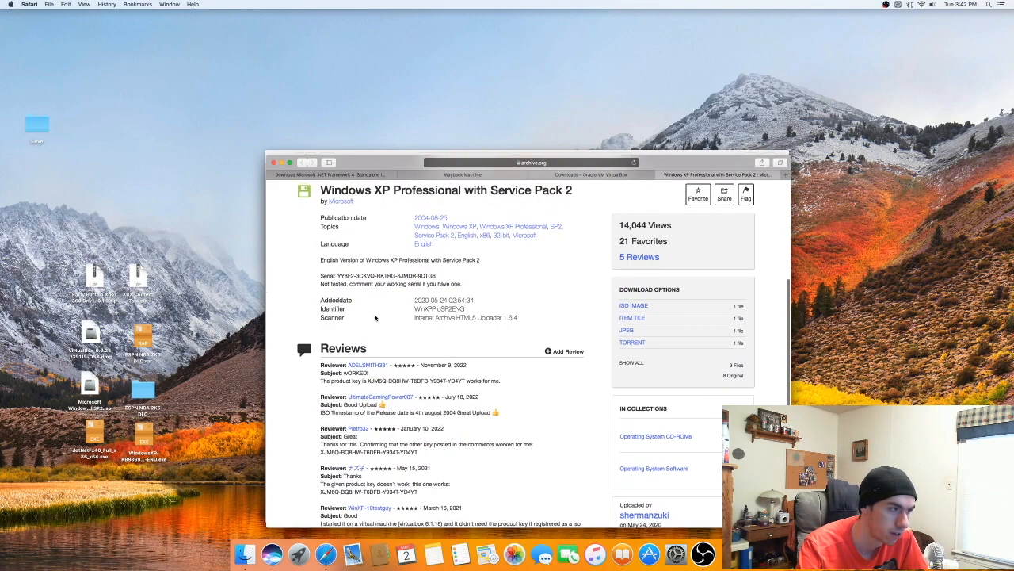
Examine the product keys given in the description and reviews, and the ISO image download option on the Windows XP page
left_click_drag(366, 380, 464, 381)
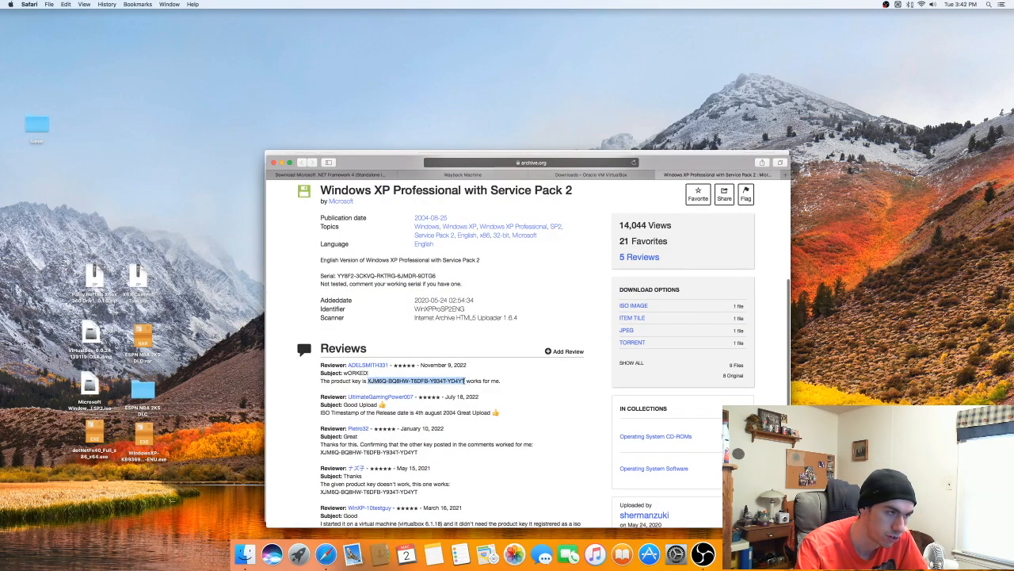
double_click(442, 276)
left_click(438, 282)
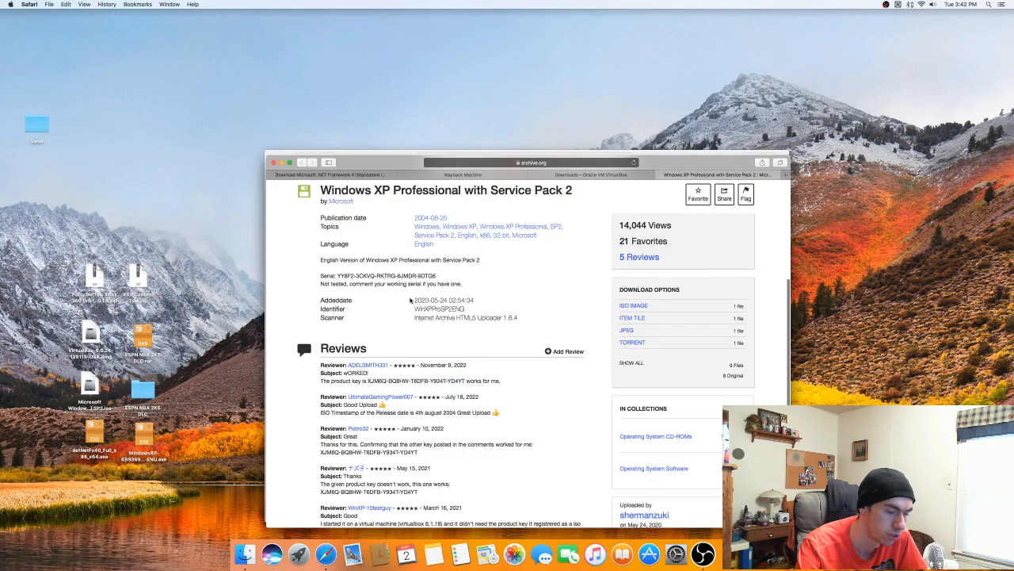
left_click_drag(369, 379, 465, 381)
left_click(464, 381)
scroll(440, 363, "up", 5)
scroll(440, 363, "down", 4)
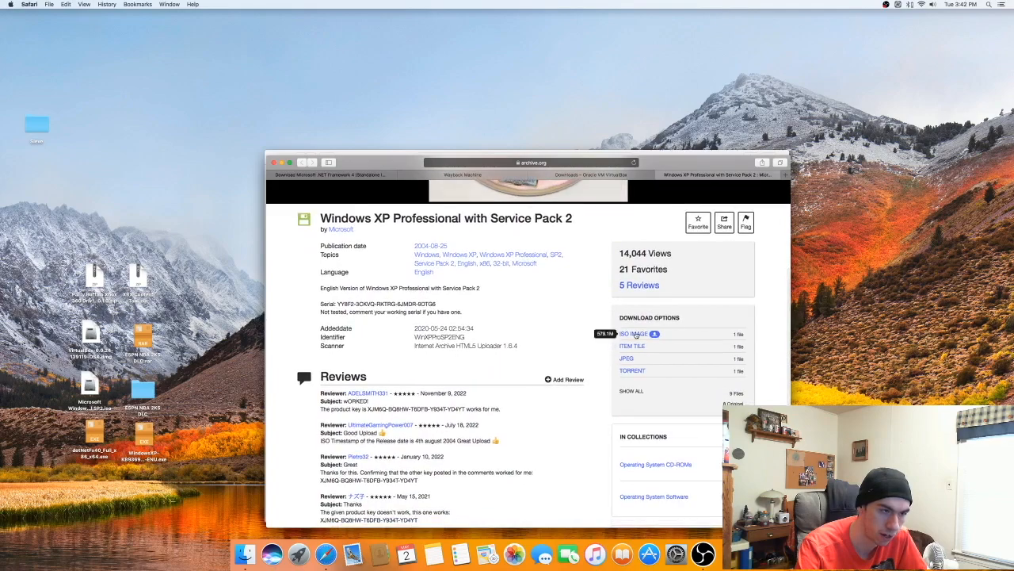
scroll(536, 345, "up", 6)
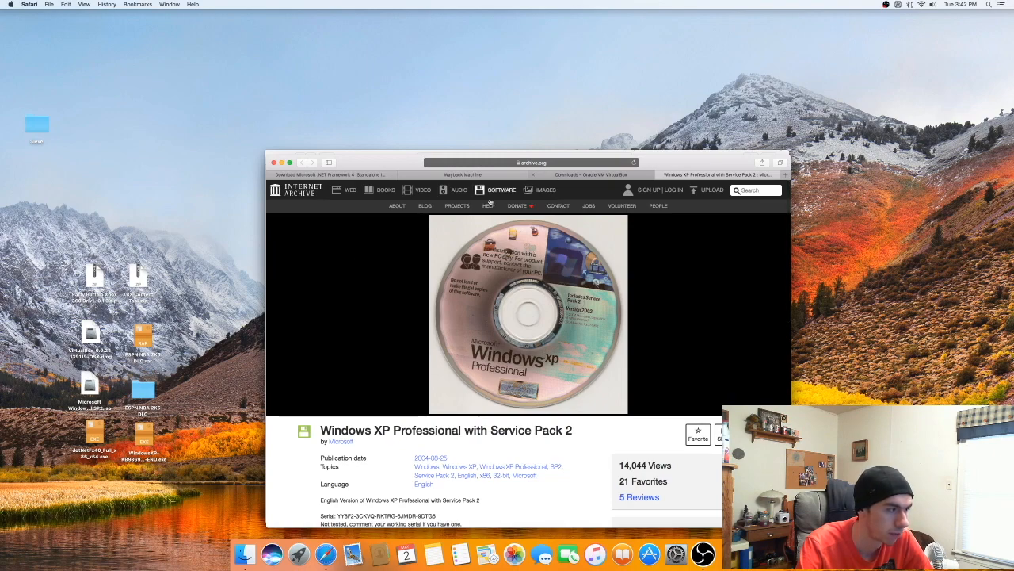
Preview the downloaded Microsoft Windows XP Professional SP2.iso on the desktop, and dismiss the preview
left_click(90, 385)
key("space")
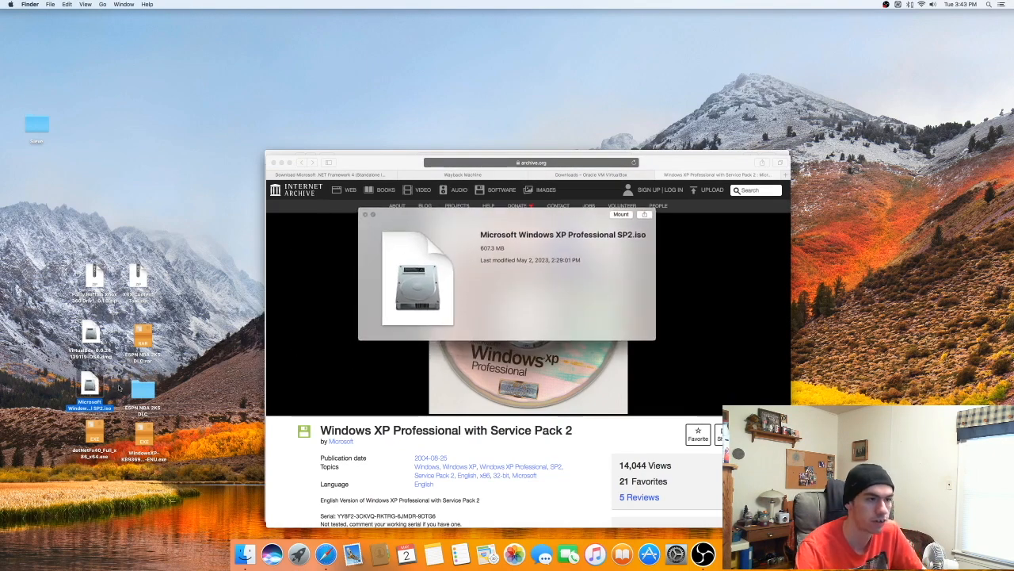
left_click(371, 366)
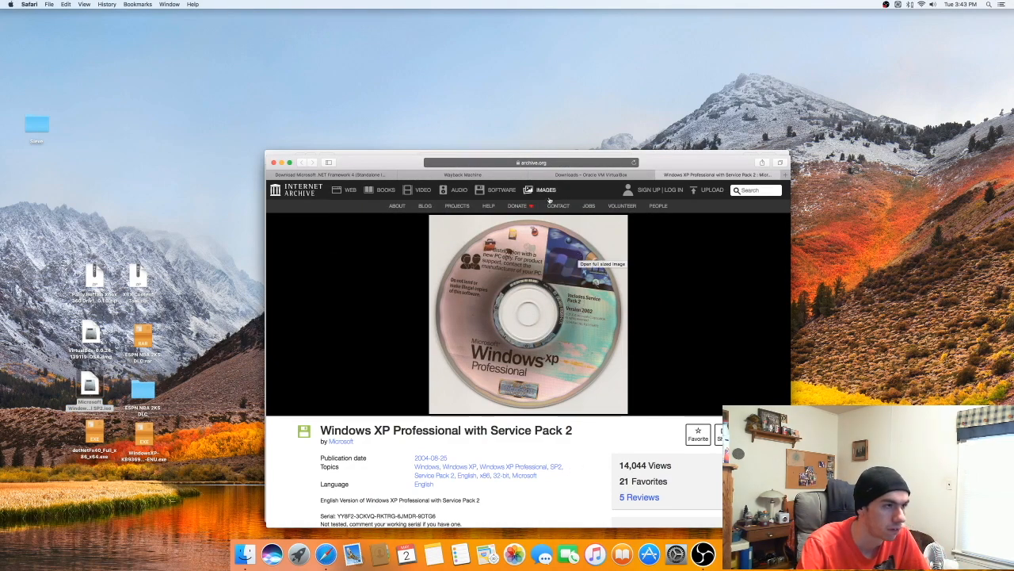
Review the Wayback Machine page and the Microsoft .NET Framework 4 (Standalone Installer) download page, and return to the Windows XP page
left_click(485, 177)
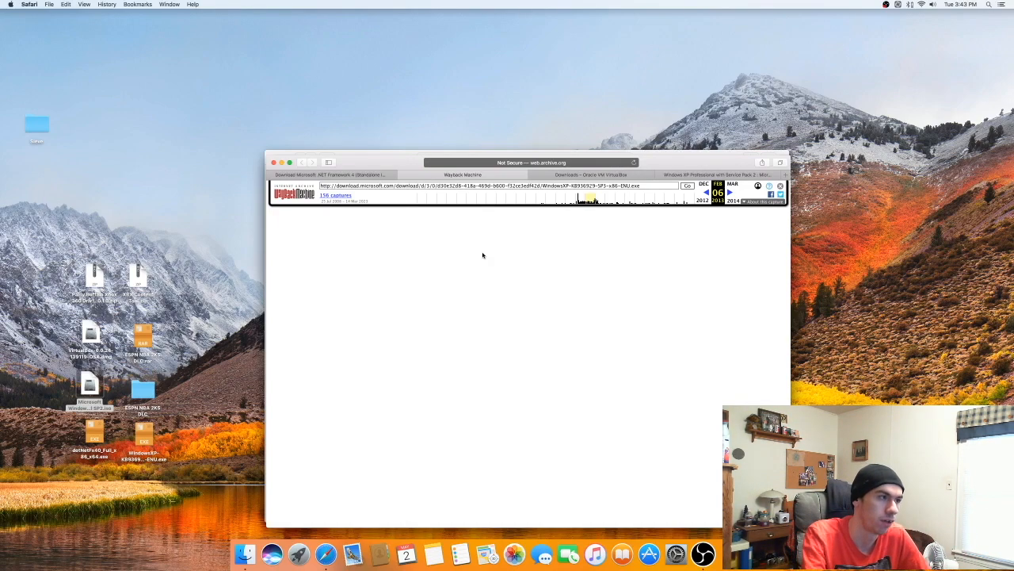
left_click(372, 175)
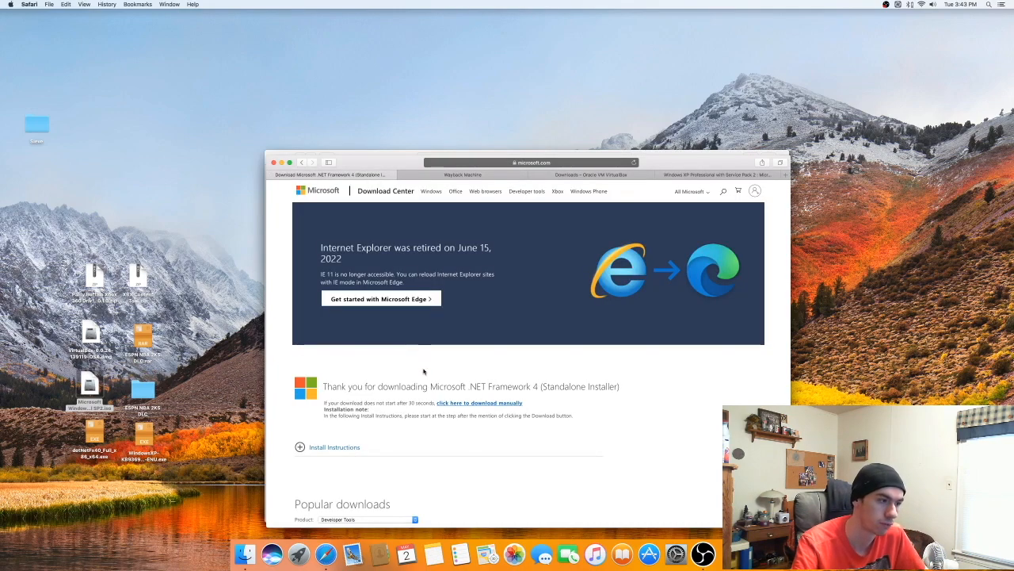
left_click_drag(469, 386, 632, 388)
left_click(617, 430)
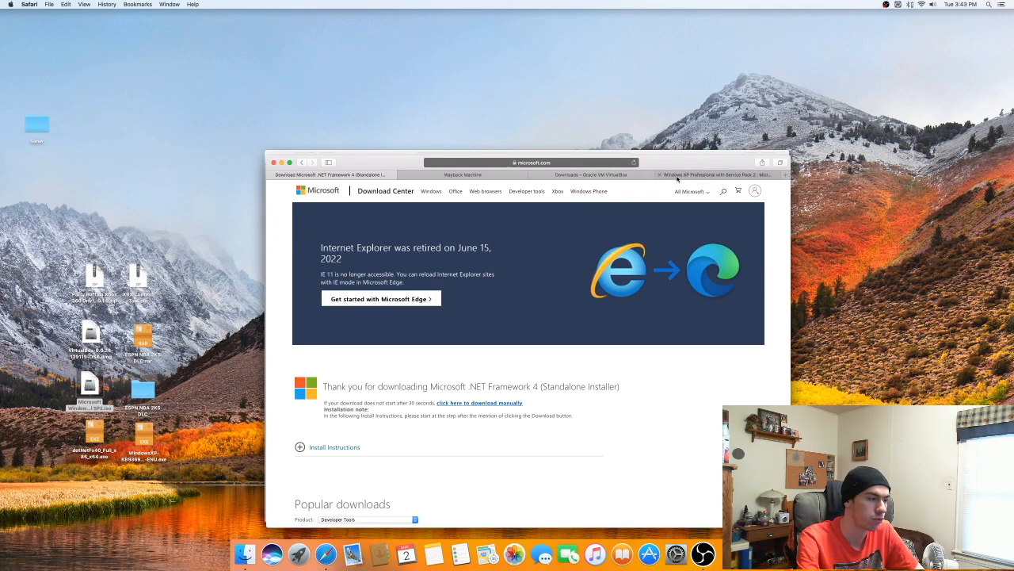
left_click(677, 177)
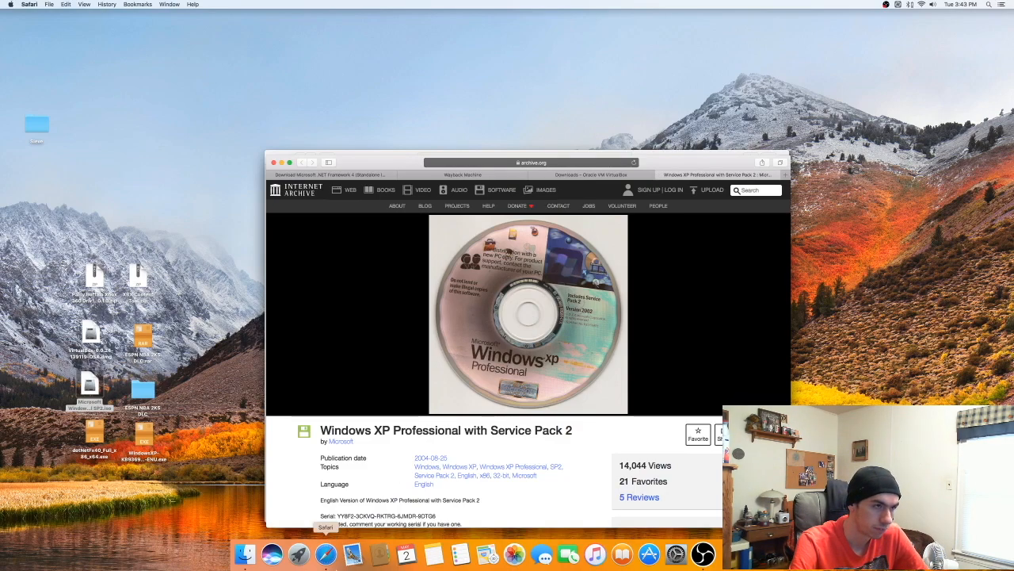
Hide Safari and launch VirtualBox from the Applications folder, dismissing the new-version notice
right_click(327, 554)
left_click(349, 519)
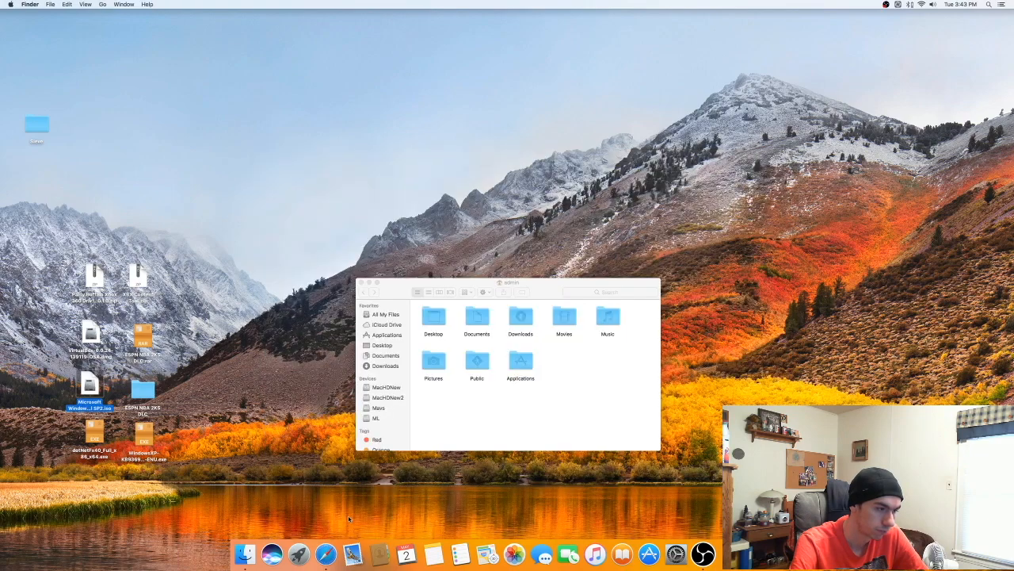
left_click(298, 554)
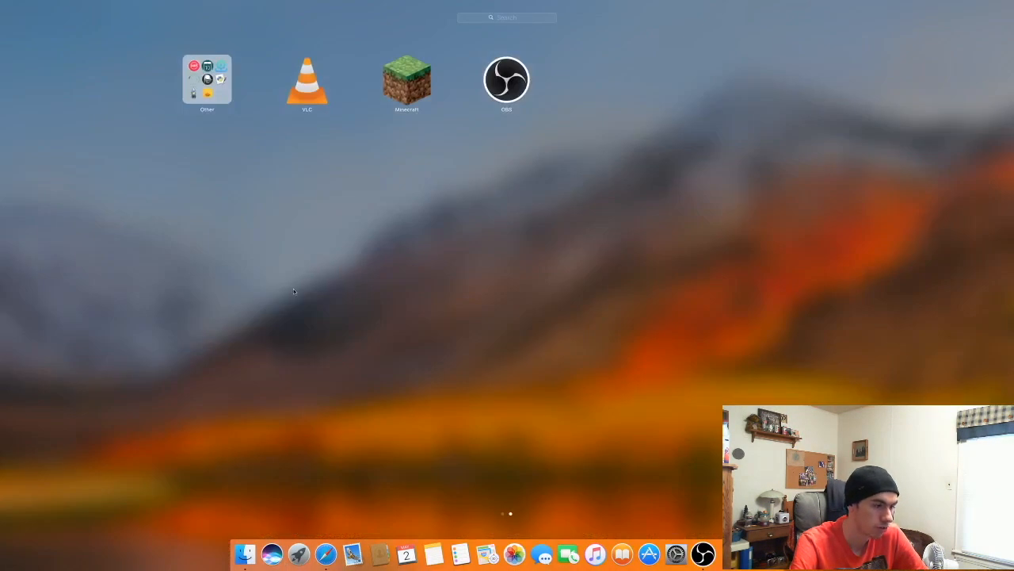
left_click(298, 555)
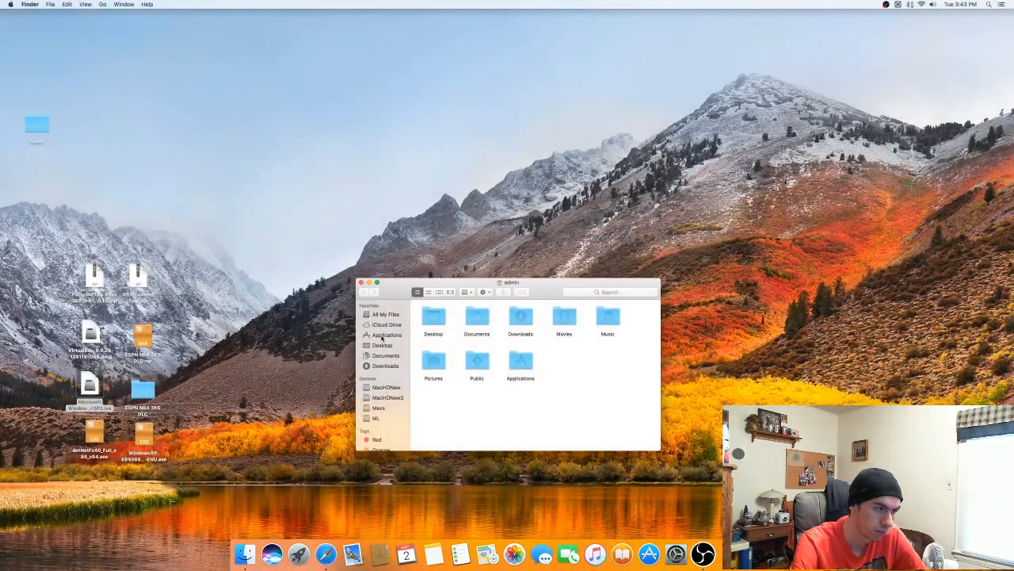
left_click(386, 335)
scroll(488, 369, "down", 5)
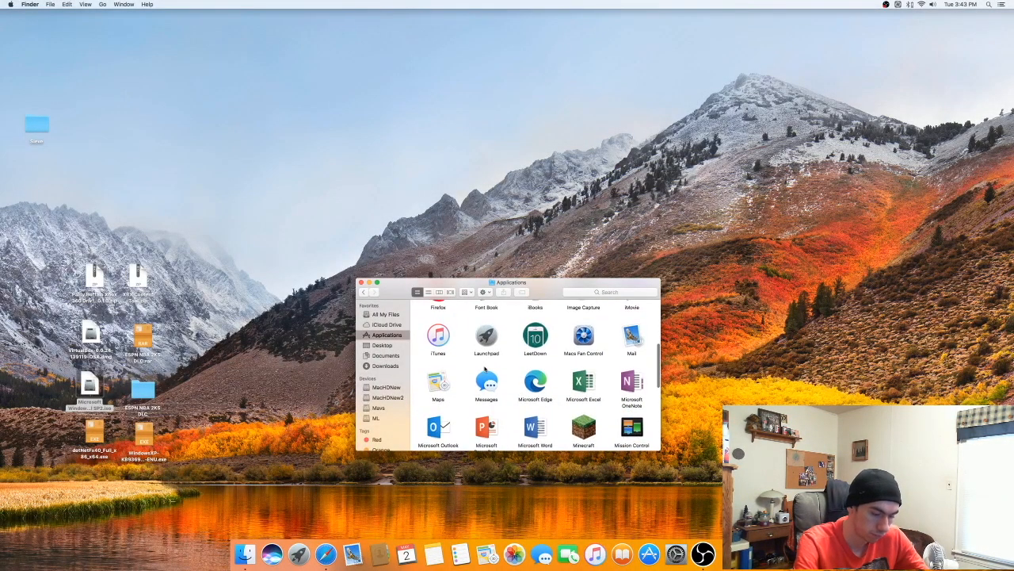
key("v")
double_click(633, 372)
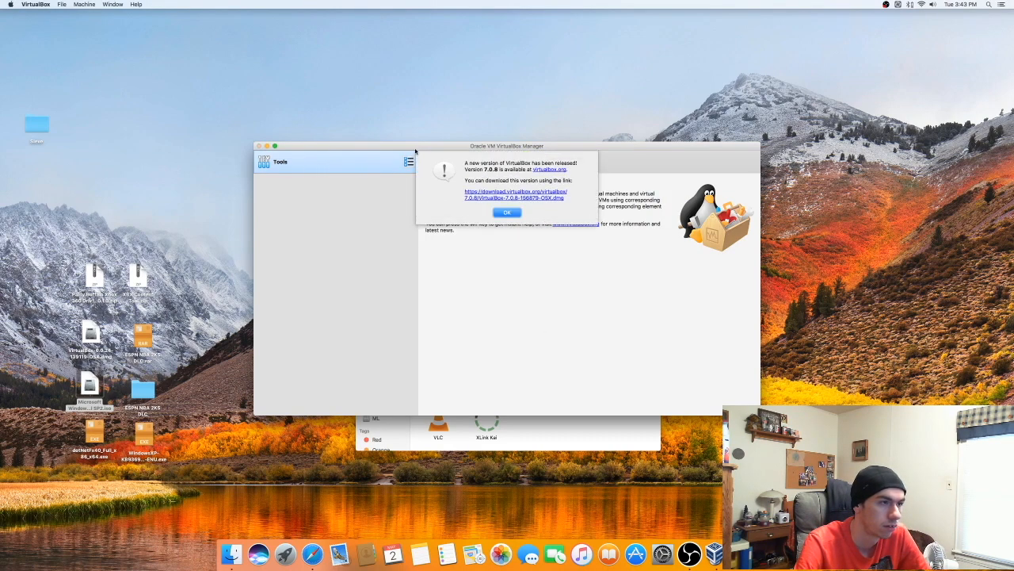
left_click(507, 213)
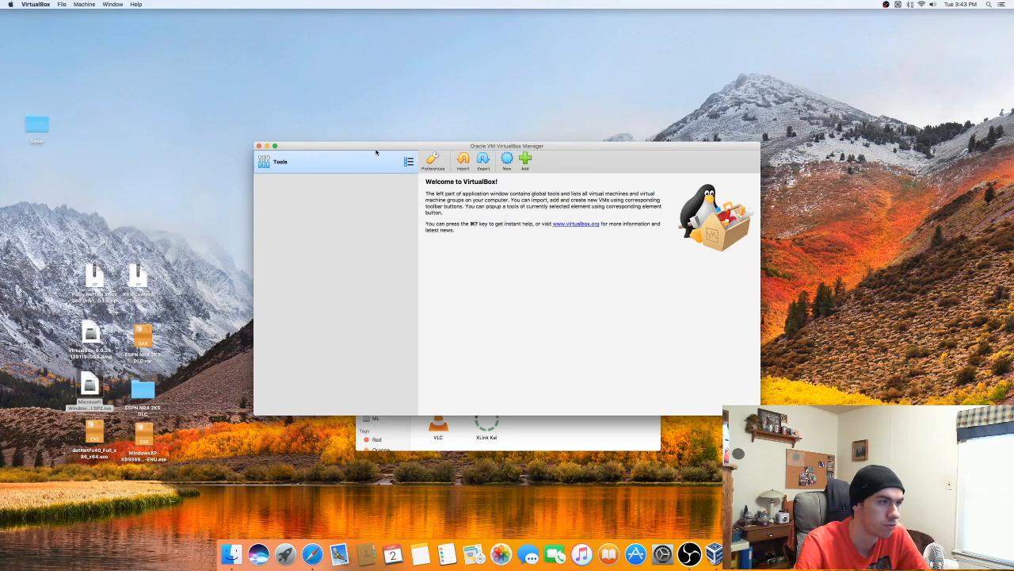
Make the VirtualBox Manager window narrower and taller, and reposition it near the middle of the desktop
left_click_drag(379, 151, 387, 152)
left_click_drag(767, 415, 598, 464)
left_click_drag(488, 151, 570, 144)
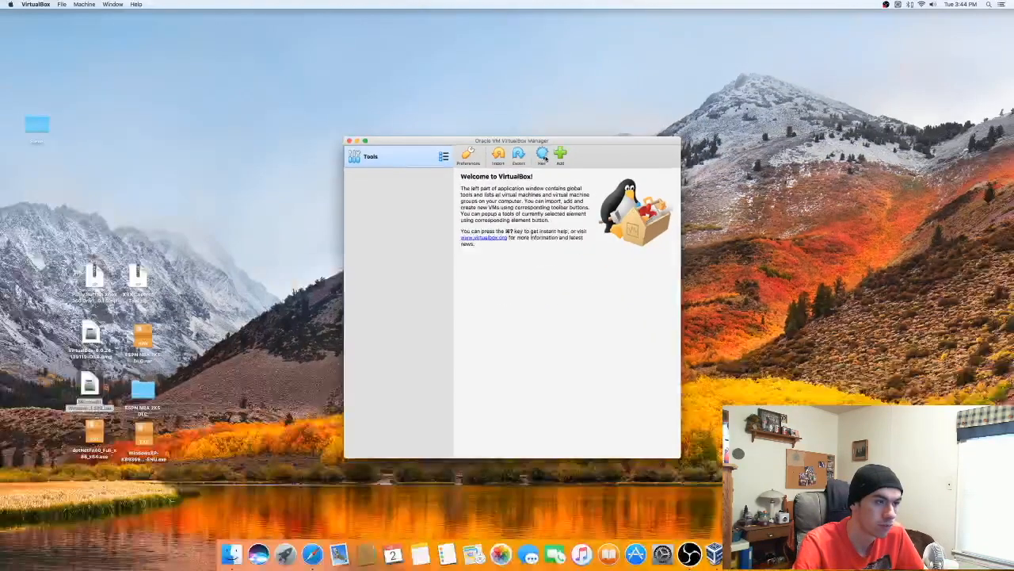
Start a new virtual machine named Windows XP, version Windows XP (32-bit), and allocate about 1031 MB of memory to it
left_click(544, 159)
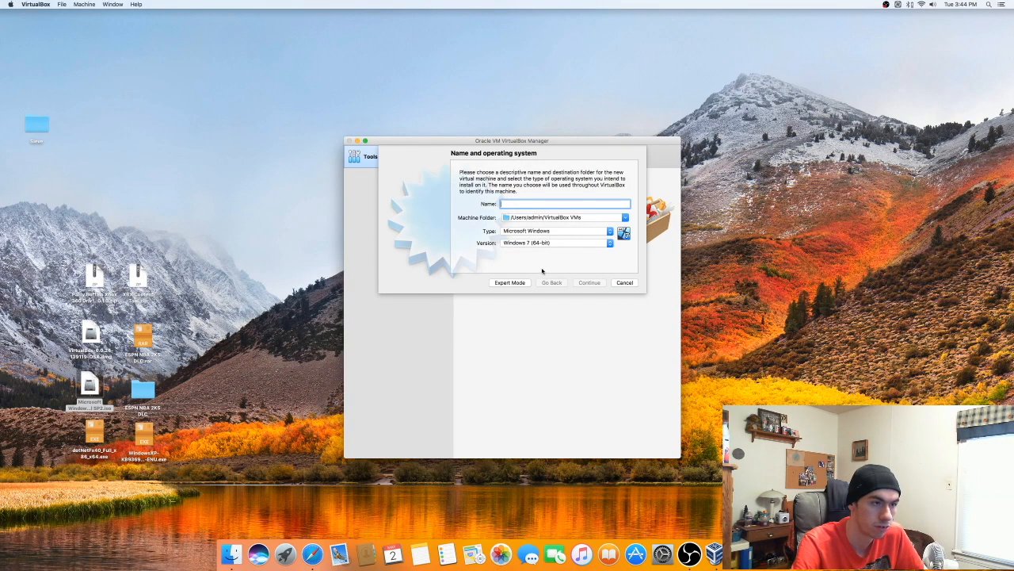
type("Windows XP")
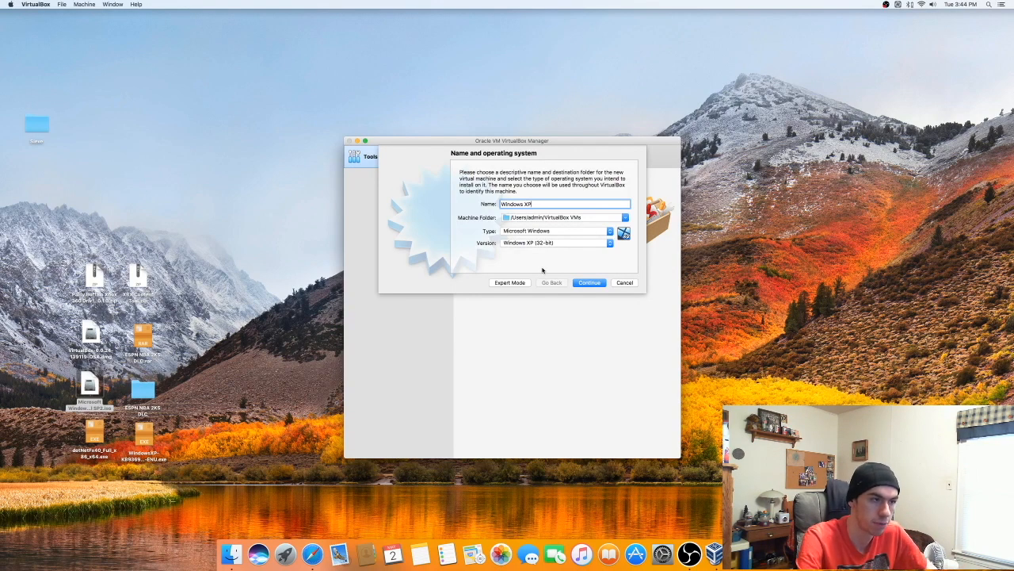
left_click(586, 283)
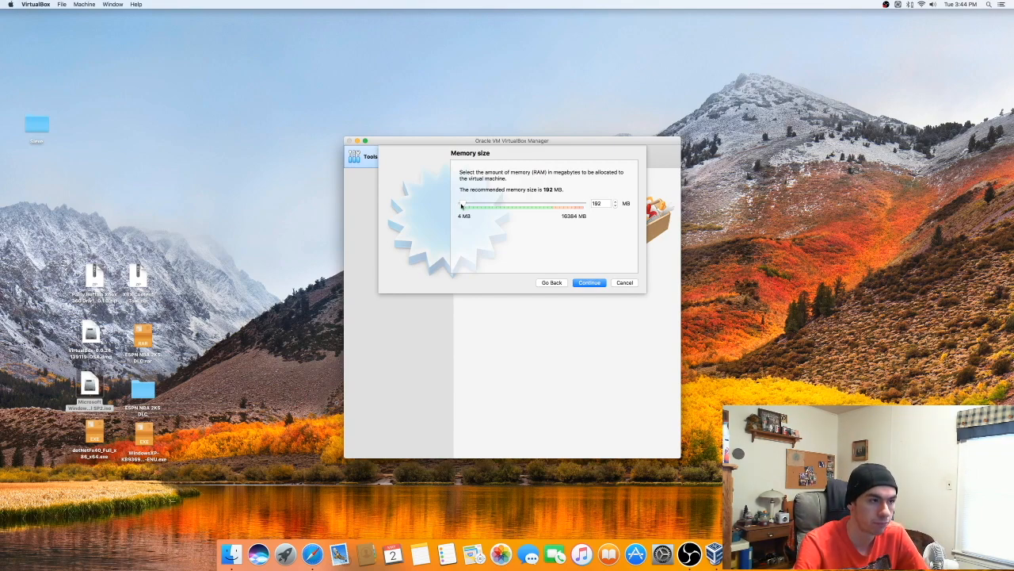
left_click_drag(463, 204, 473, 205)
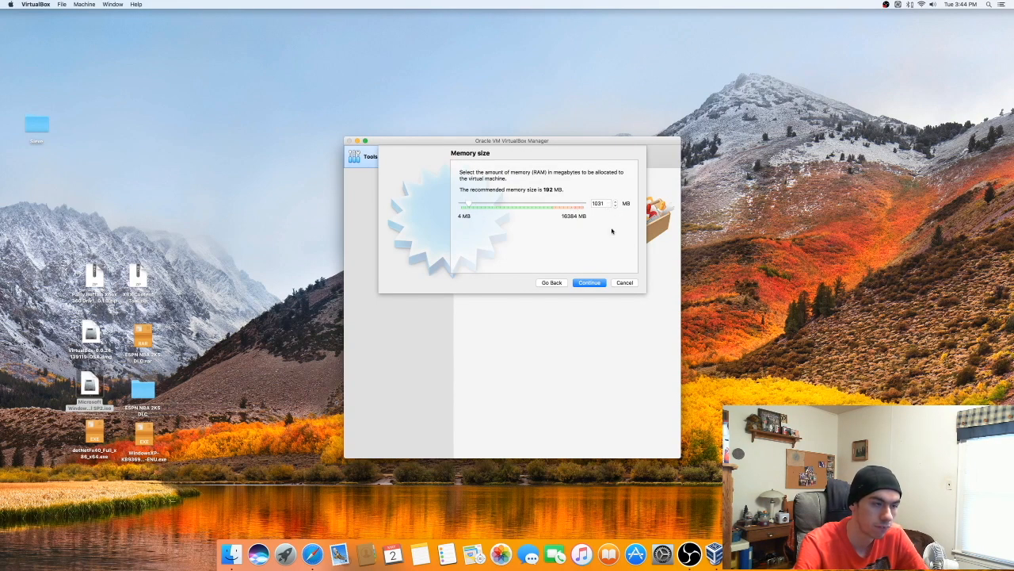
left_click(588, 283)
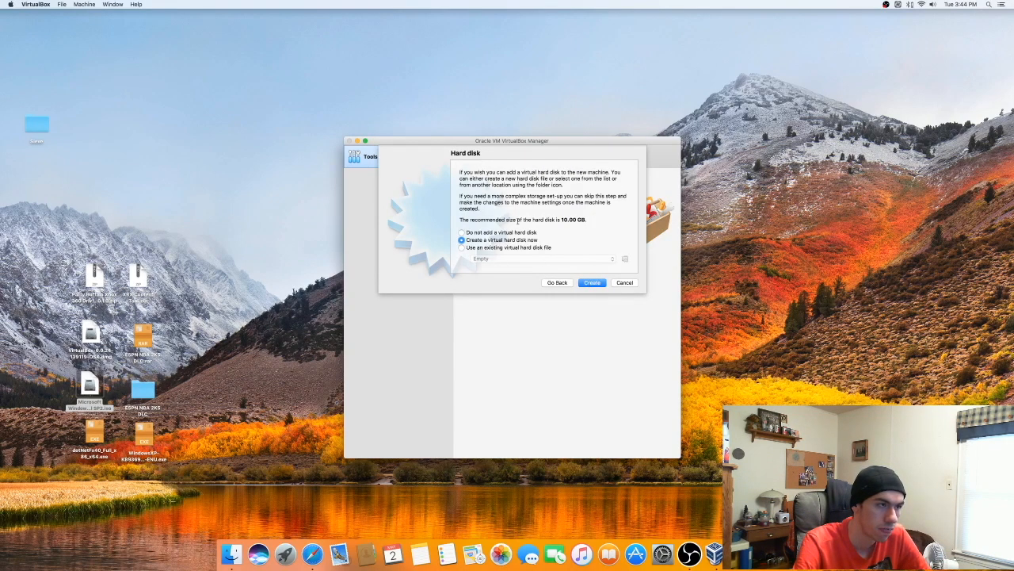
Create a dynamically allocated VDI virtual hard disk of about 20 GB for the Windows XP machine
left_click(592, 282)
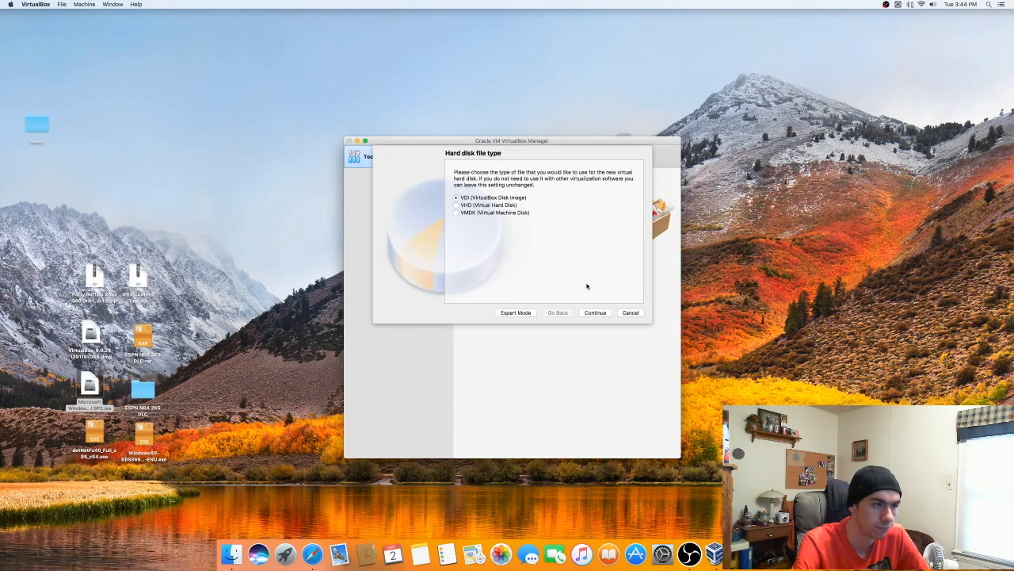
left_click(591, 314)
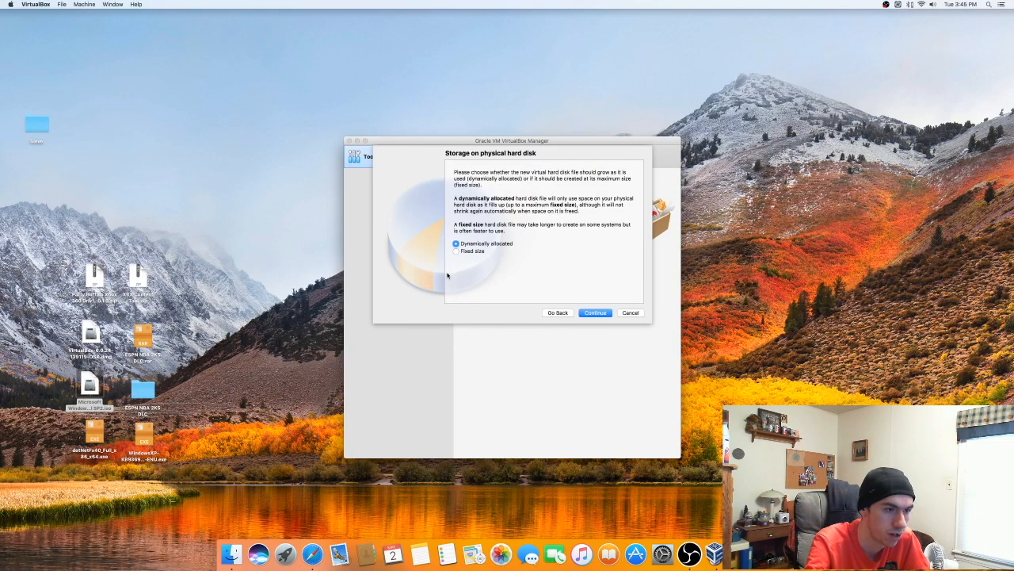
left_click(596, 313)
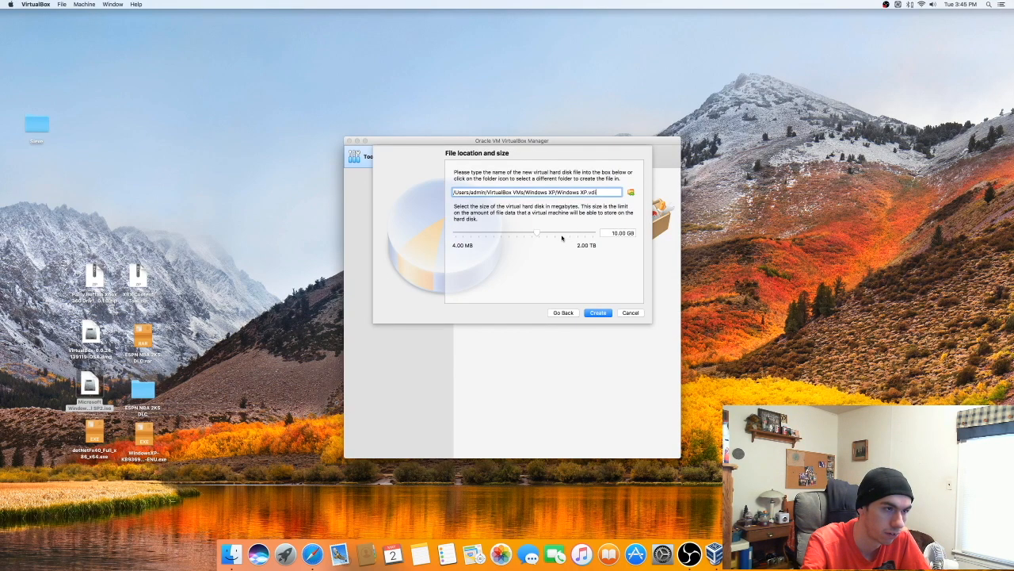
left_click_drag(538, 234, 542, 234)
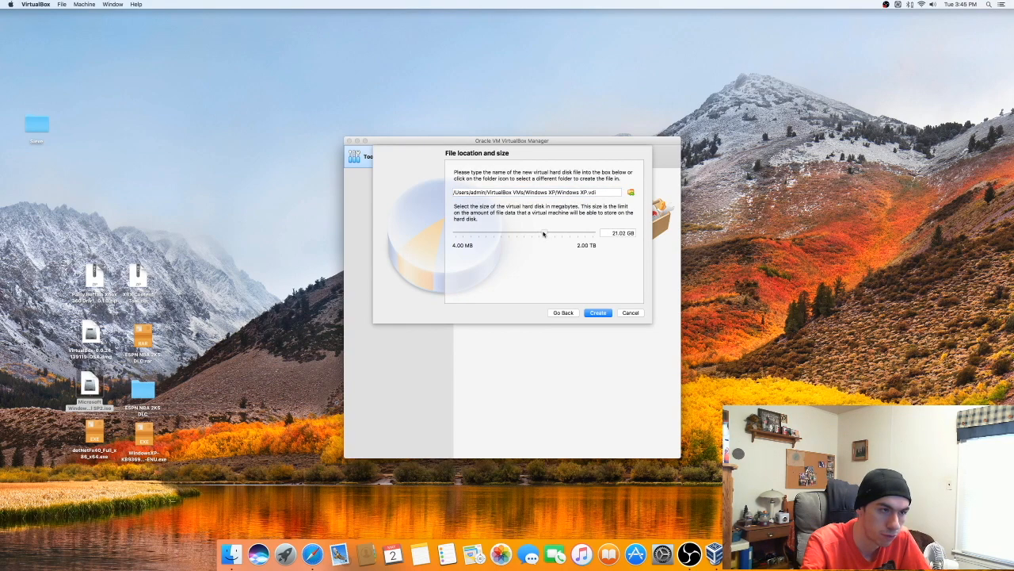
left_click(598, 313)
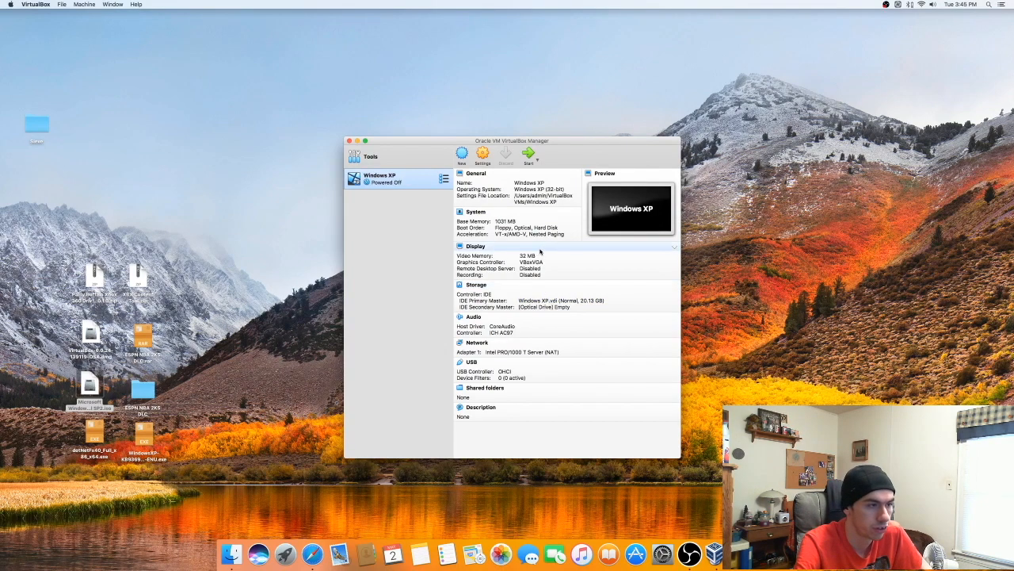
Open the Windows XP machine's settings and review its motherboard, processor and acceleration options
left_click(483, 156)
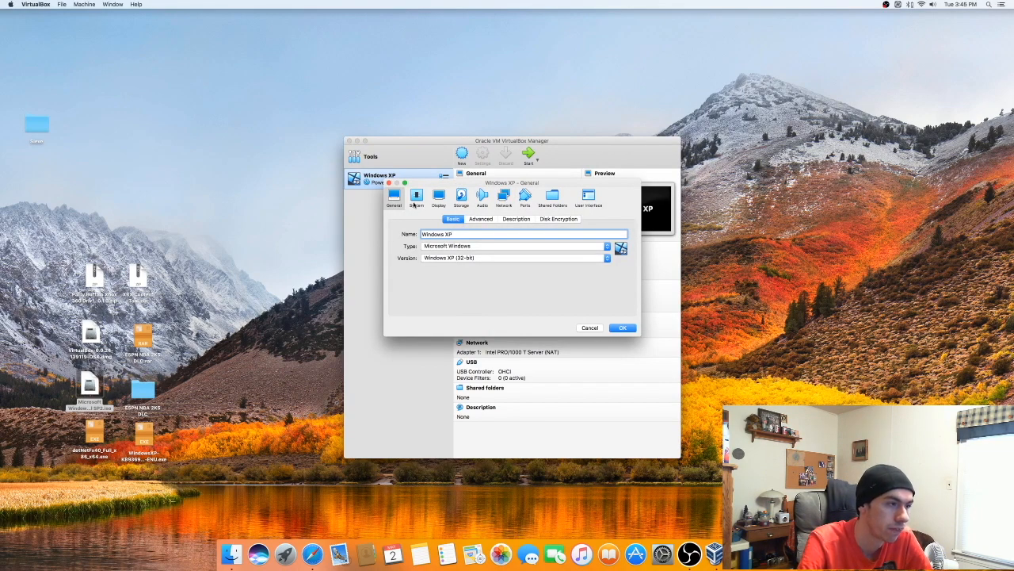
left_click(416, 199)
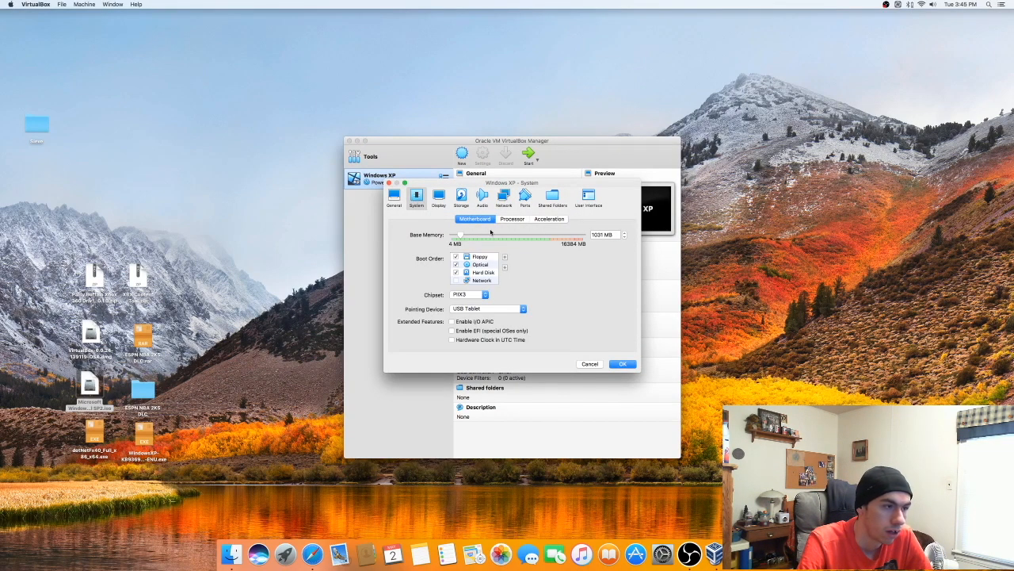
left_click(512, 219)
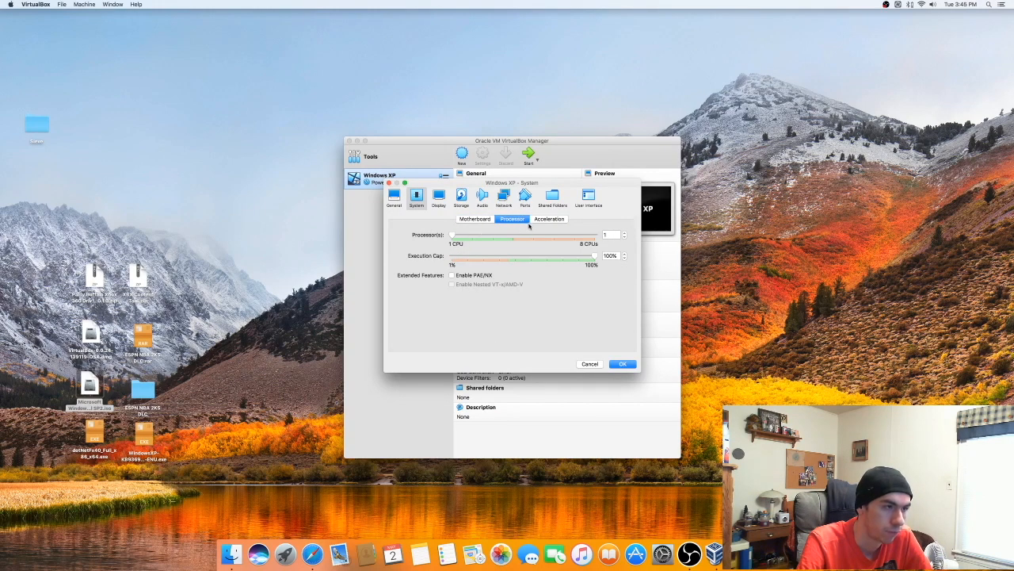
left_click(549, 219)
left_click(474, 221)
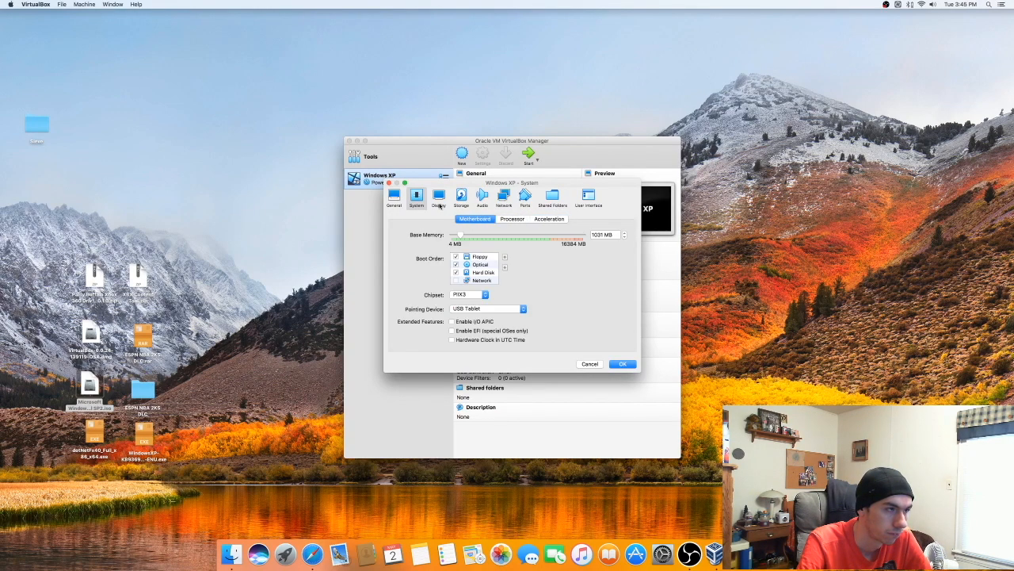
Enable 3D acceleration and set the video memory to 128 MB, keeping VBoxVGA as the graphics controller
left_click(439, 199)
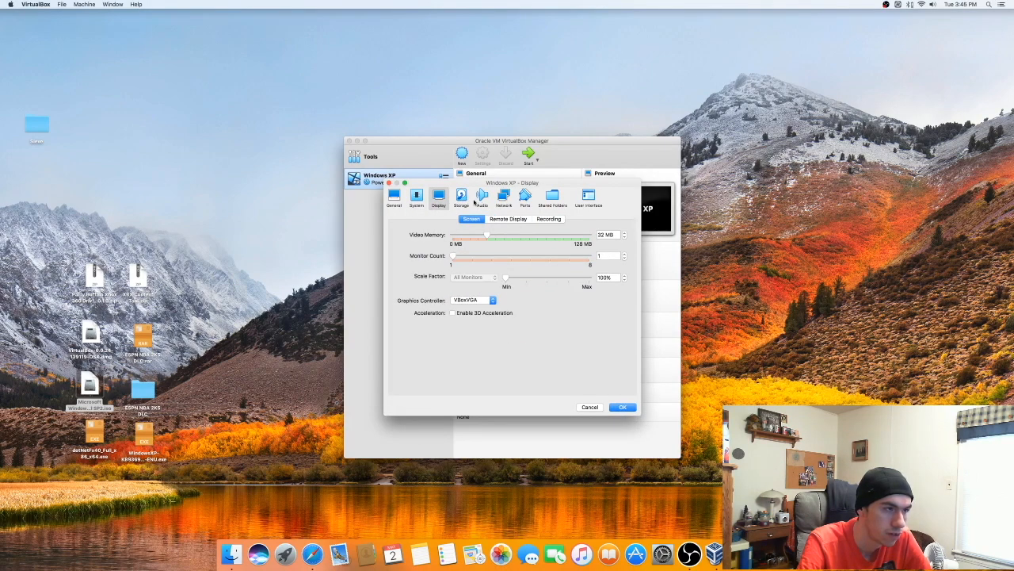
left_click(453, 313)
left_click(459, 300)
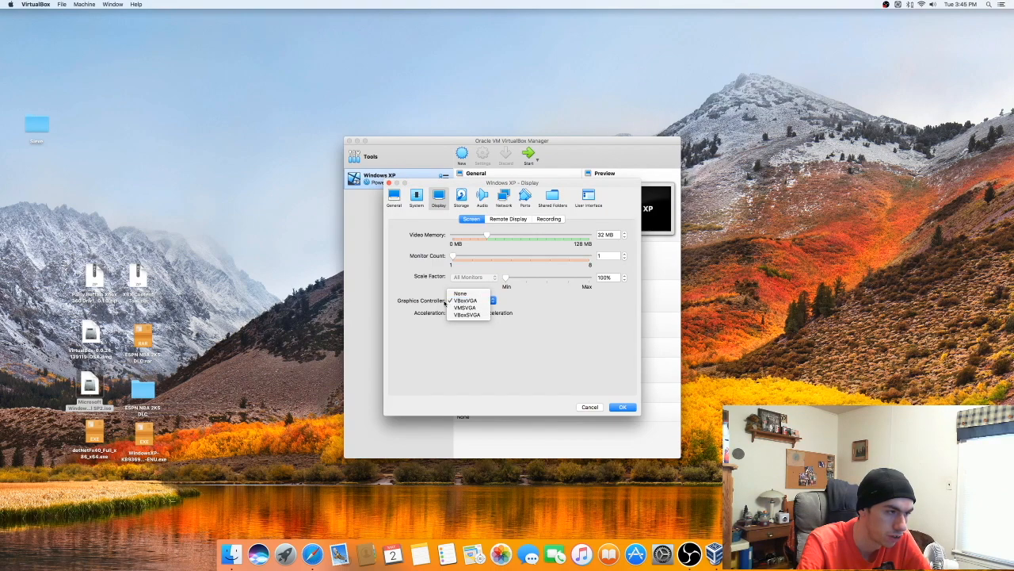
left_click(436, 301)
left_click_drag(487, 236, 584, 238)
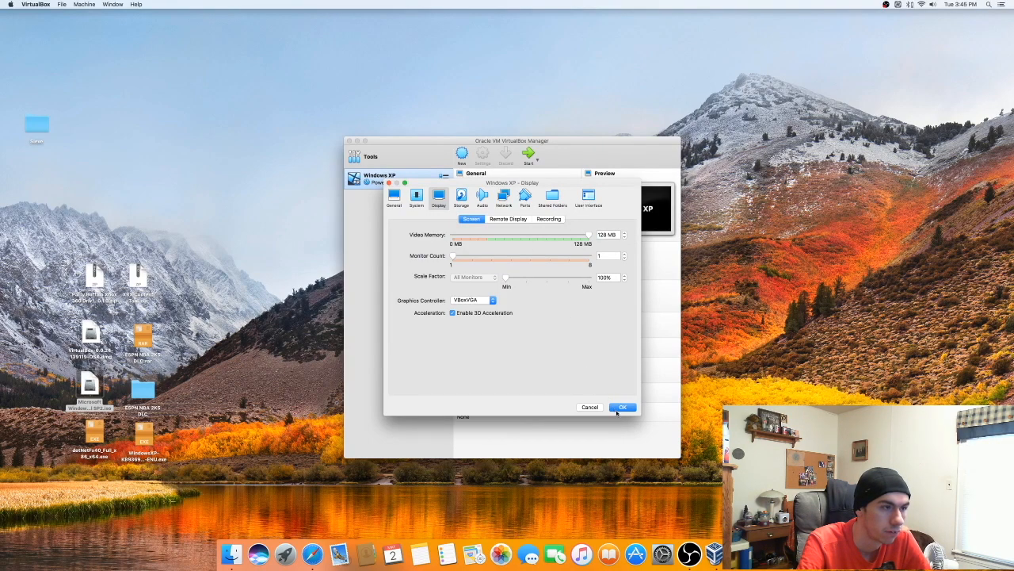
Disable network adapter 1 for the Windows XP machine and save its settings
left_click(504, 196)
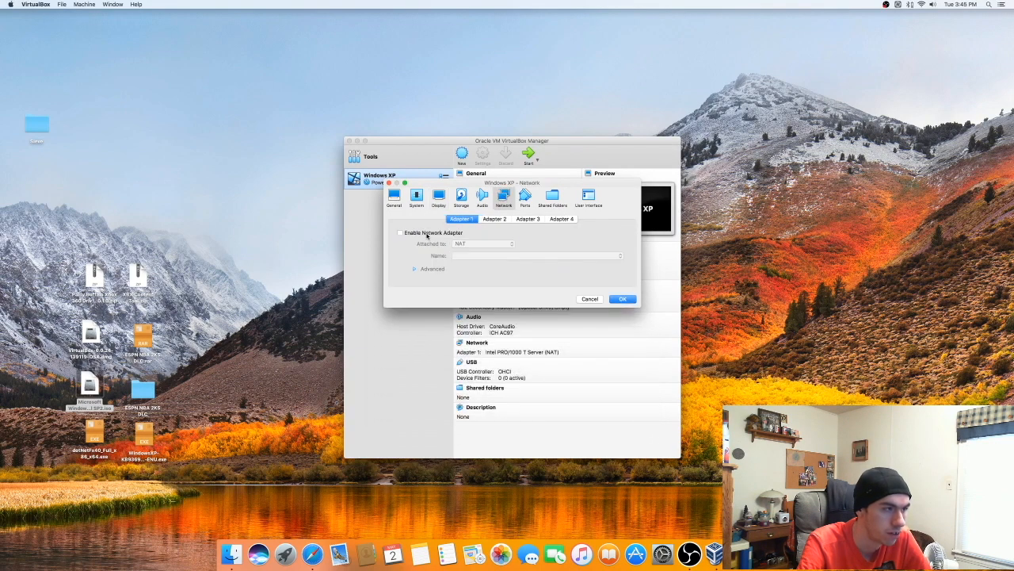
left_click(624, 299)
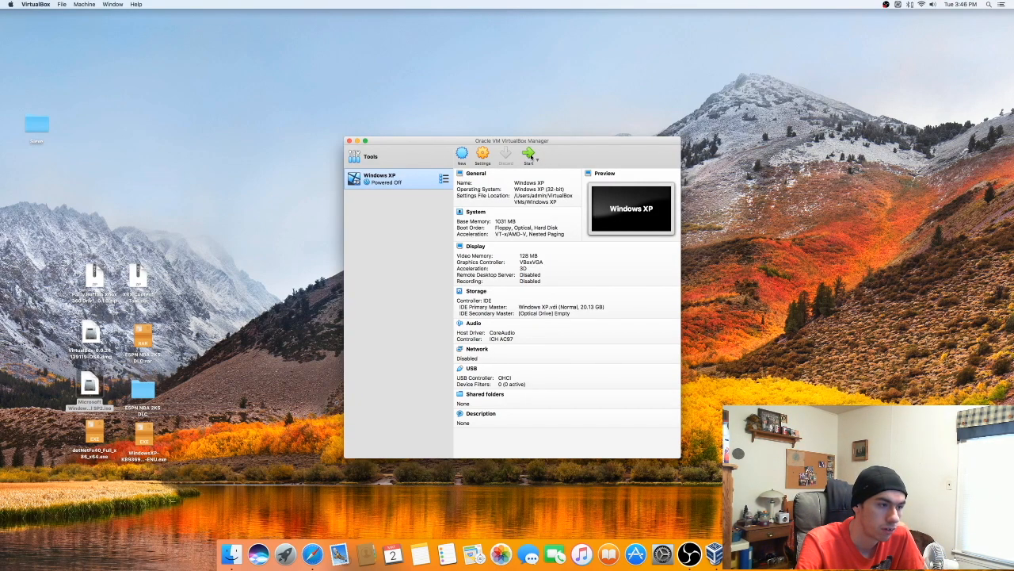
Start the Windows XP machine with Microsoft Windows XP Professional SP2.iso from the Desktop as its start-up disk
left_click(529, 154)
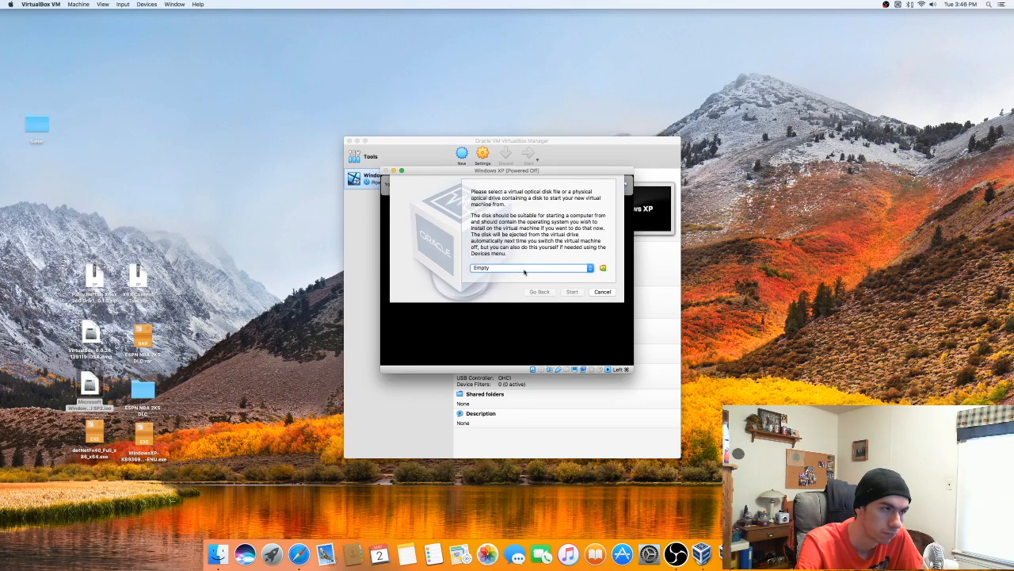
left_click(604, 270)
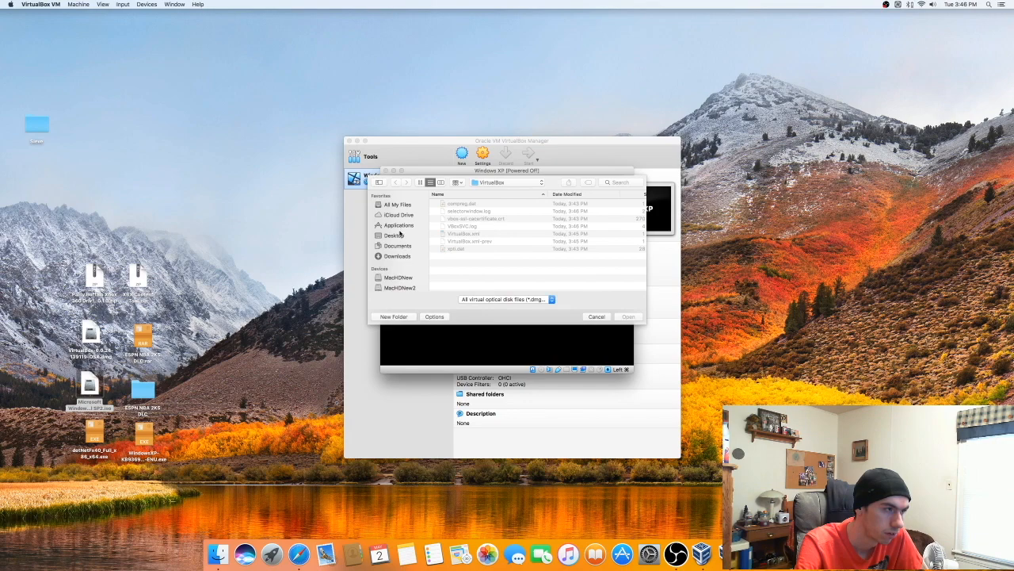
left_click(396, 235)
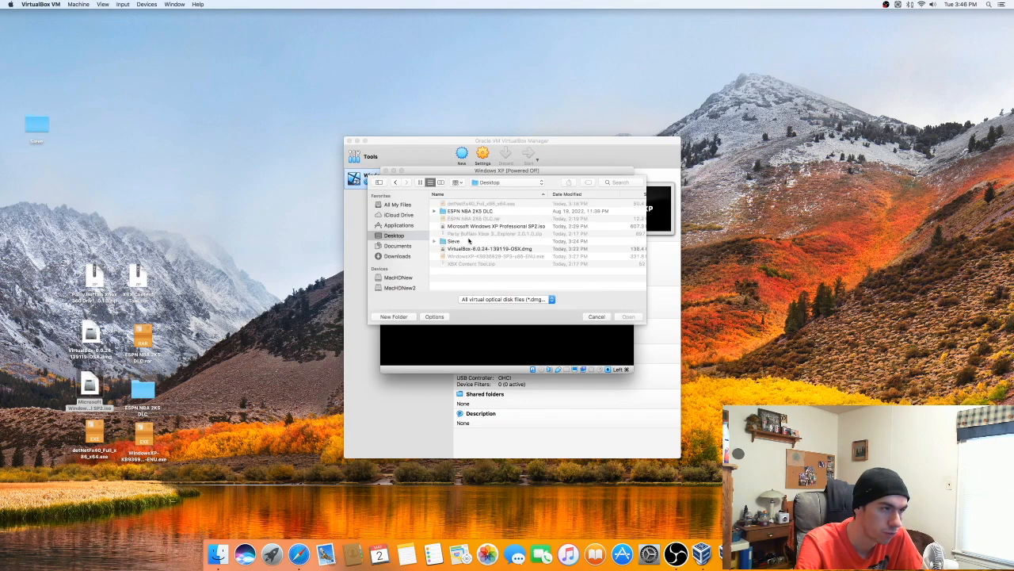
left_click(475, 229)
left_click(629, 316)
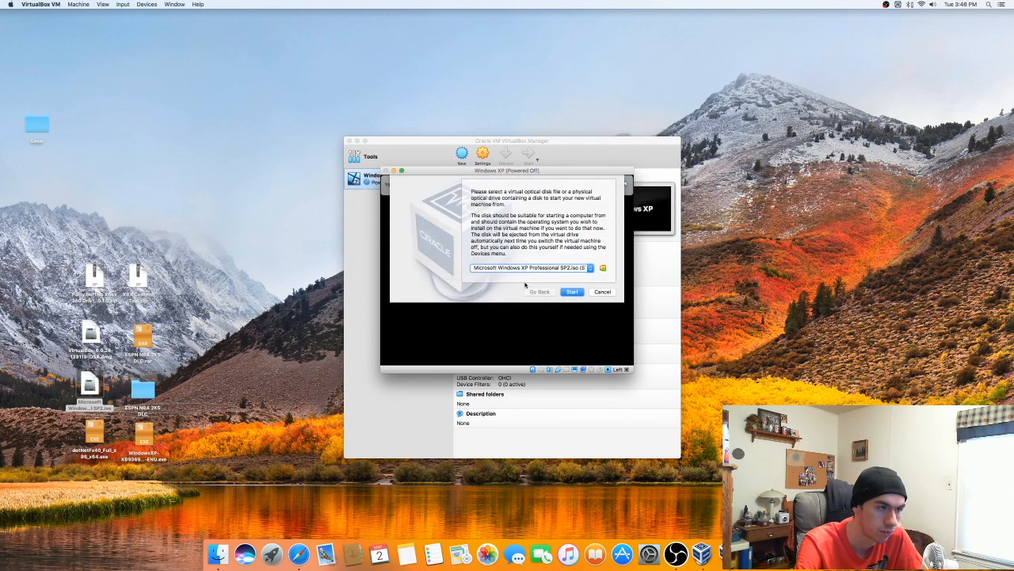
left_click(571, 293)
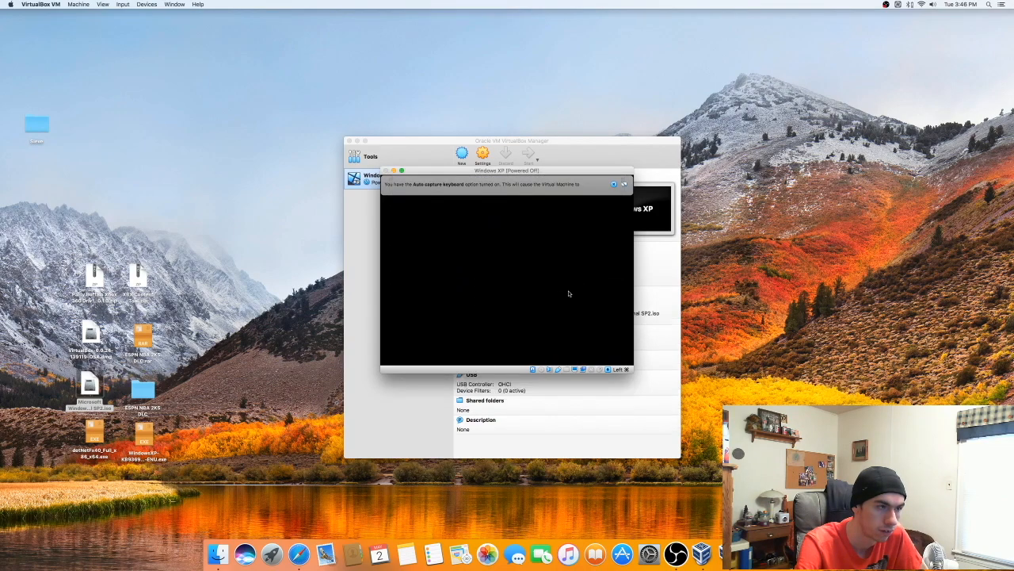
Read the details of the virtual machine's execution error warning and dismiss it
left_click(504, 255)
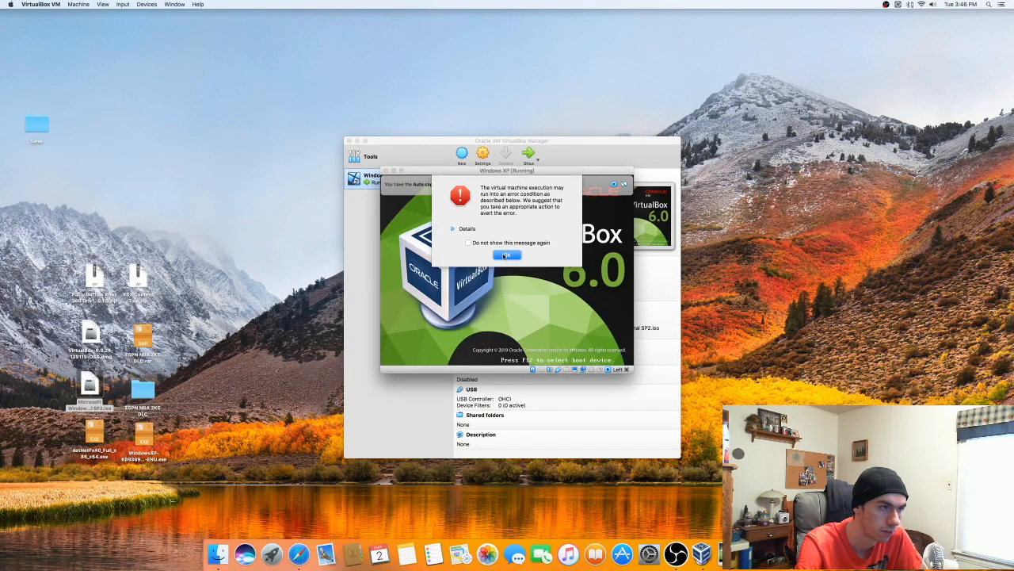
left_click(472, 230)
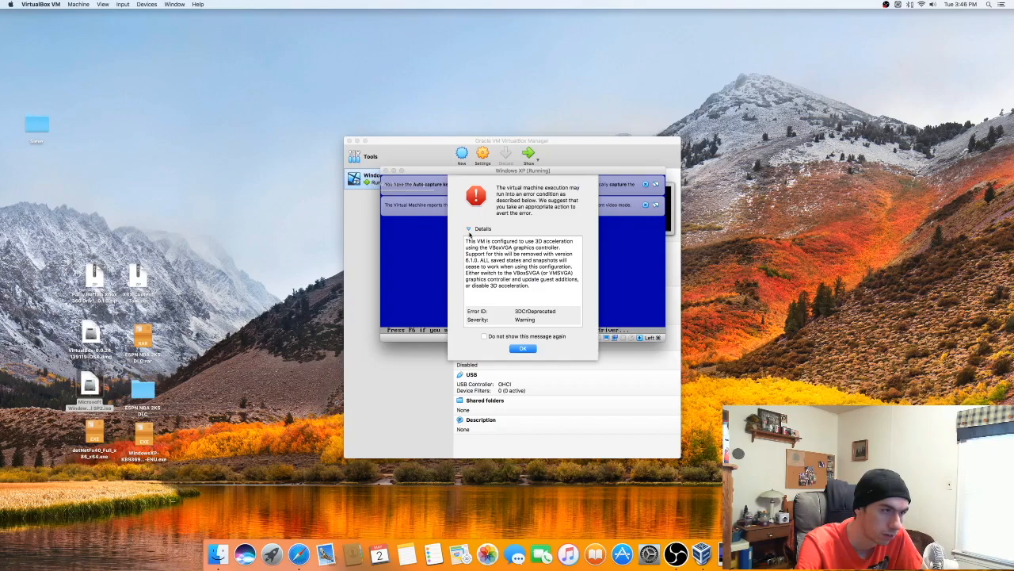
left_click_drag(466, 253, 542, 283)
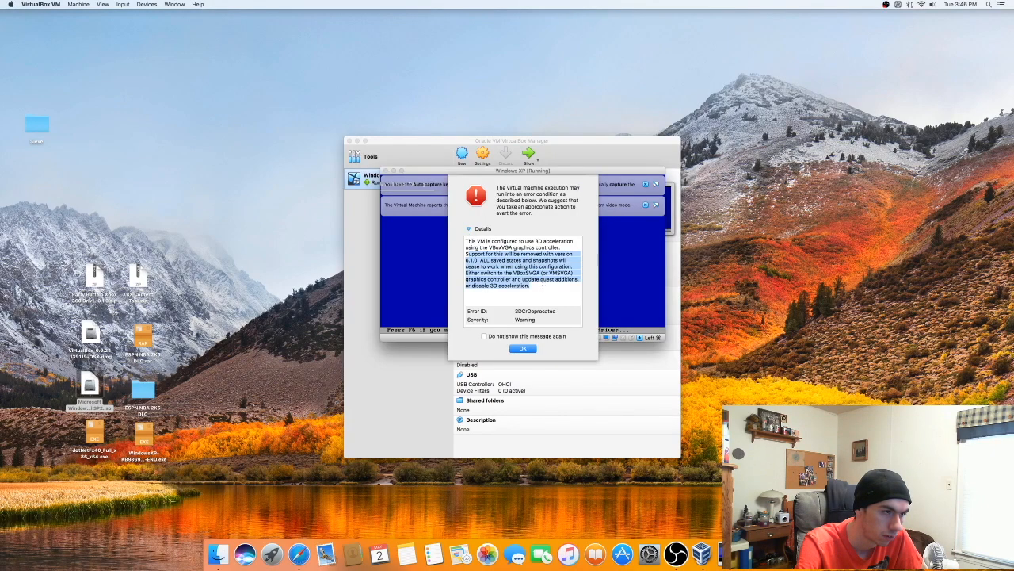
left_click(467, 229)
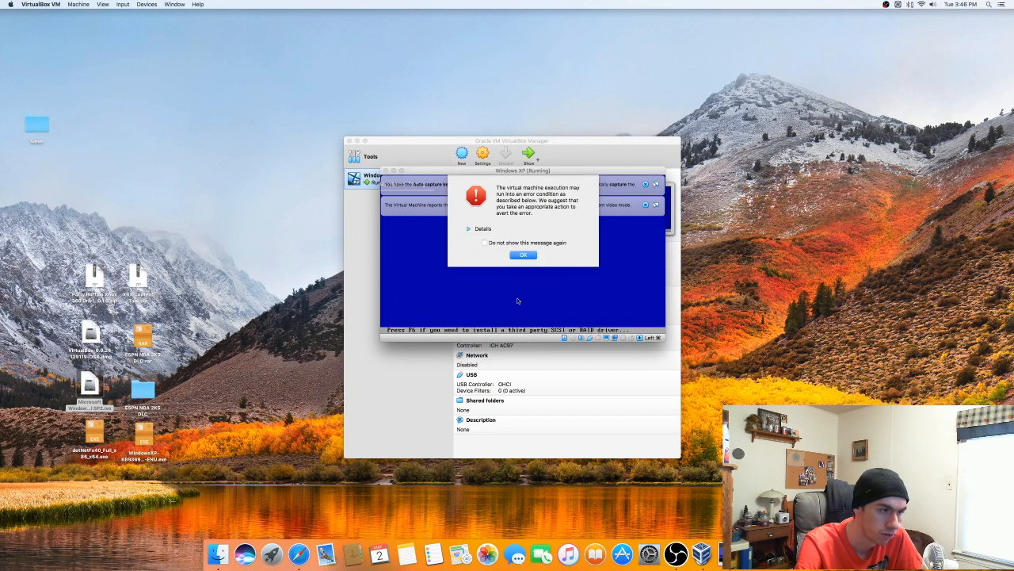
left_click(520, 255)
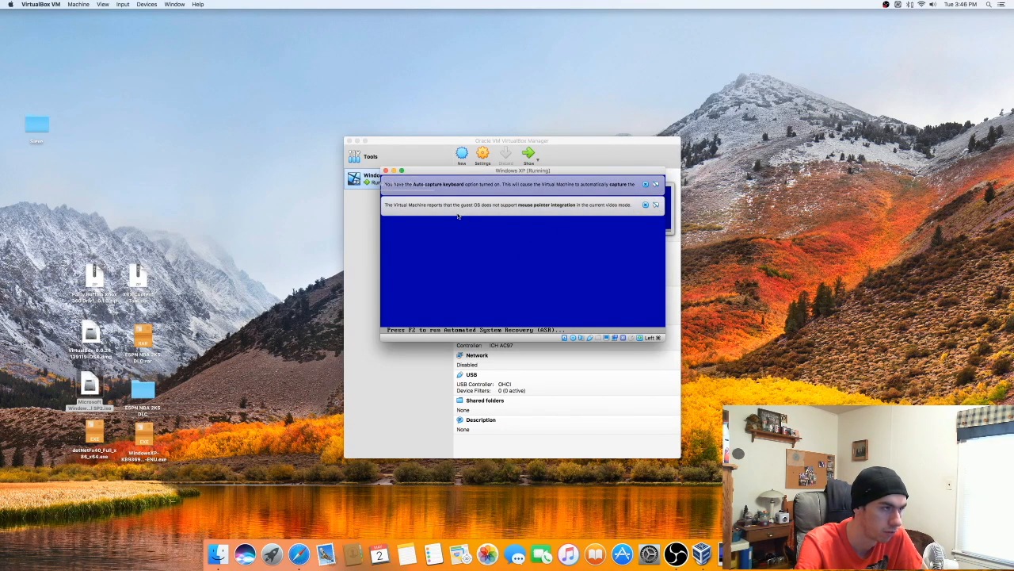
Dismiss the keyboard capture and mouse integration notices, and allow mouse capture without showing that message again
left_click(655, 205)
left_click(646, 186)
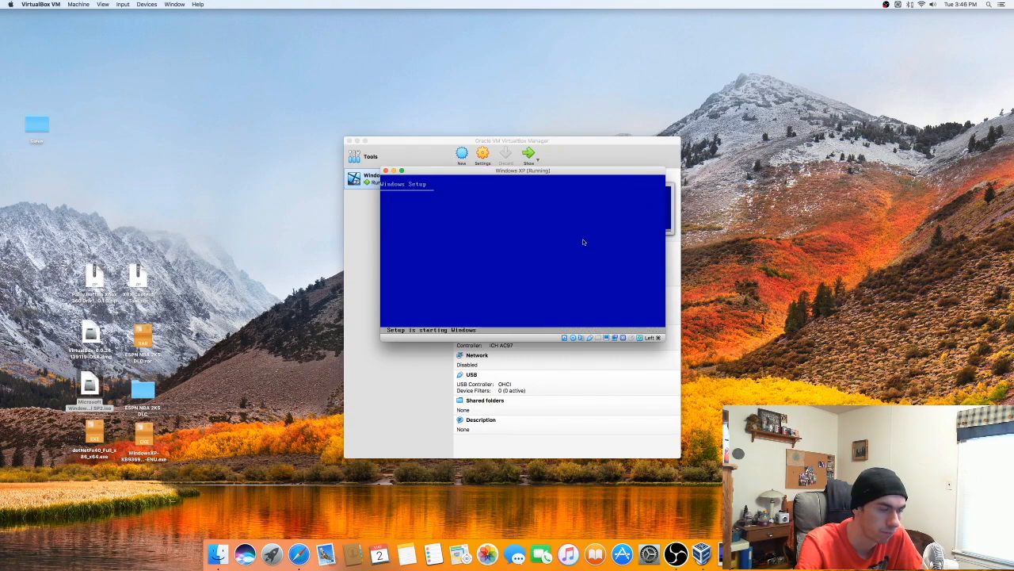
left_click(565, 256)
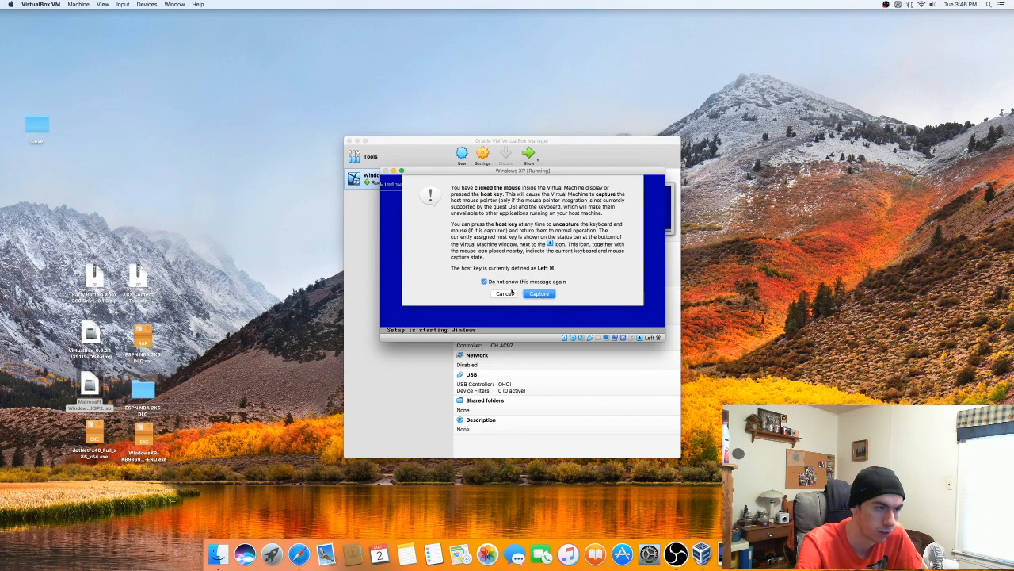
left_click(539, 293)
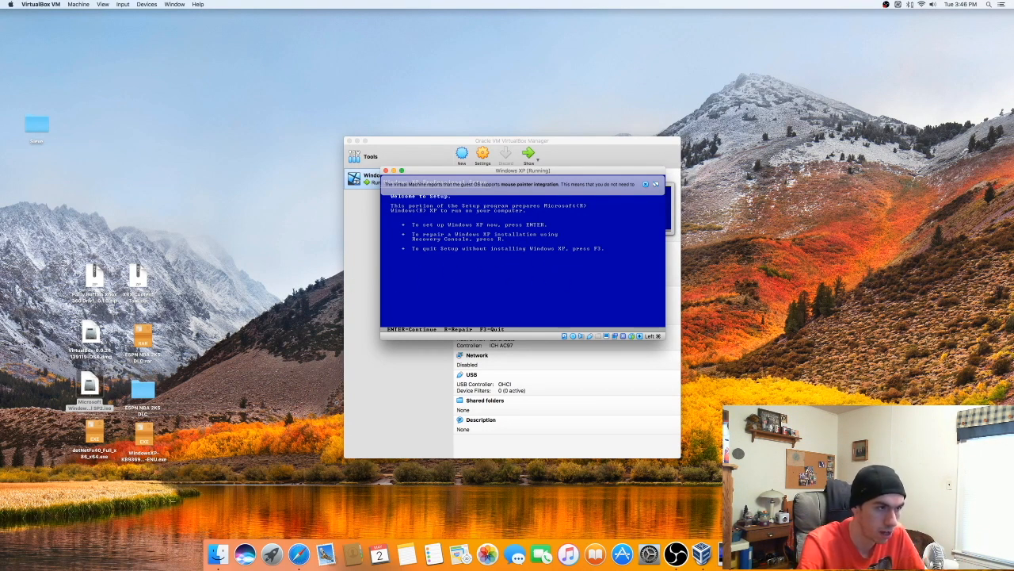
left_click(655, 185)
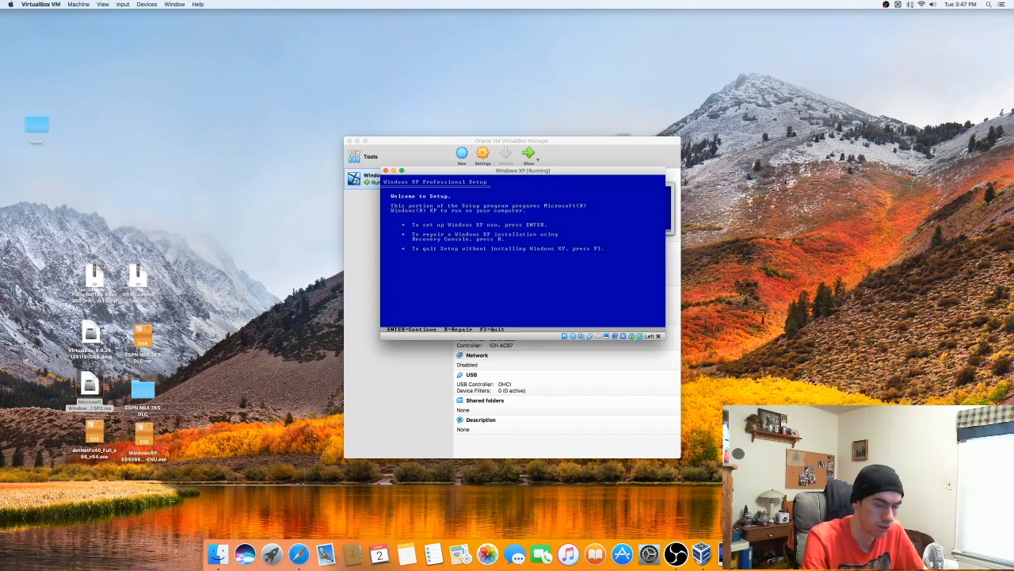
Begin the Windows XP Professional setup and accept the licensing agreement
key("Return")
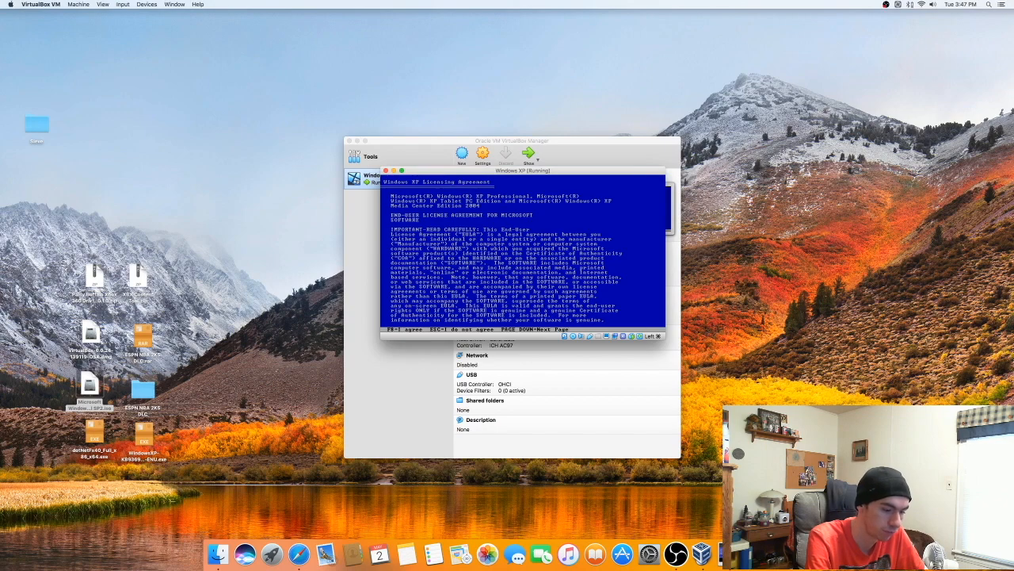
key("F8")
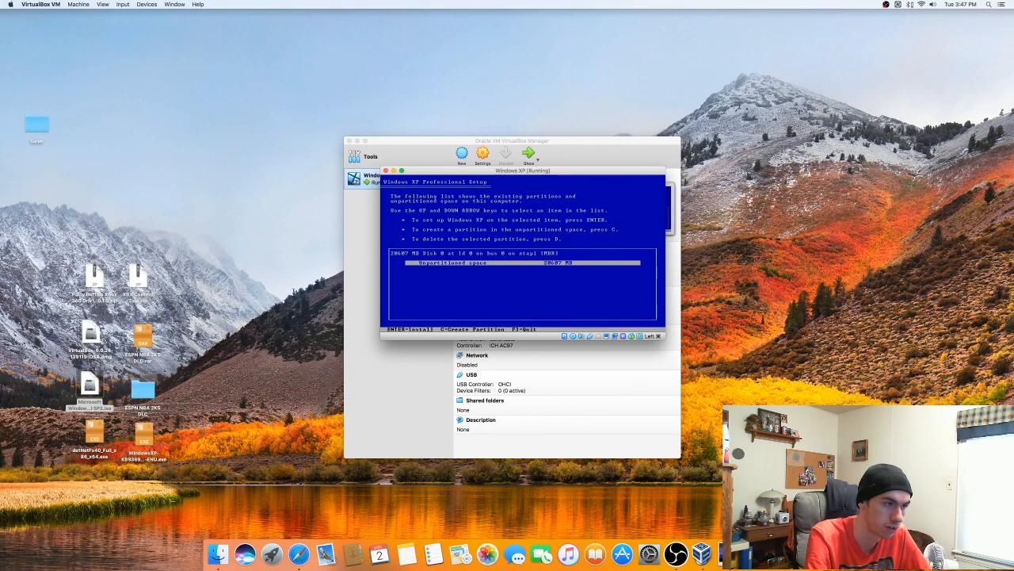
Install Windows XP on the unpartitioned space, formatting the new partition with the NTFS file system (Quick)
key("Return")
key("Down")
key("Down")
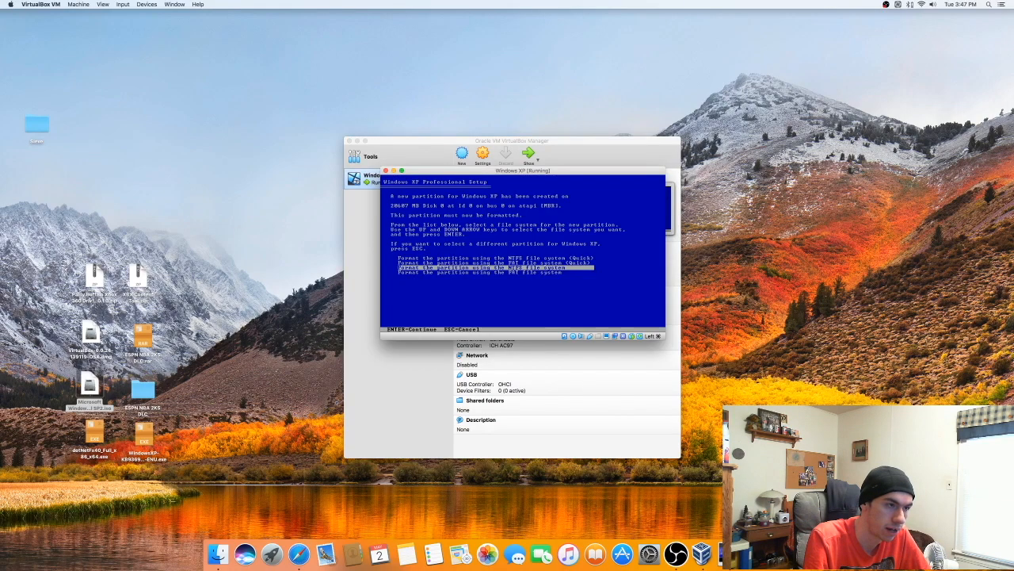
key("Up")
key("Up")
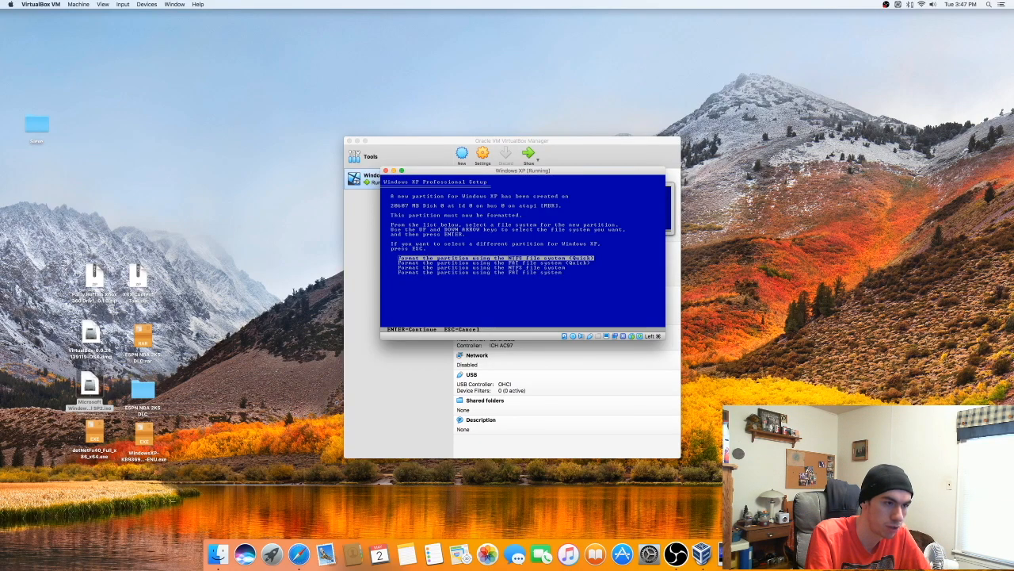
key("Return")
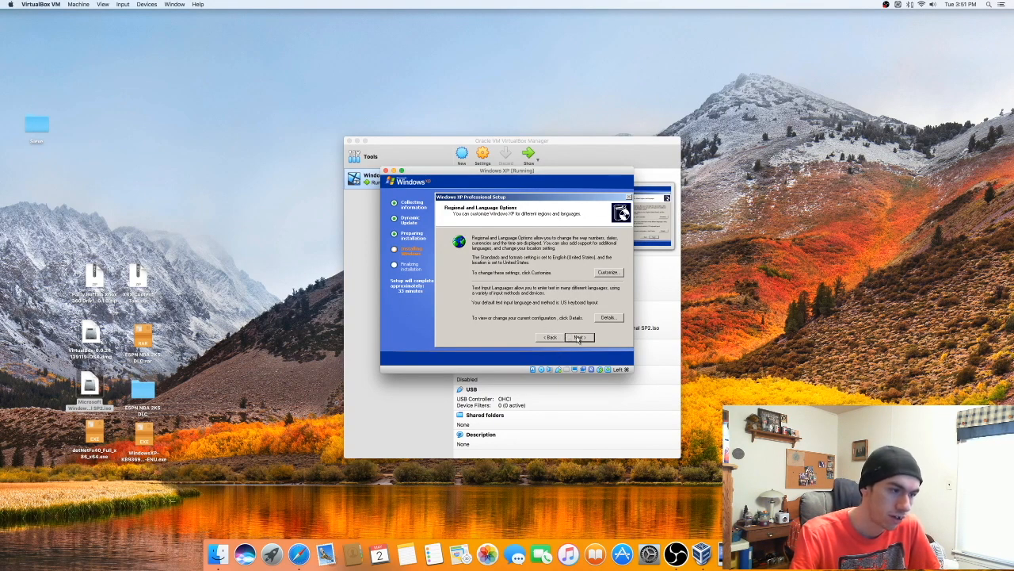
Accept the default regional and language options and enter the owner's name, leaving the organization blank
left_click(580, 337)
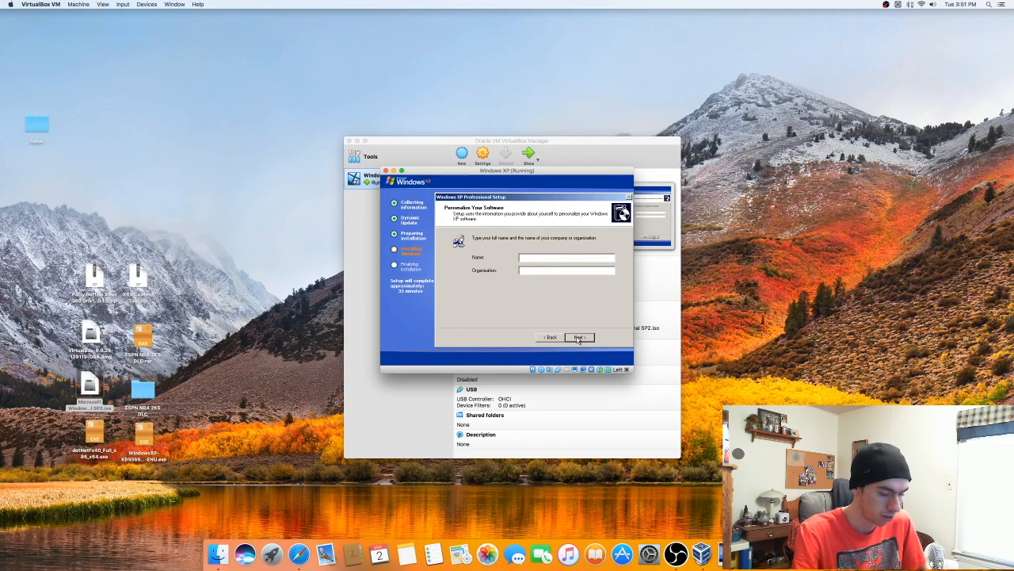
type("ben")
left_click(579, 336)
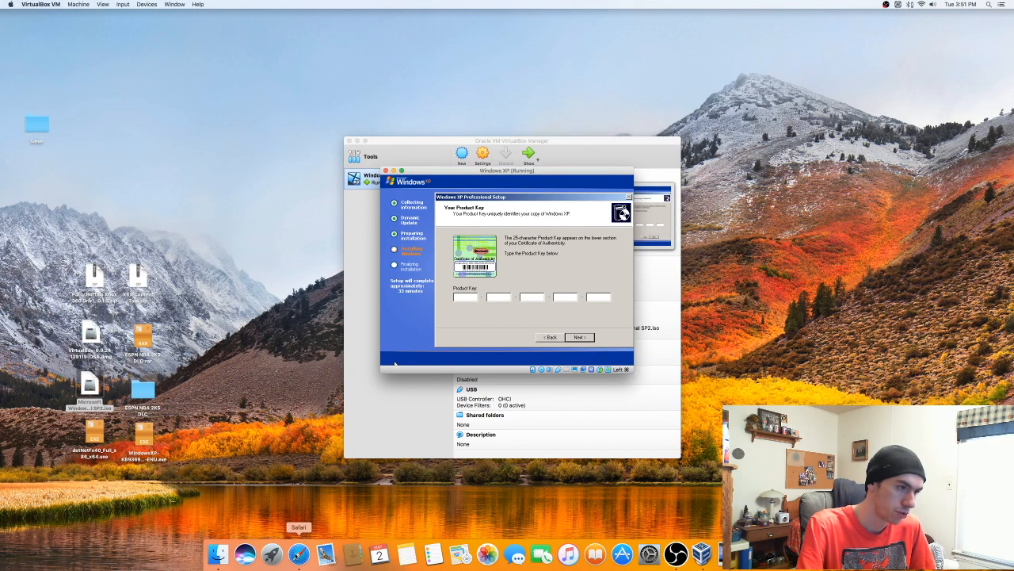
Look up the serial on the archive.org page in Safari and enter the product key in Windows XP setup
left_click(299, 547)
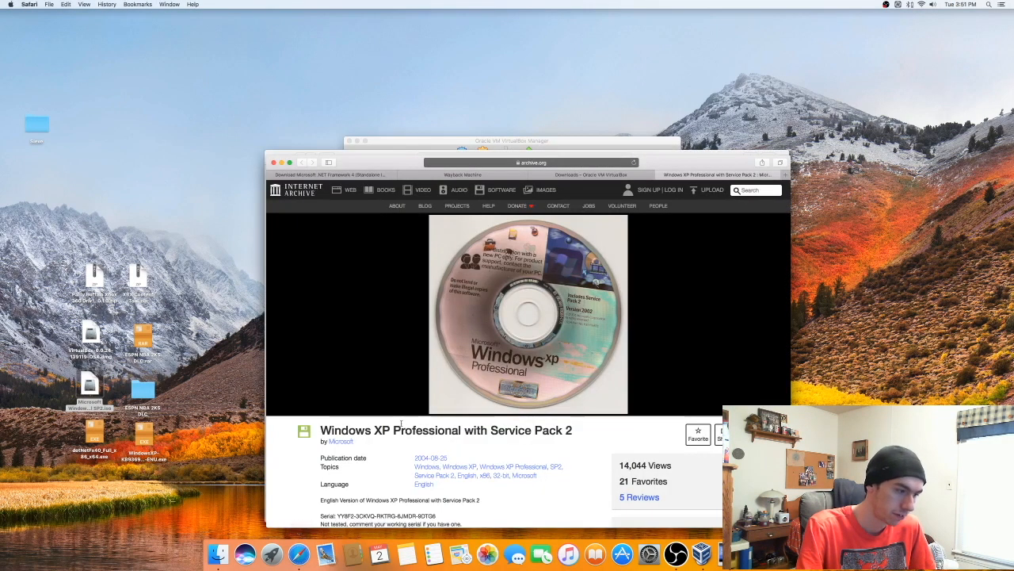
scroll(402, 427, "down", 5)
scroll(401, 427, "down", 1)
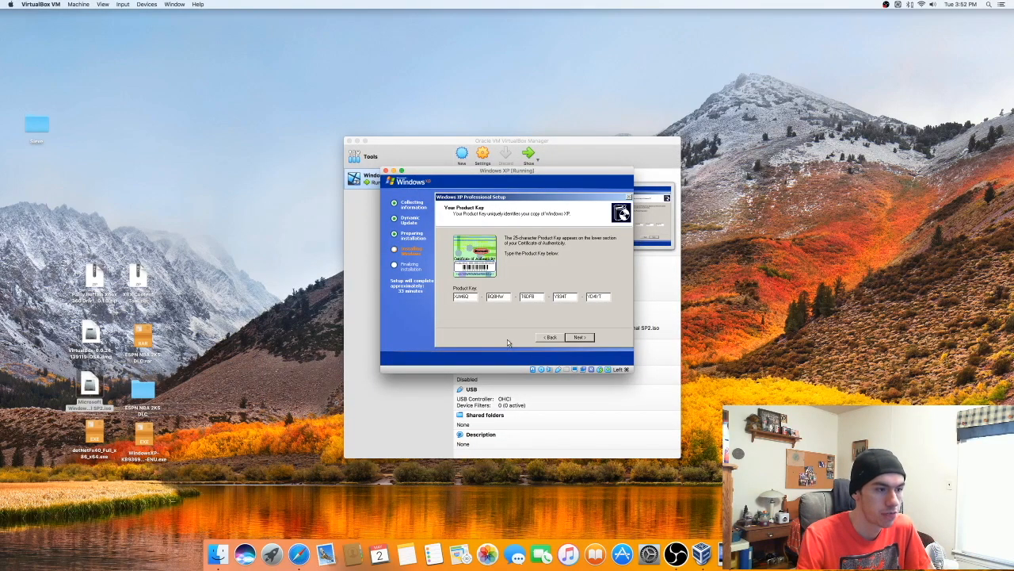
left_click(579, 337)
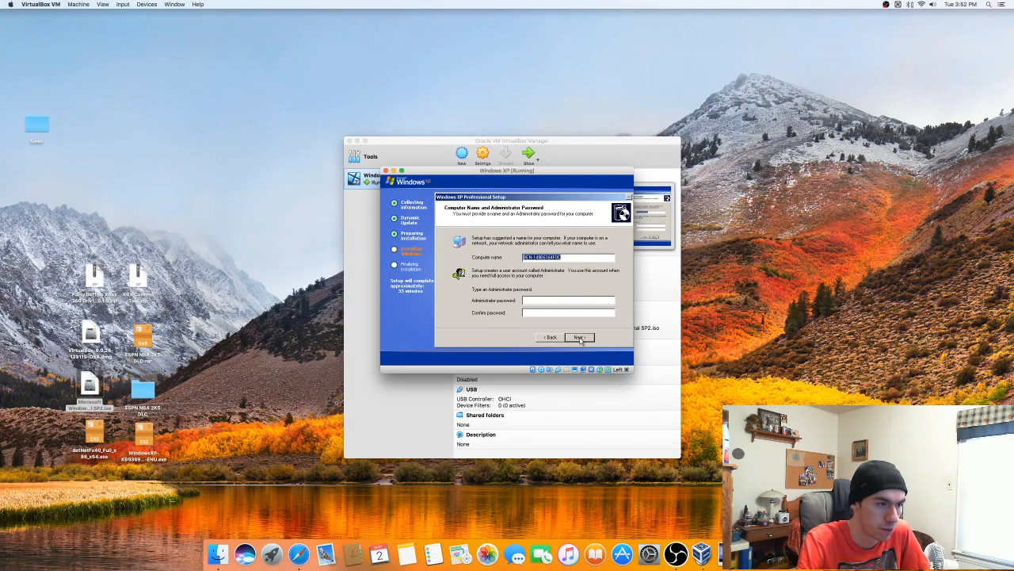
Accept the suggested computer name with a blank administrator password, and keep the default date, time and time zone settings
left_click(580, 339)
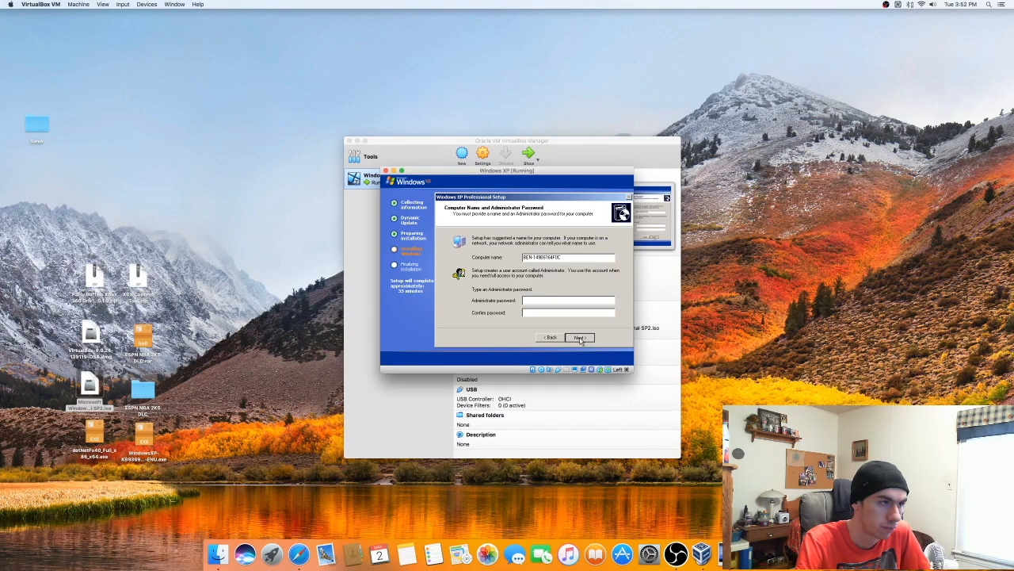
left_click(579, 337)
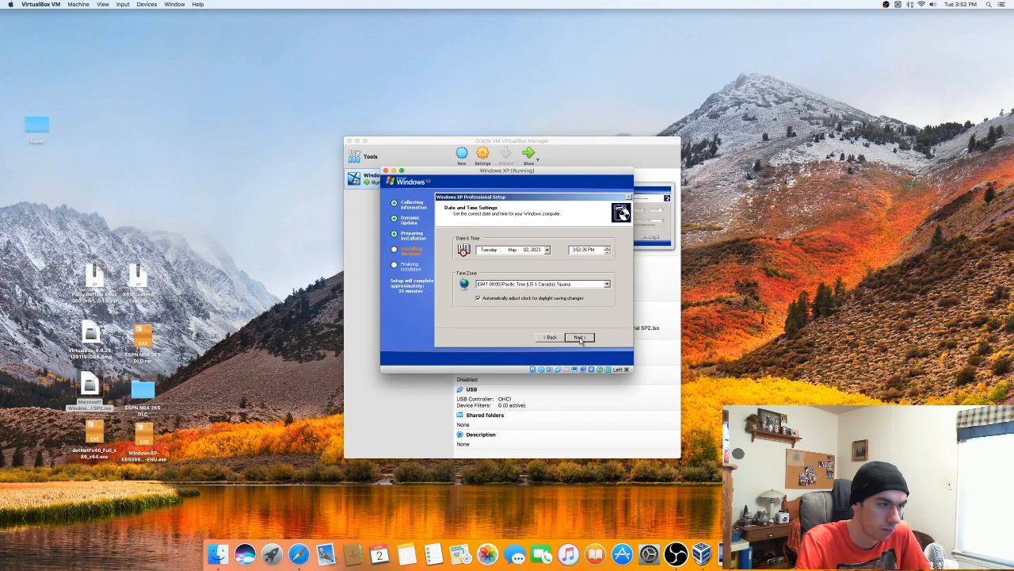
left_click(579, 338)
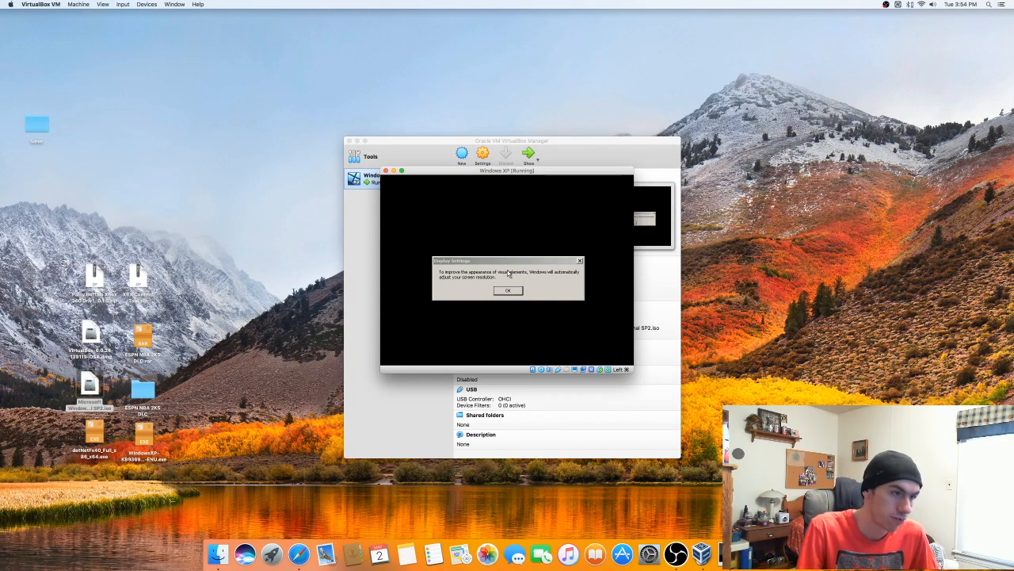
Accept the automatic screen resolution adjustment in Windows XP and lower the sound volume
left_click(508, 290)
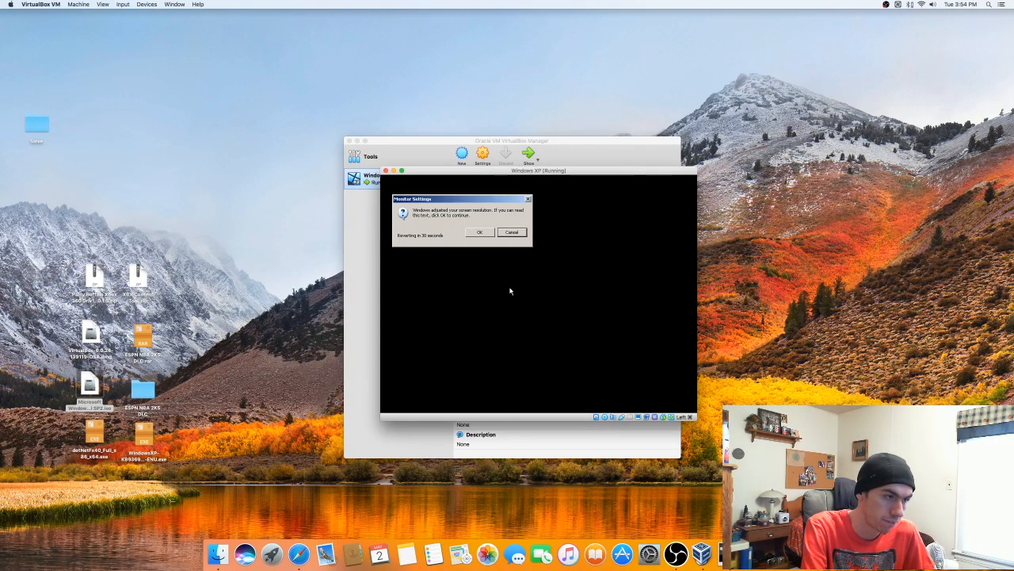
left_click(477, 232)
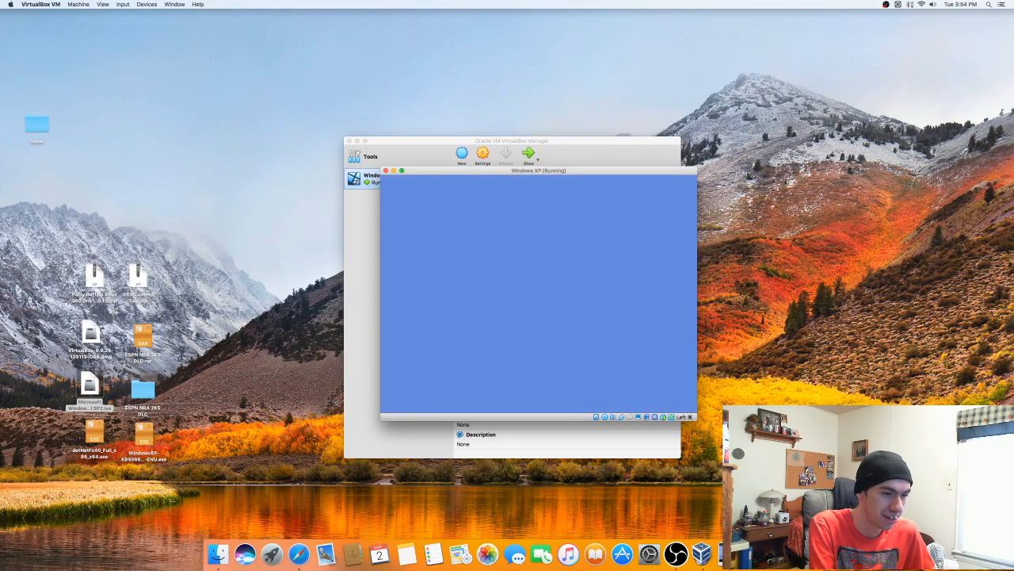
key("XF86AudioLowerVolume")
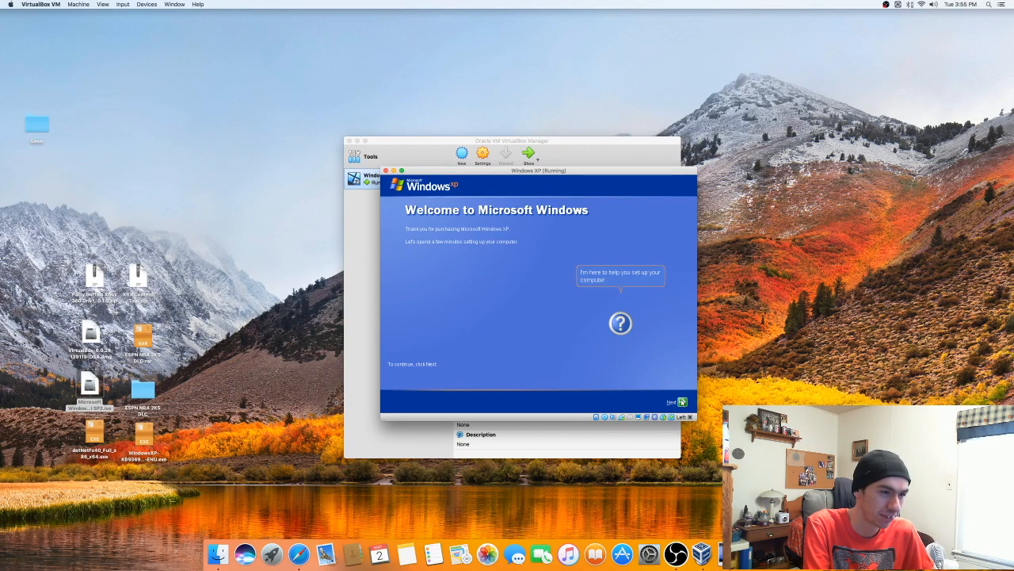
Proceed through the Windows welcome setup and decline Automatic Updates with Not right now
left_click(681, 401)
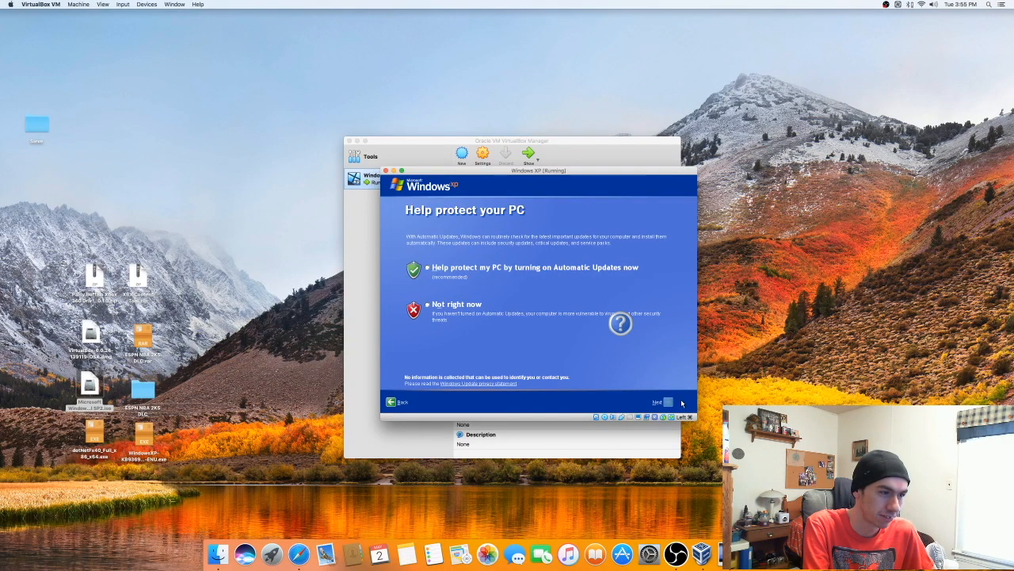
left_click(428, 305)
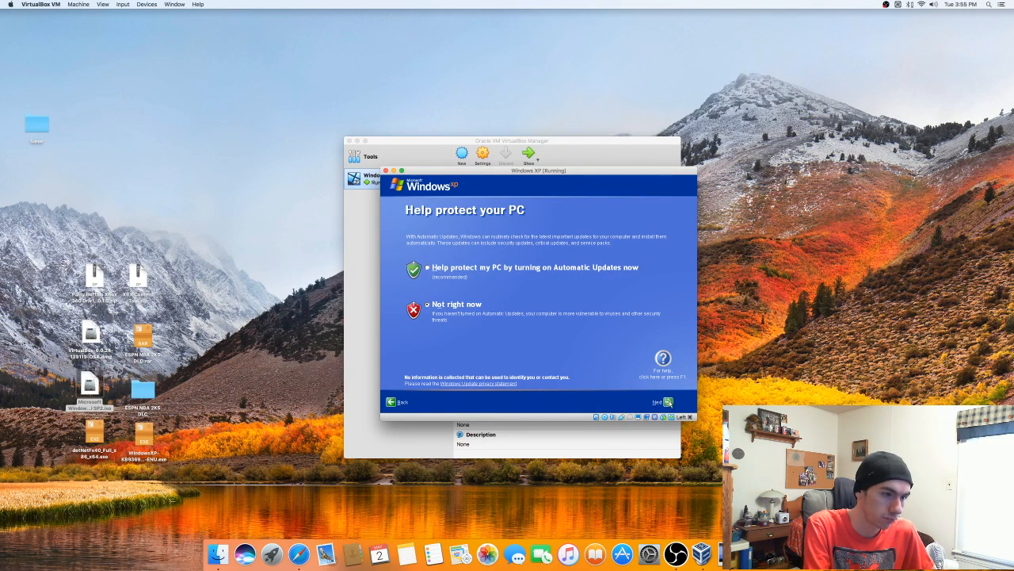
left_click(668, 401)
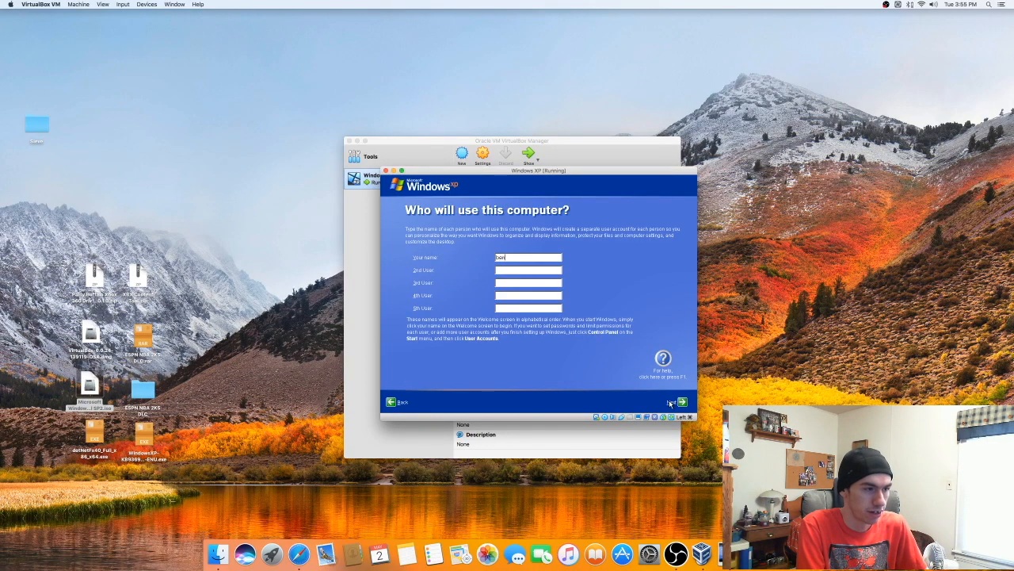
Confirm the account user, finish the Windows XP welcome setup, and close the security risk and Windows tour notifications
left_click(683, 403)
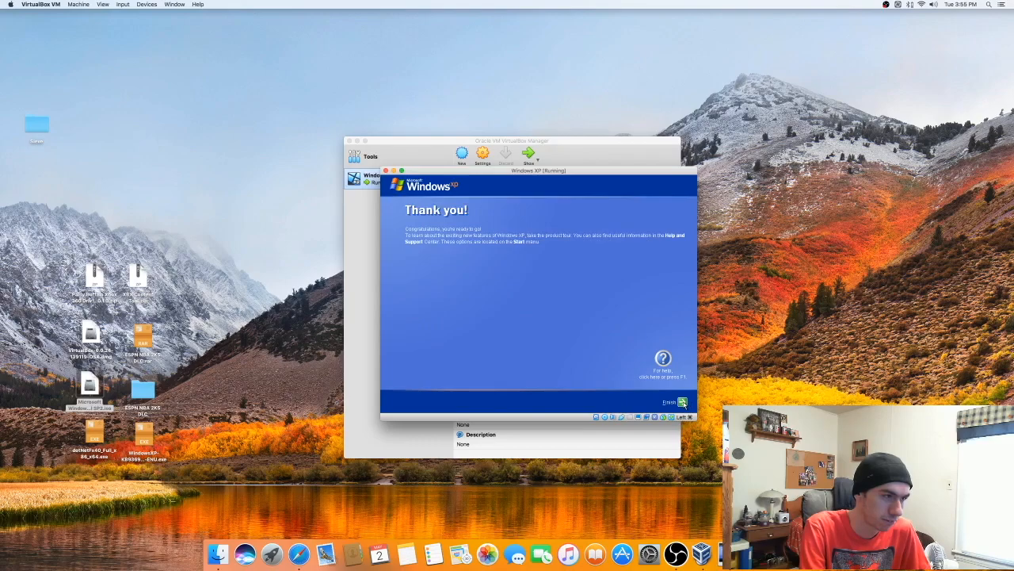
left_click(682, 403)
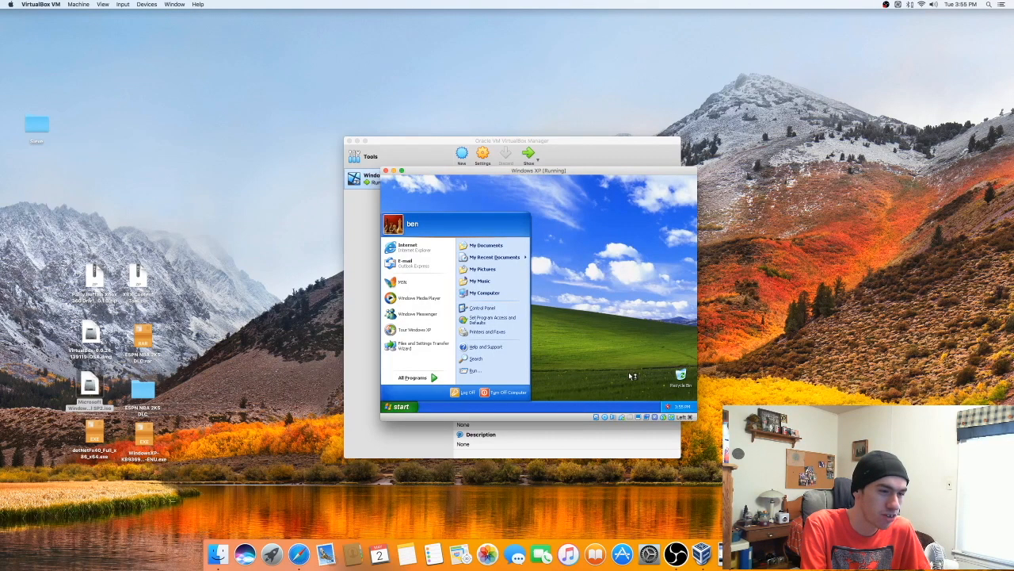
left_click(578, 317)
right_click(510, 306)
left_click(510, 306)
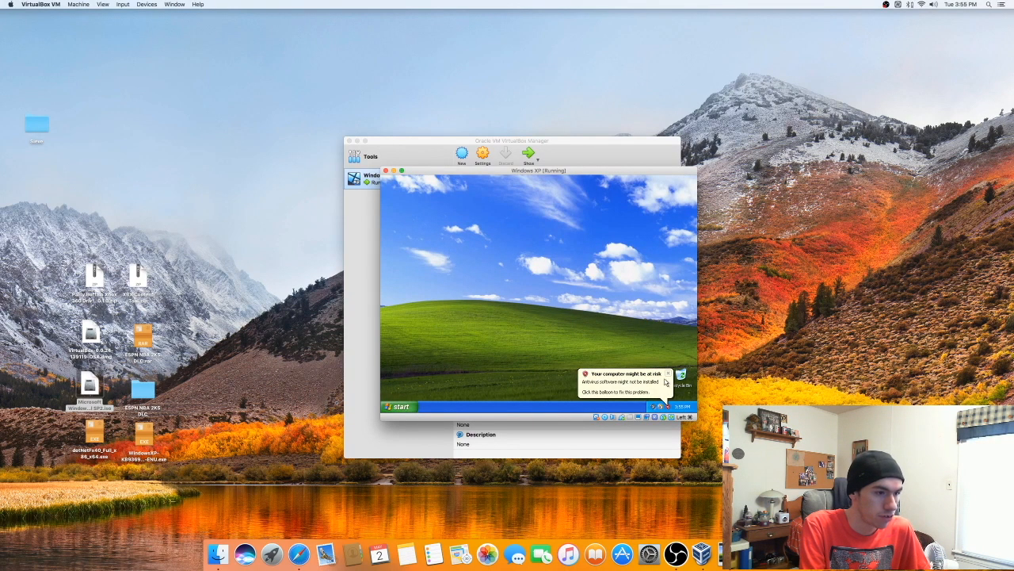
left_click(667, 373)
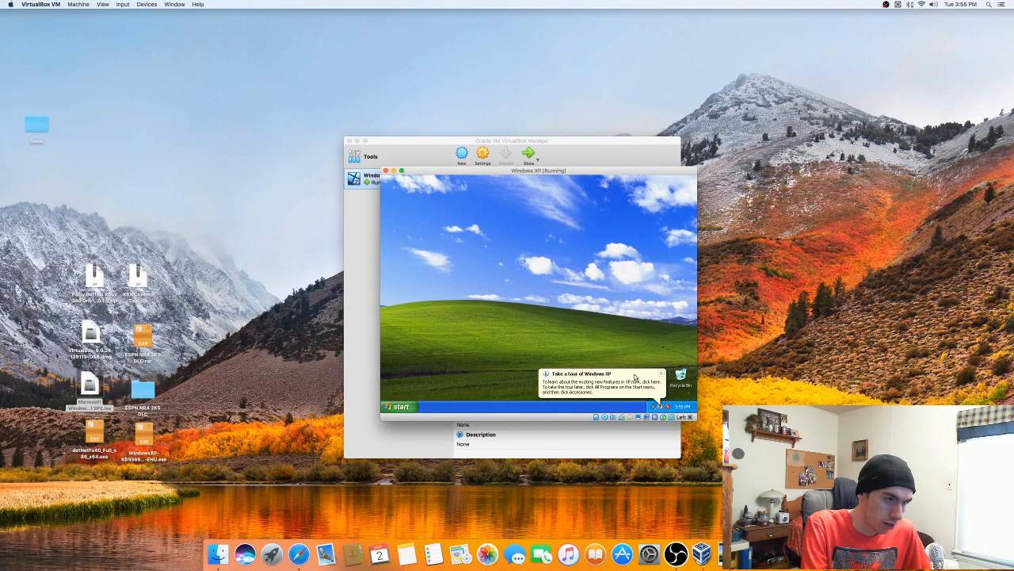
left_click(661, 373)
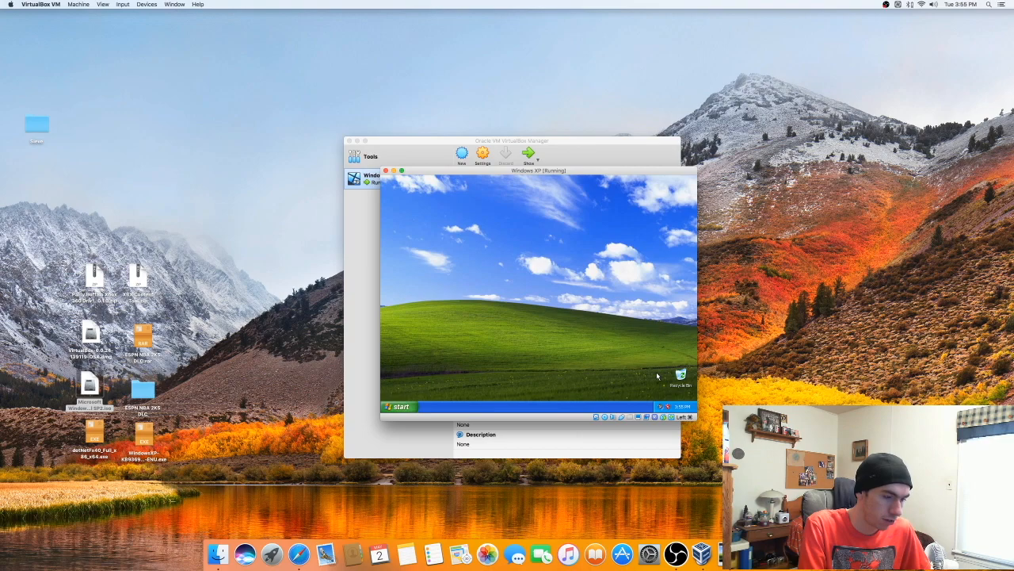
key("super")
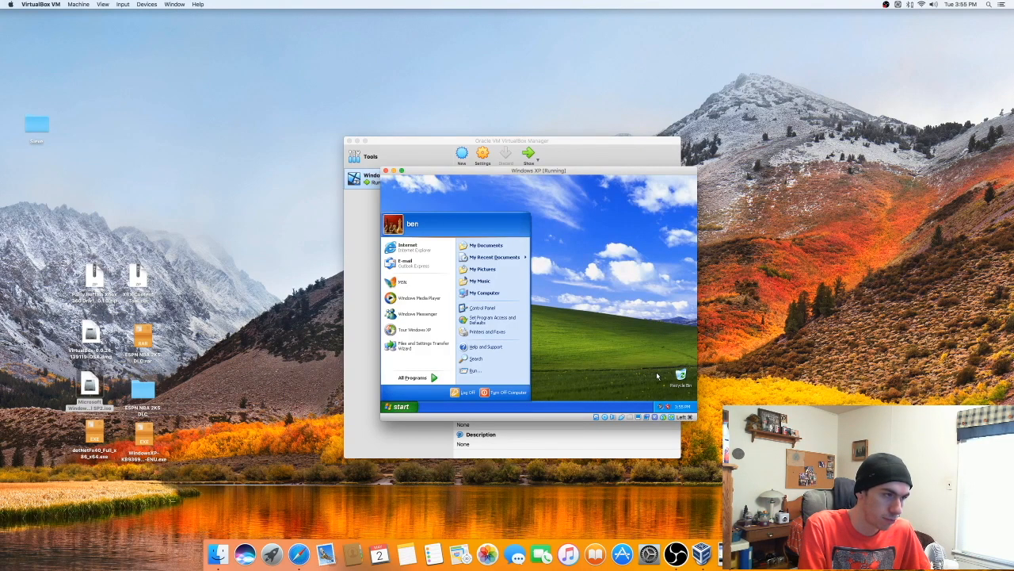
left_click(657, 375)
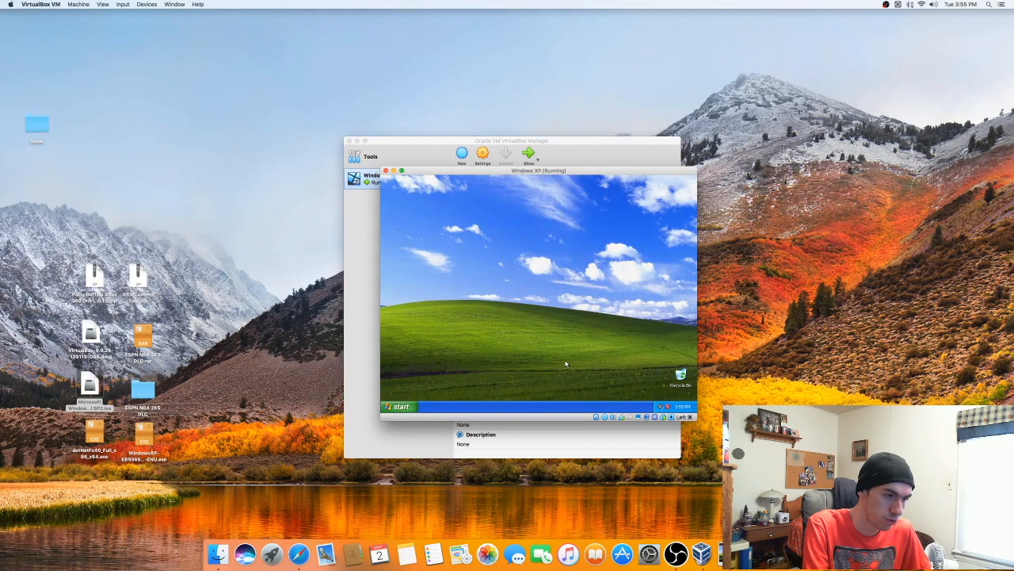
key("super")
key("super")
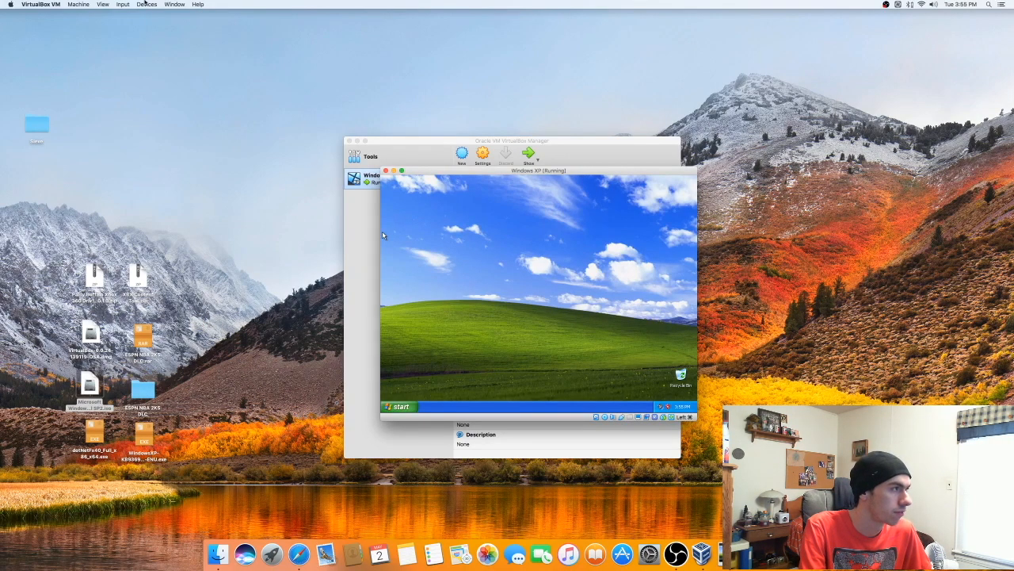
Insert the Guest Additions CD image and proceed through its setup wizard, keeping the default destination folder
left_click(145, 4)
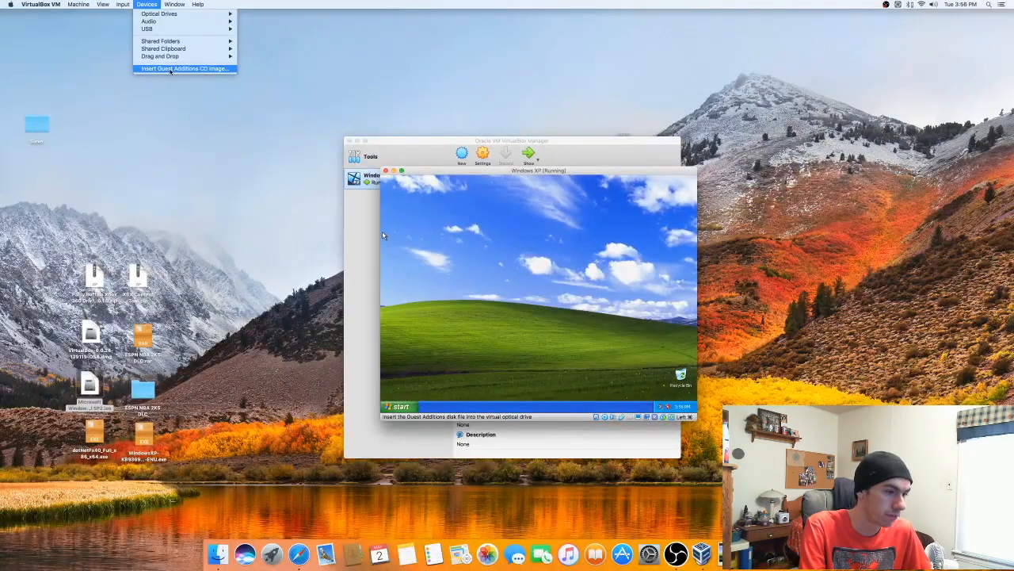
left_click(171, 70)
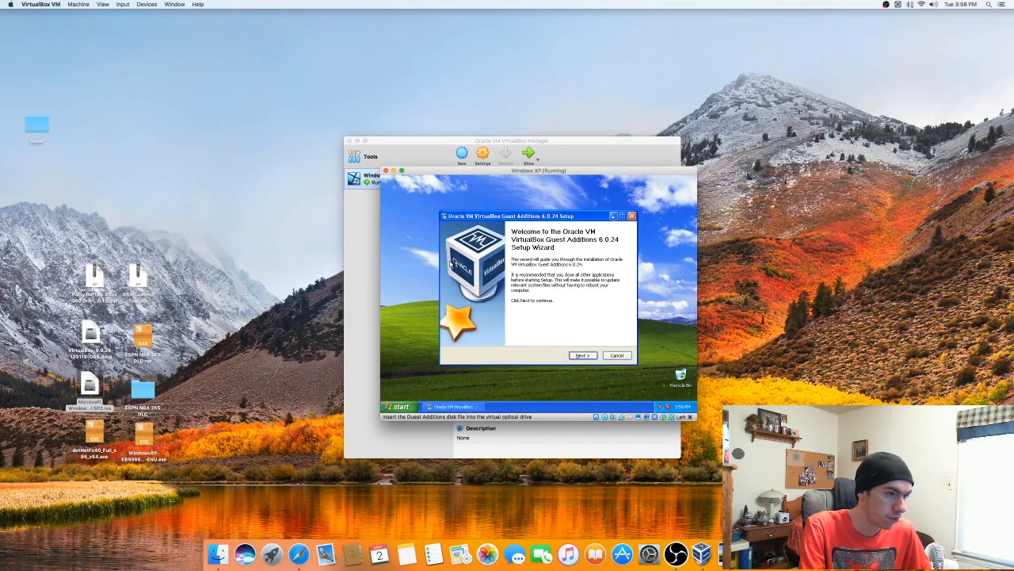
left_click(582, 355)
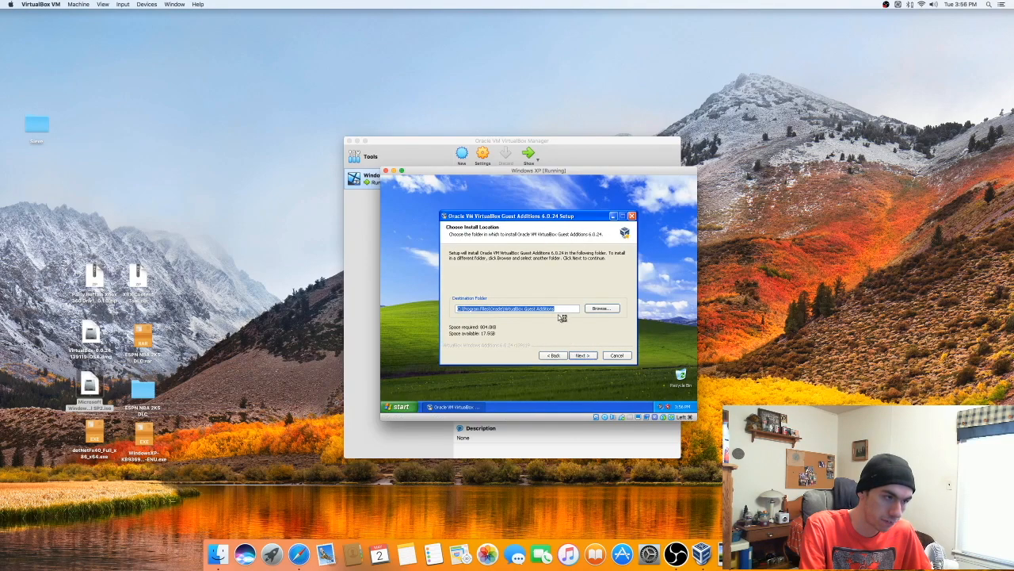
left_click(582, 355)
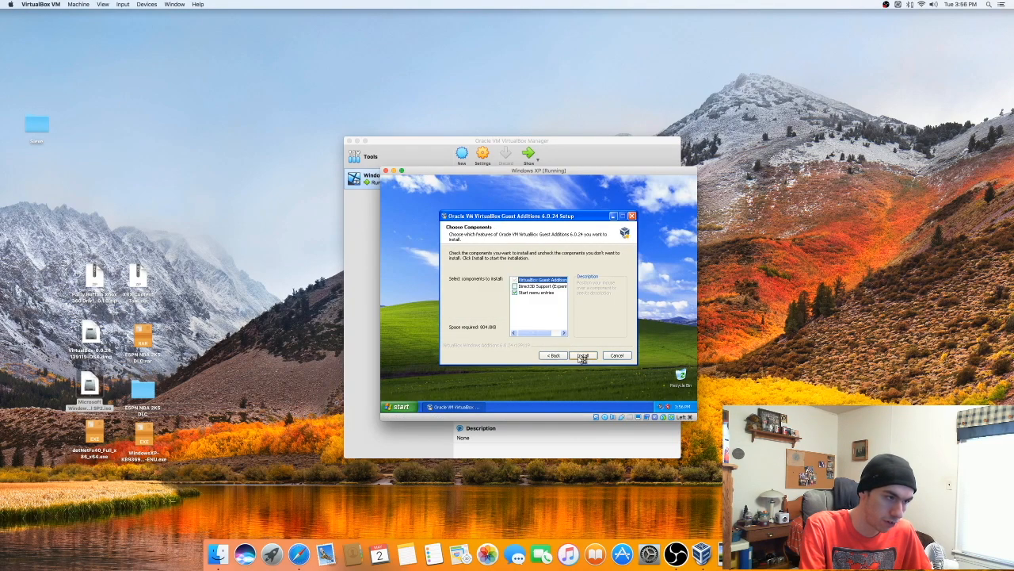
Try to include Direct3D Support in the Guest Additions components and start the installation
left_click(515, 286)
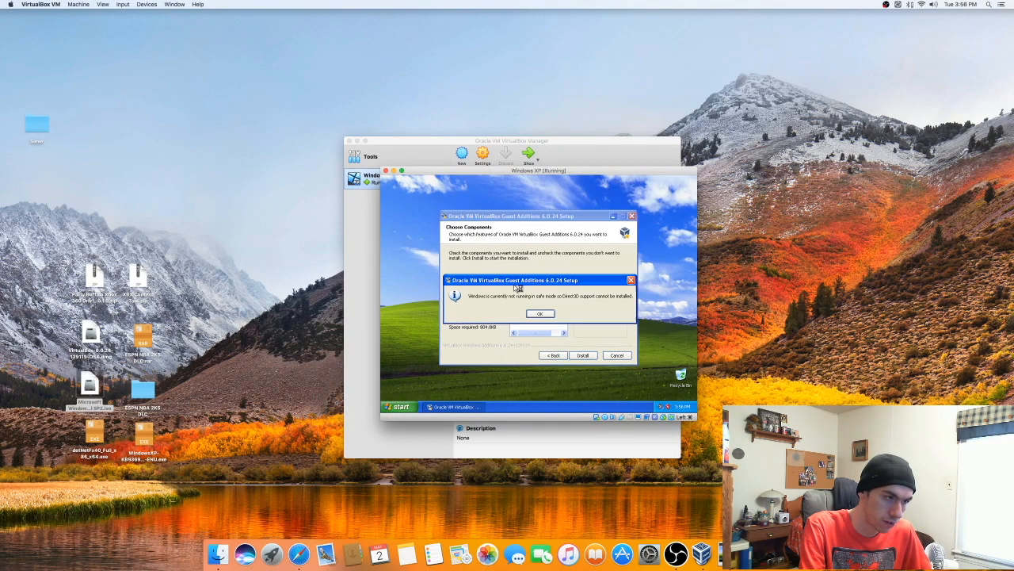
left_click(540, 314)
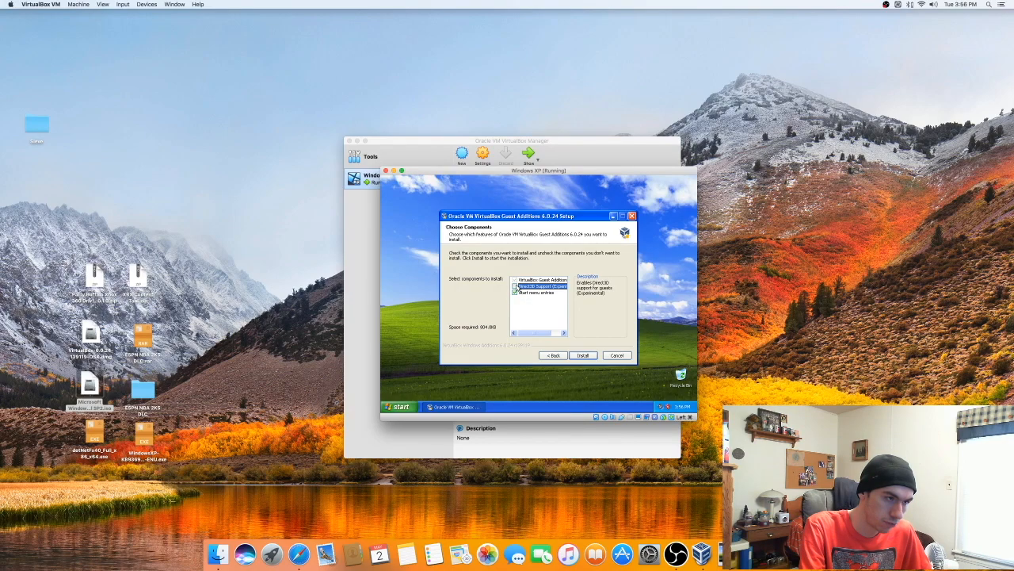
left_click(583, 355)
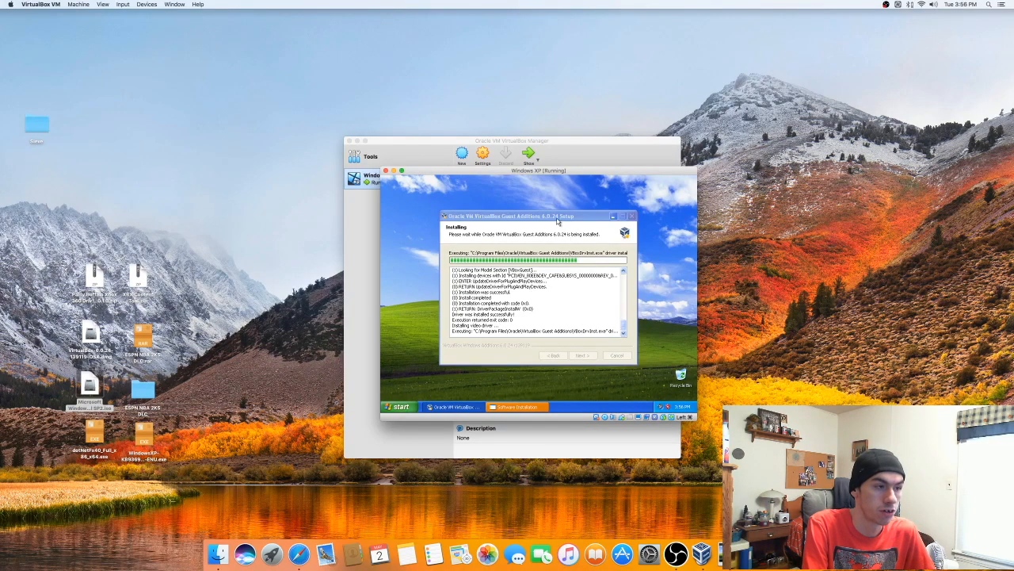
Move the setup window off the driver warnings, continue anyway for each one, and finish the Guest Additions setup with Reboot now
left_click_drag(558, 222, 553, 221)
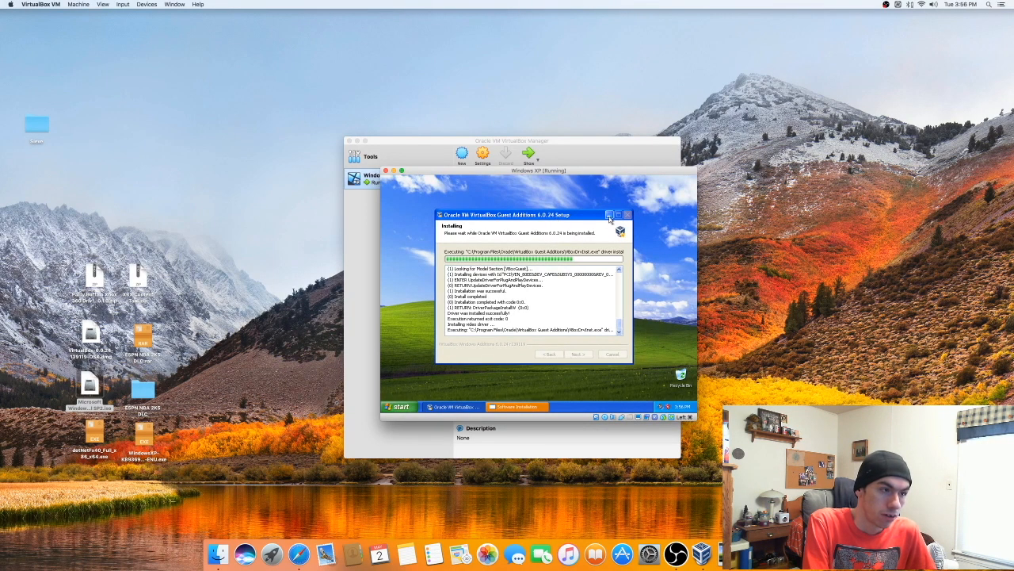
left_click_drag(589, 224, 600, 361)
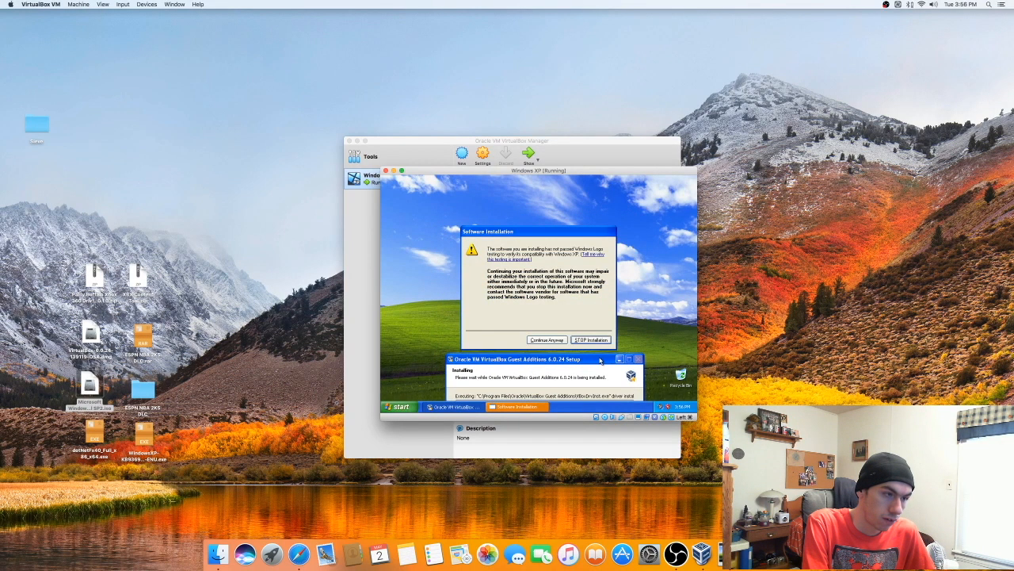
left_click(537, 342)
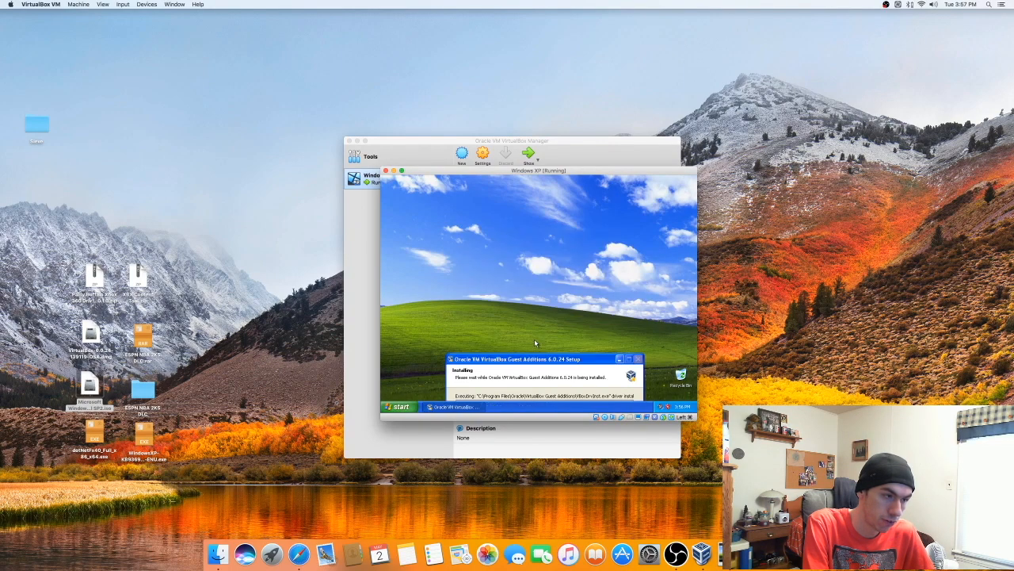
left_click(536, 342)
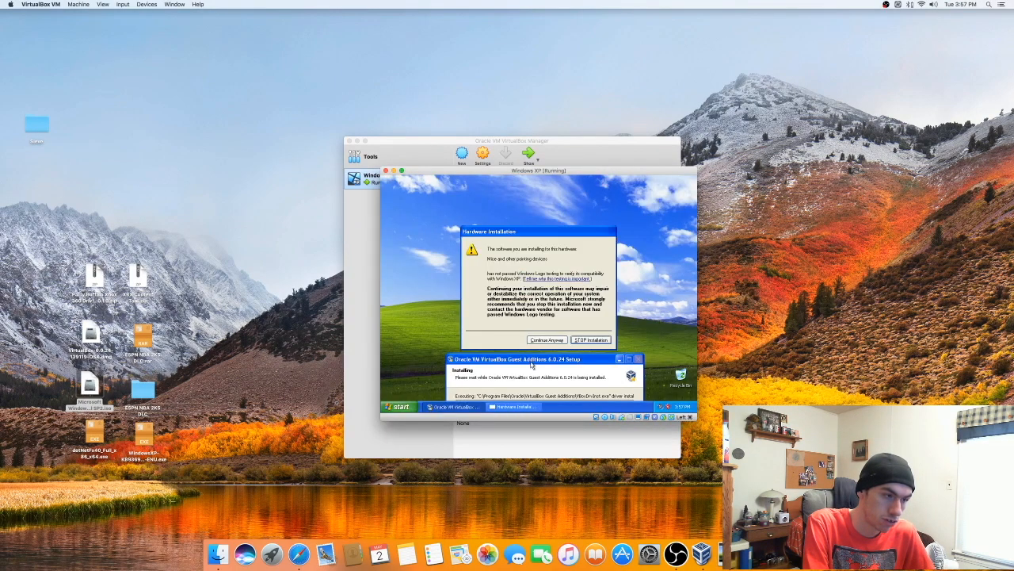
left_click(536, 341)
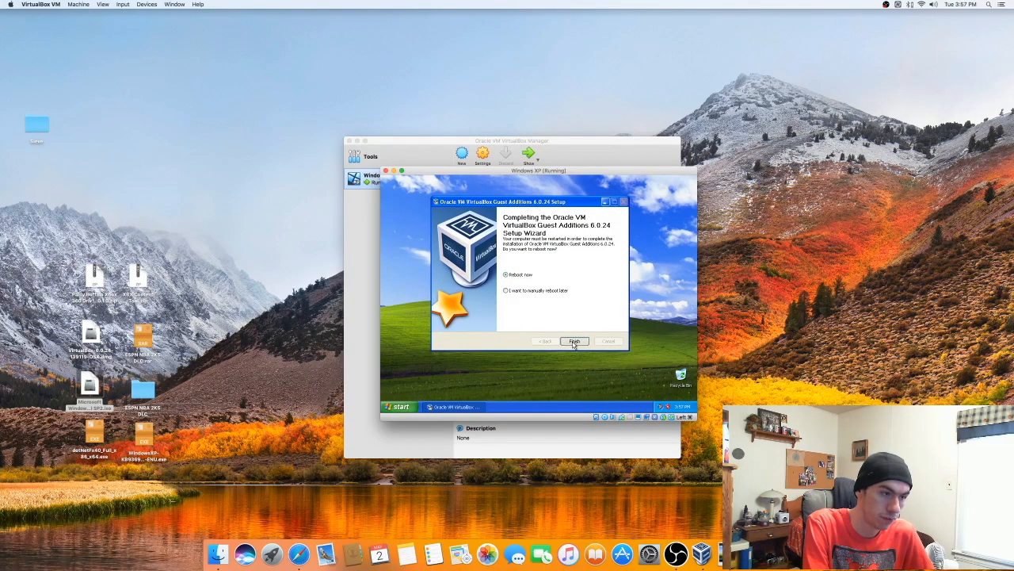
left_click(573, 341)
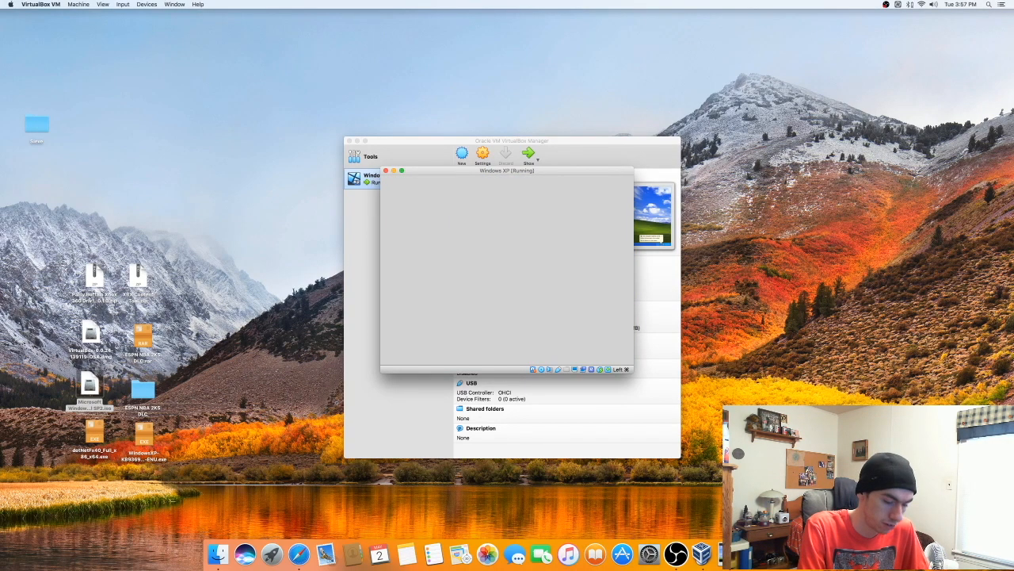
key("super")
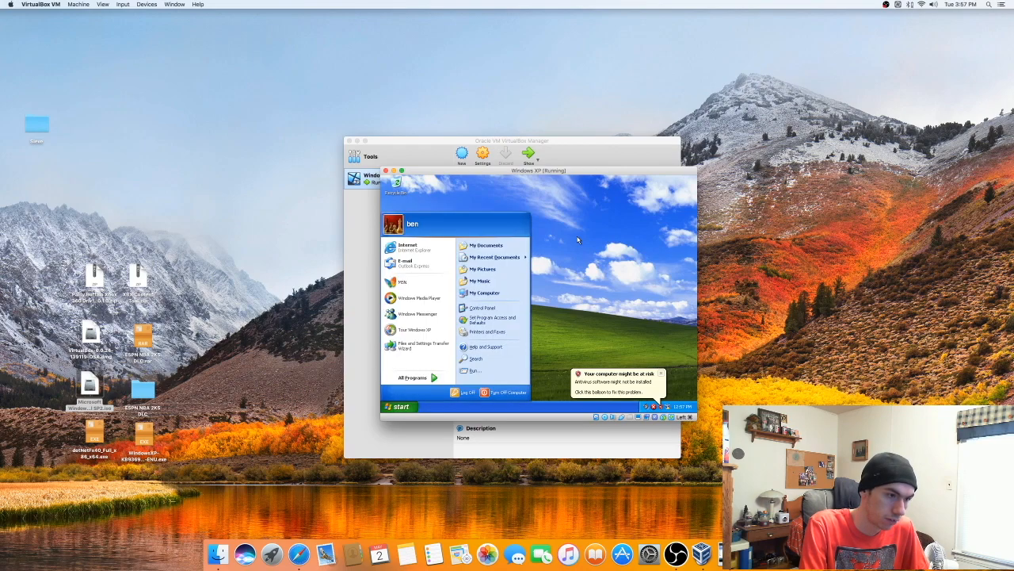
key("super")
key("super")
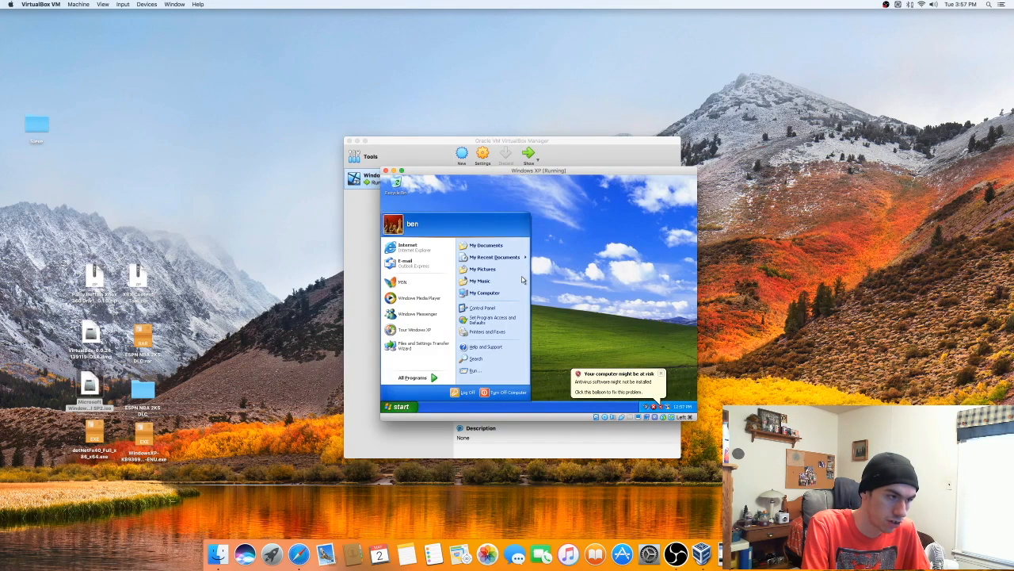
left_click(561, 295)
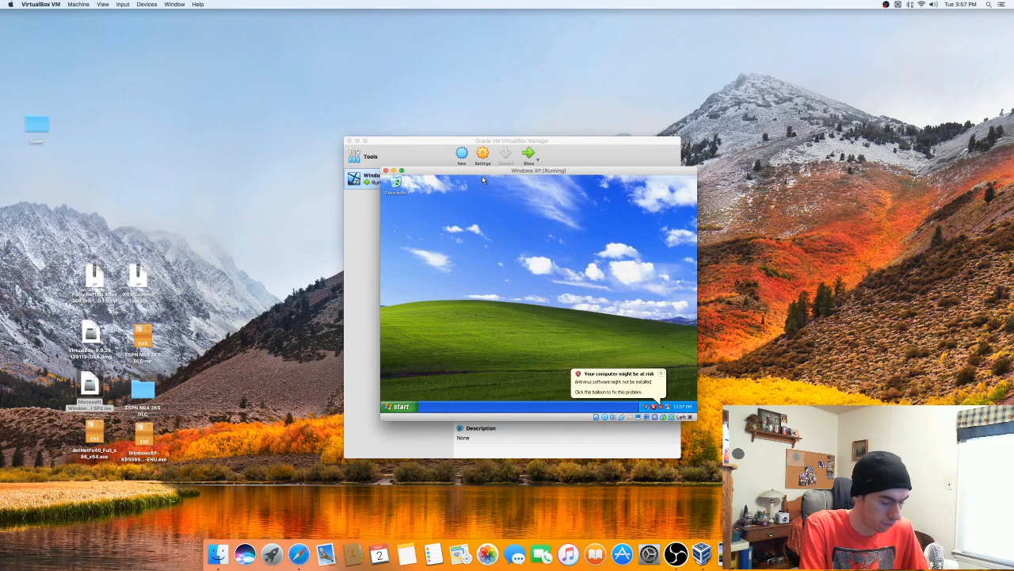
Move the Windows XP virtual machine window up and to the left on the Mac desktop and enlarge it
left_click_drag(469, 175, 319, 67)
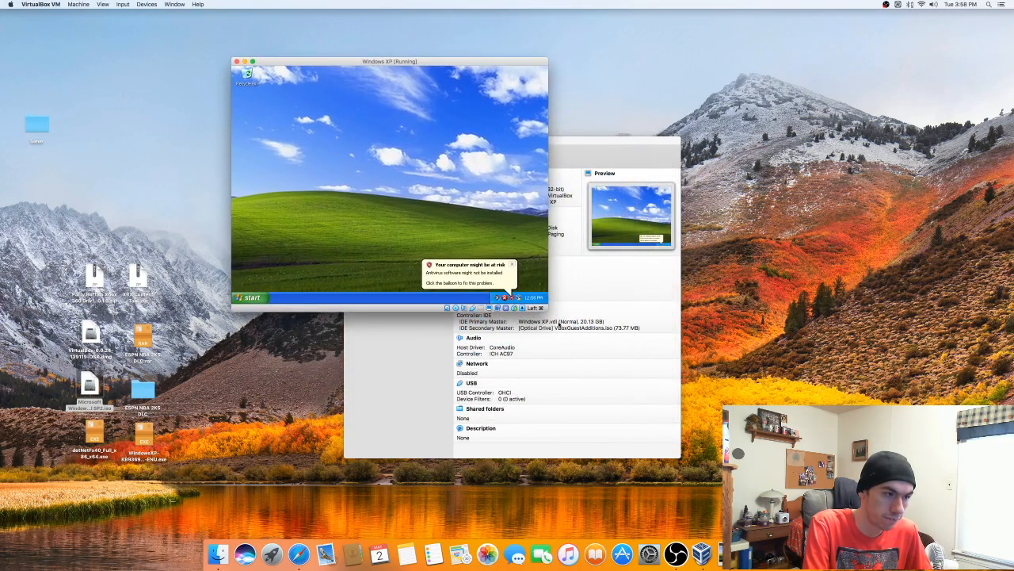
left_click_drag(546, 309, 763, 443)
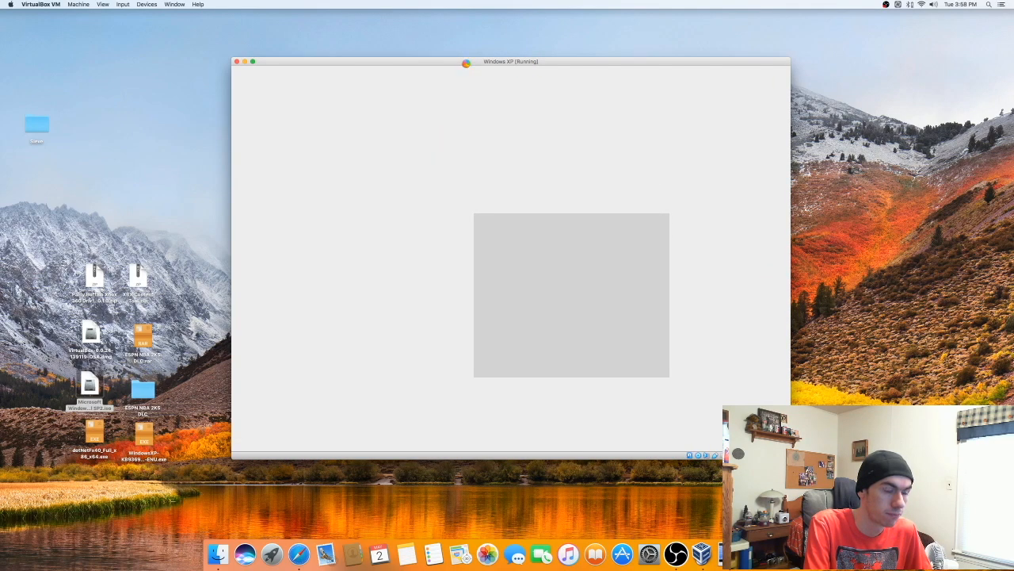
left_click_drag(469, 61, 464, 63)
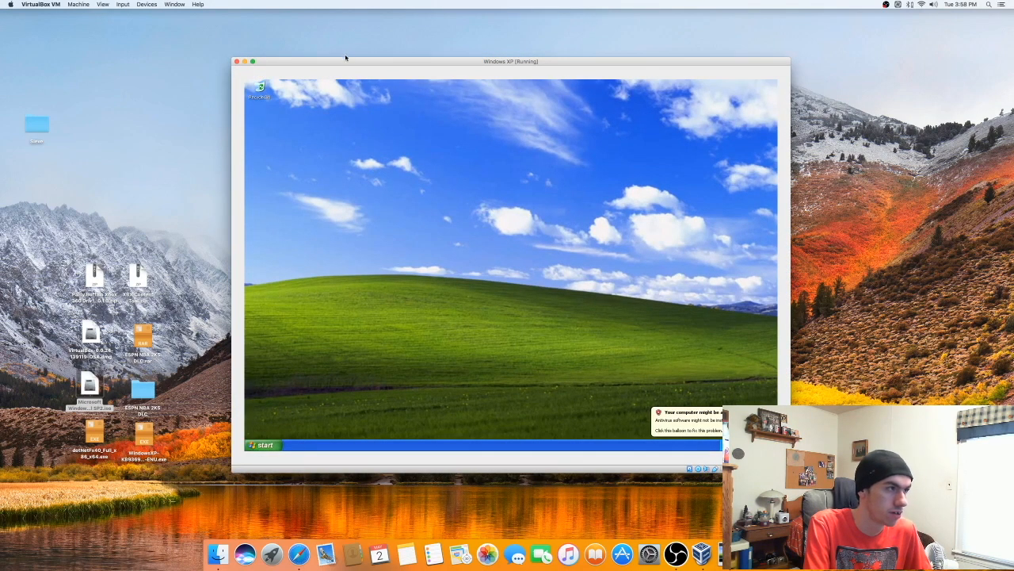
left_click_drag(347, 61, 342, 62)
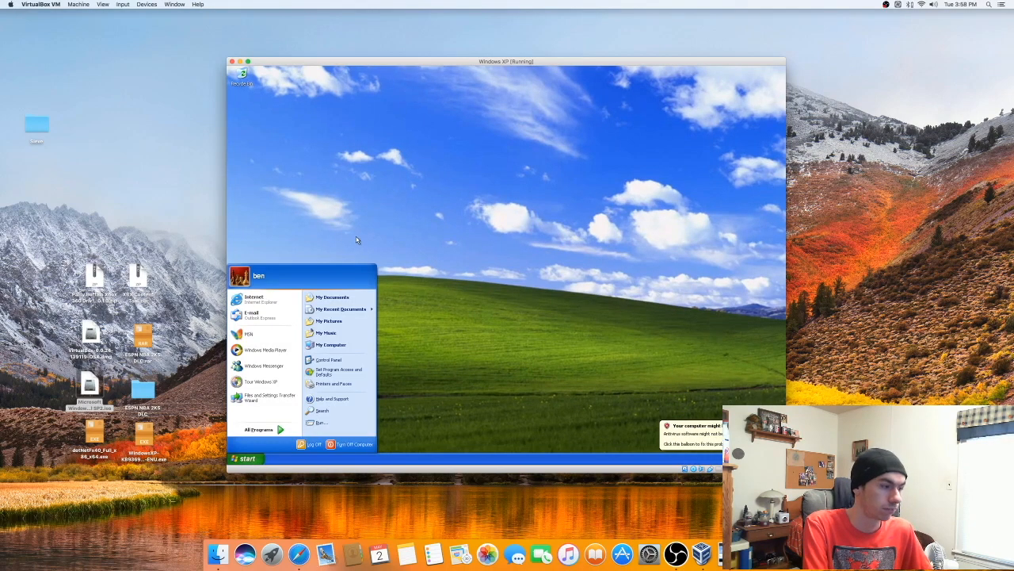
Open My Computer in Windows XP and close the security risk notification
left_click(447, 227)
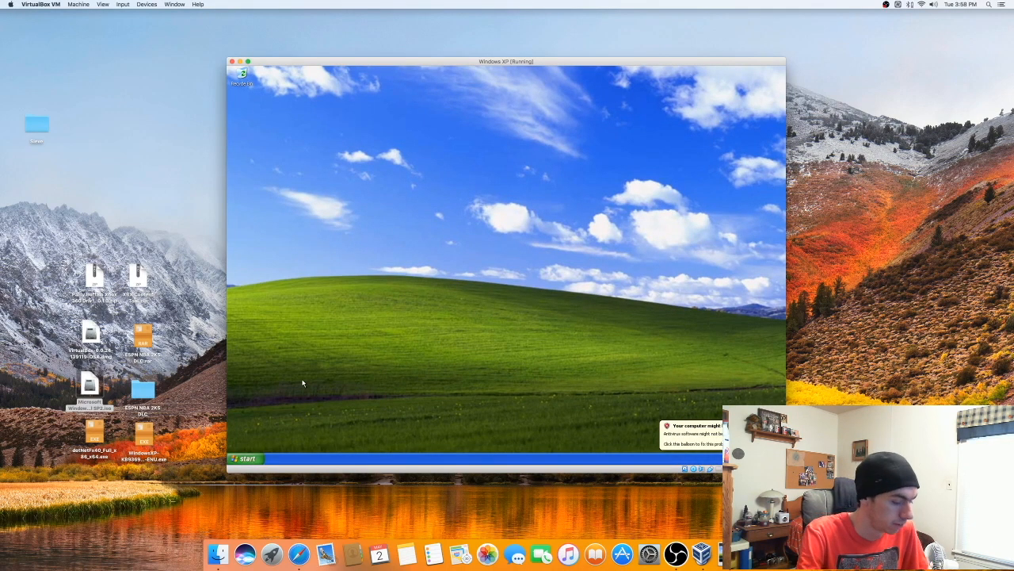
key("super")
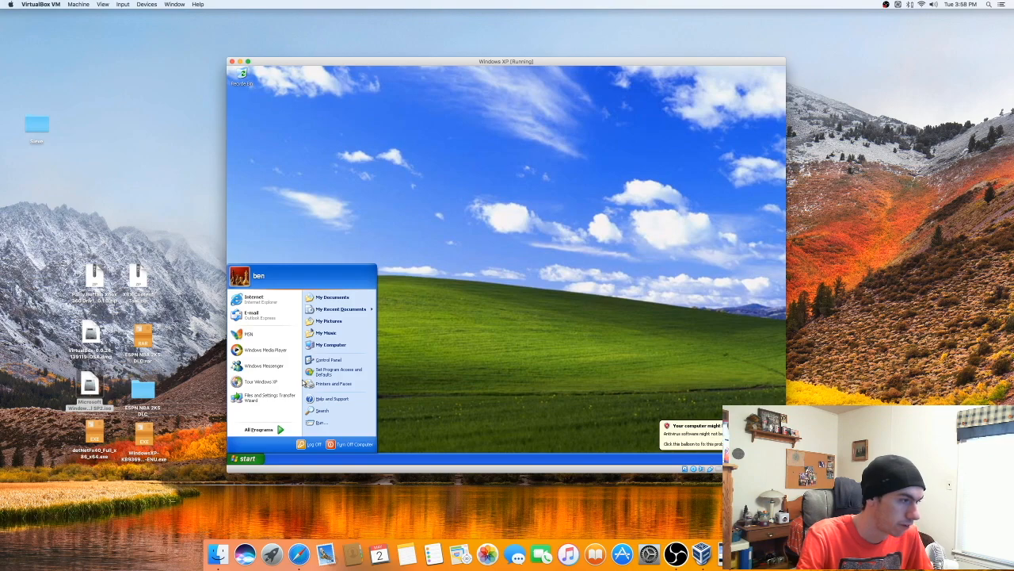
left_click(325, 347)
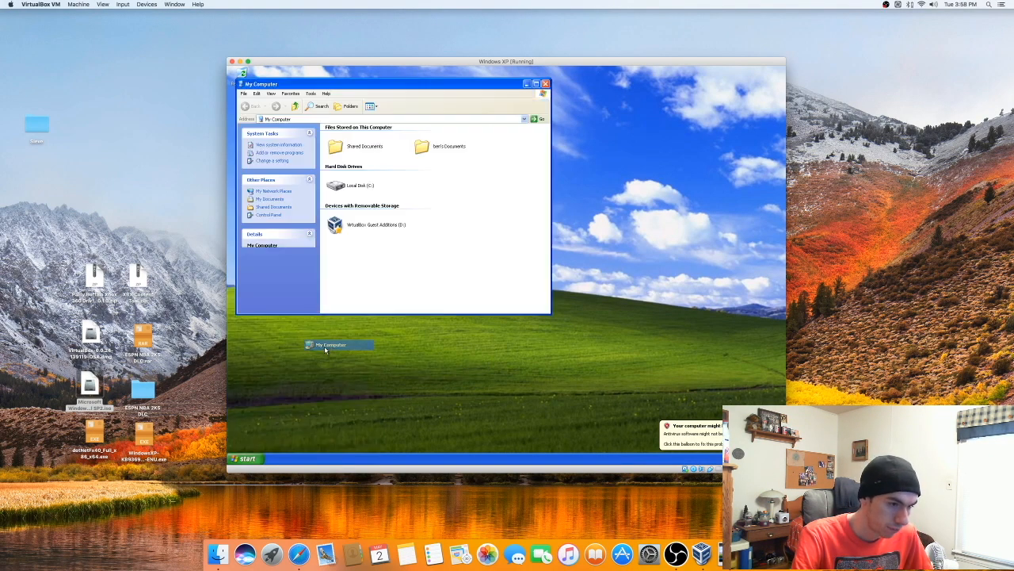
left_click(752, 425)
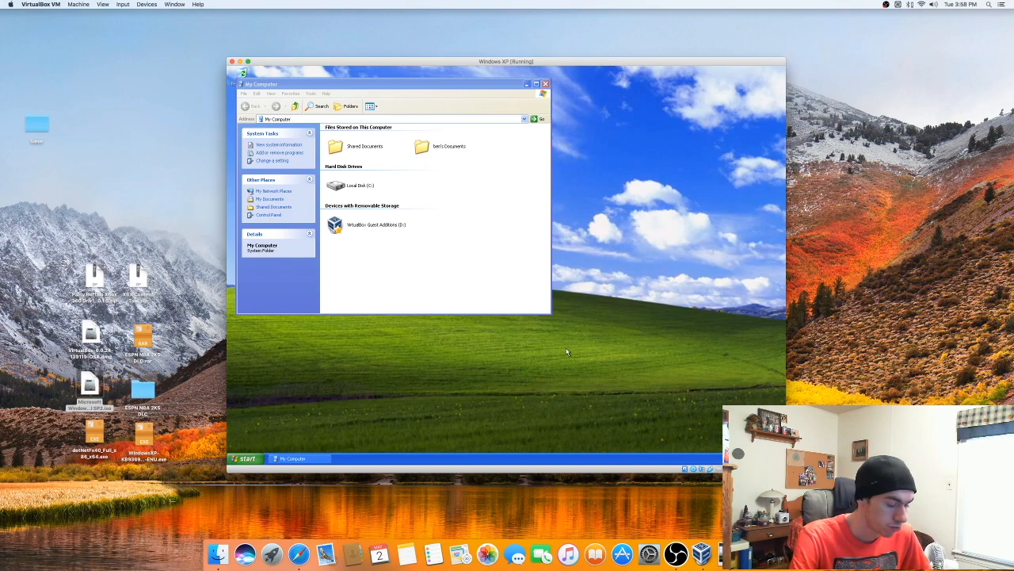
Move the My Computer window to the middle of the Windows XP desktop
key("super")
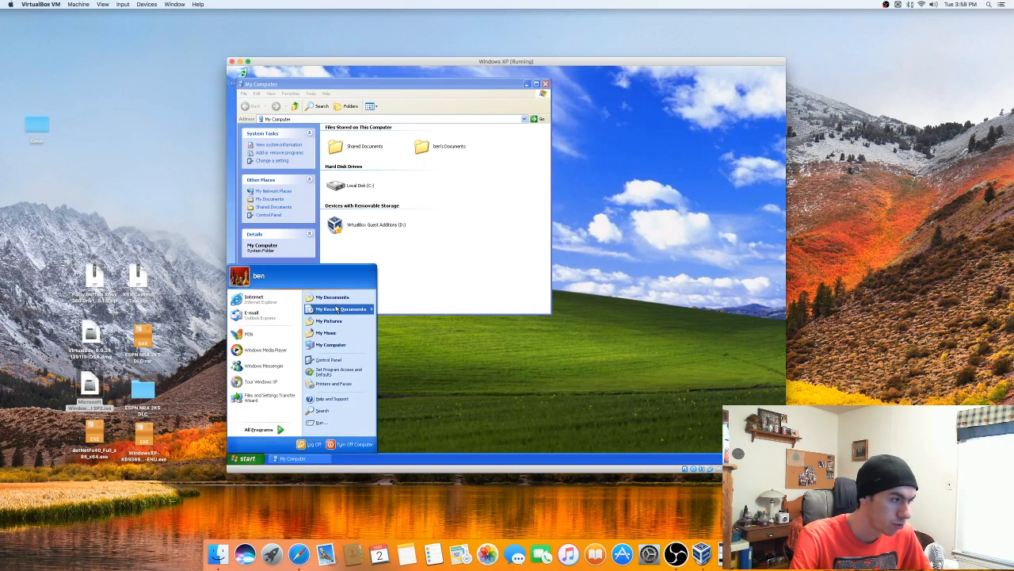
left_click(410, 285)
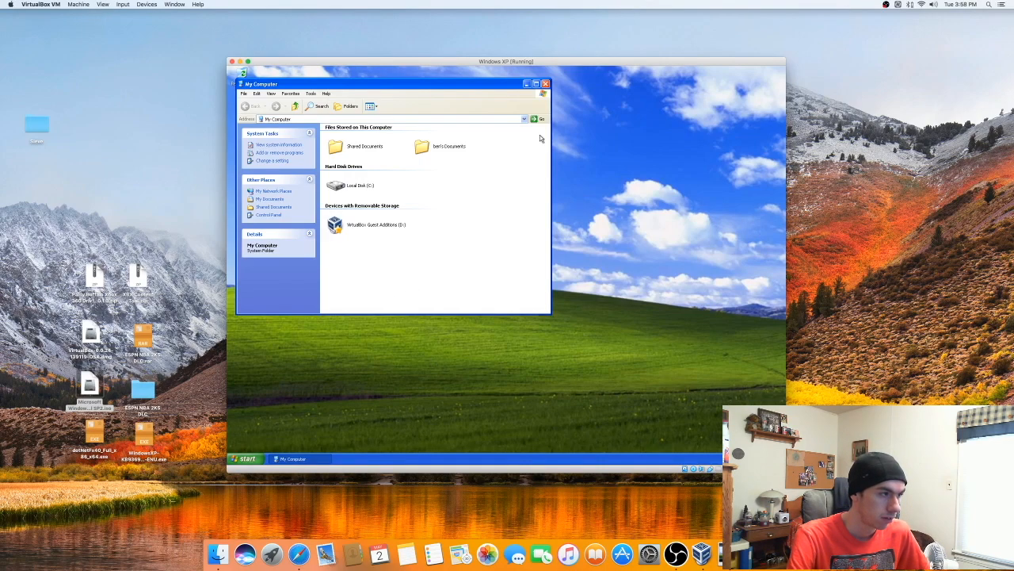
left_click_drag(498, 88, 594, 139)
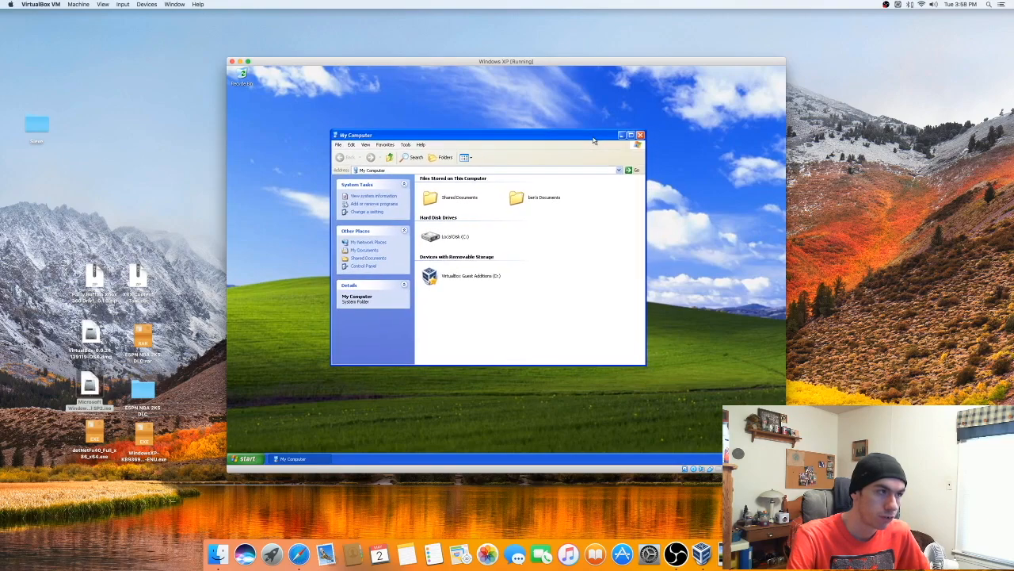
Close My Computer and turn off Windows XP so the virtual machine powers down
left_click(640, 135)
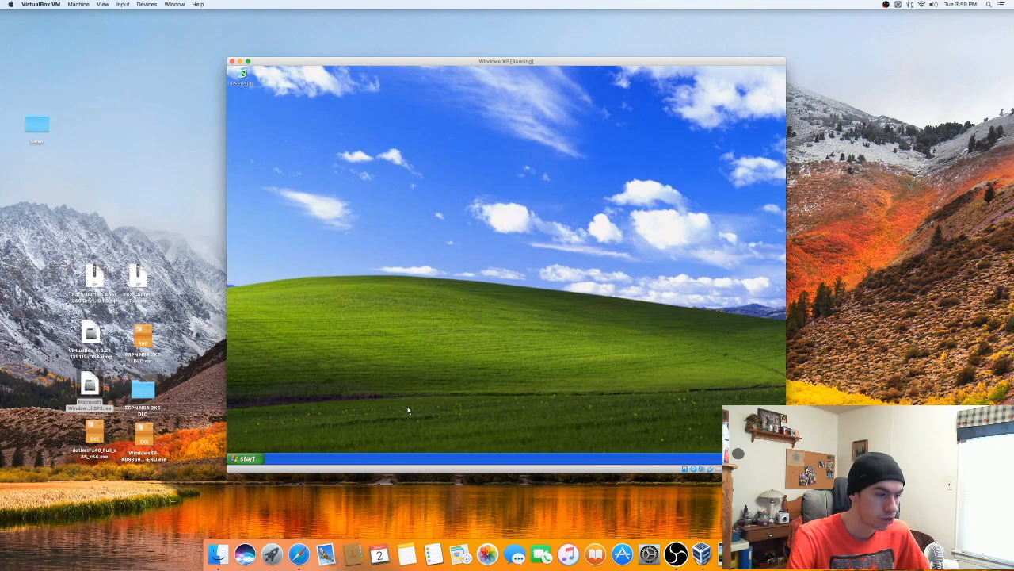
left_click(242, 458)
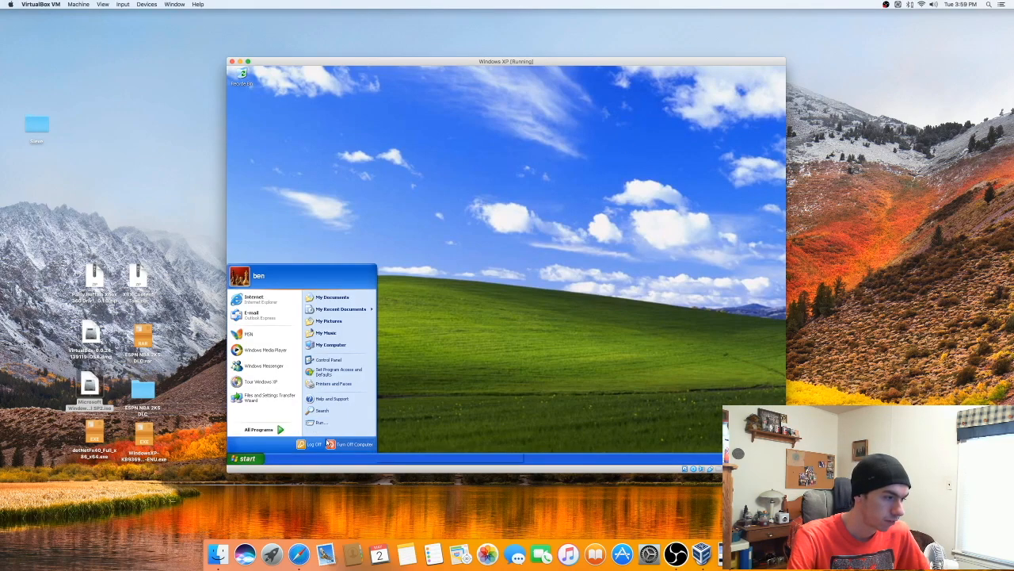
left_click(331, 445)
left_click(504, 210)
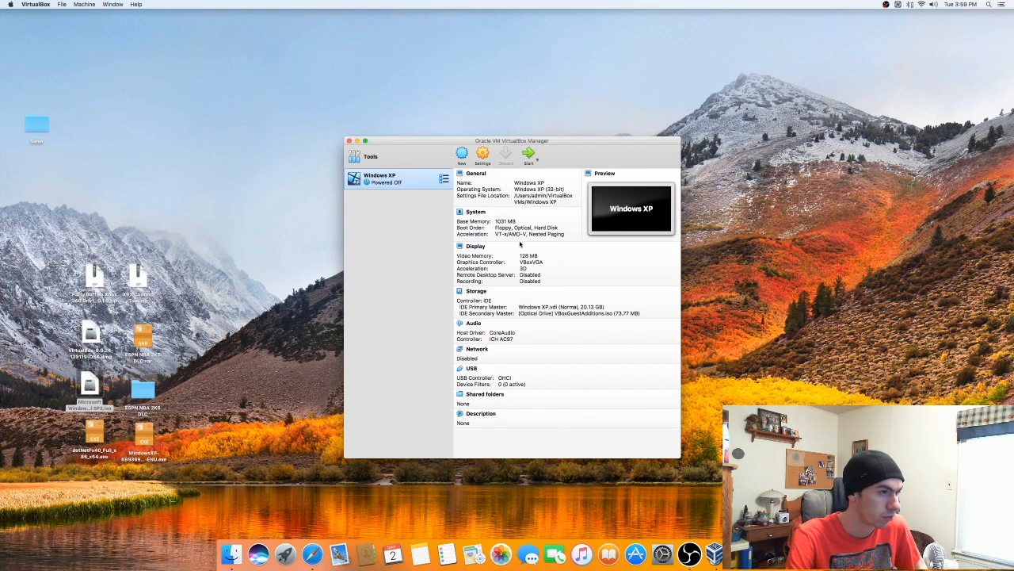
left_click(482, 158)
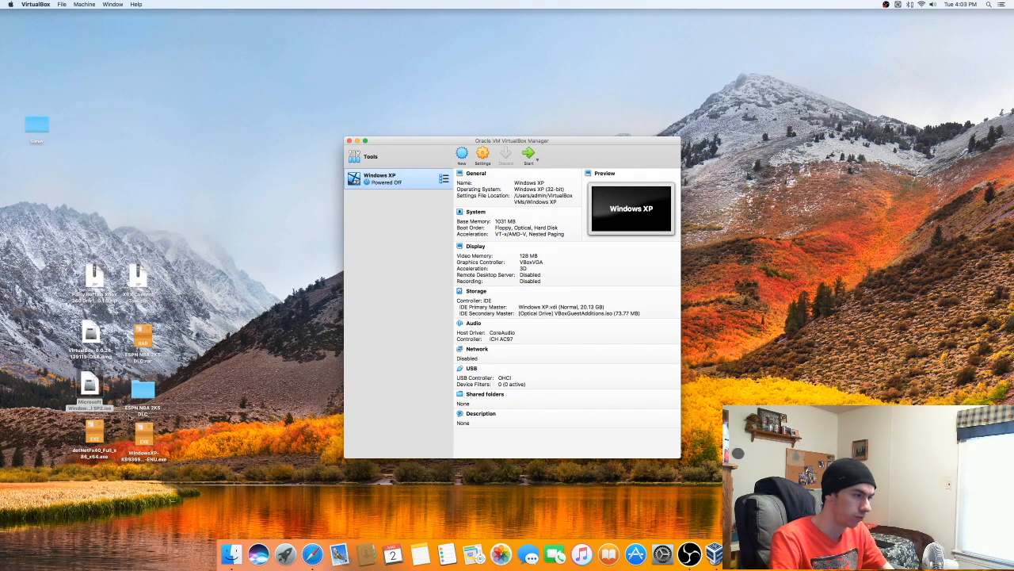
Create a new folder on the Mac desktop and place it beside the existing file icons
right_click(188, 389)
left_click(195, 391)
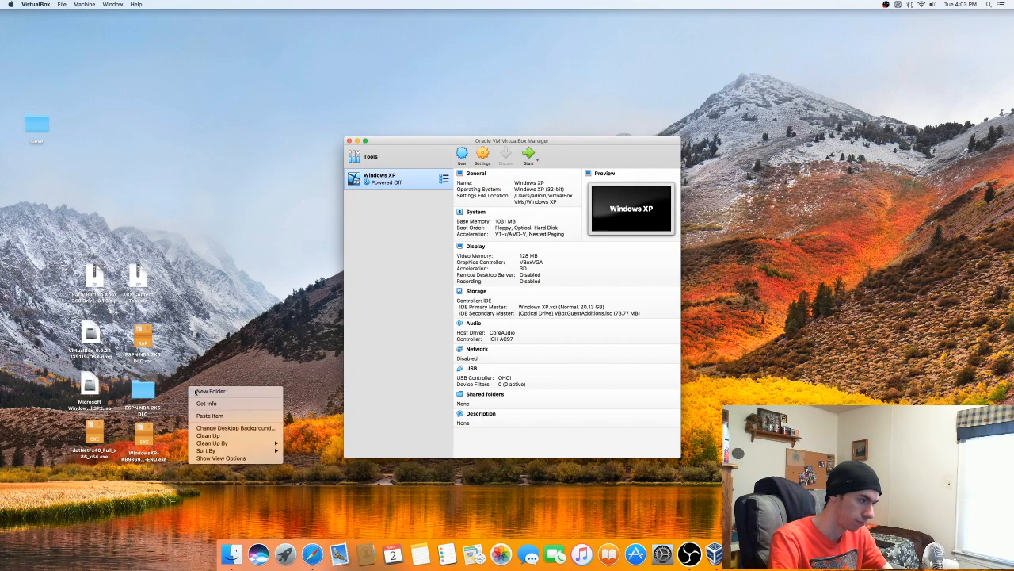
left_click_drag(195, 391, 202, 342)
Preview the ESPN NBA 2K5 DLC folder and move it into the untitled folder on the Mac desktop
left_click(146, 394)
key("space")
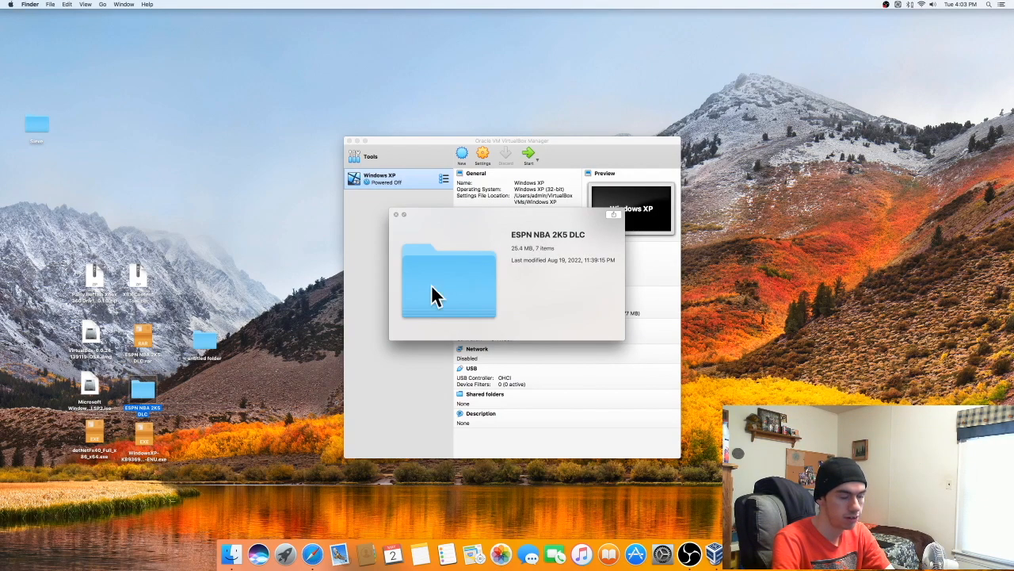
key("space")
left_click_drag(144, 390, 171, 393)
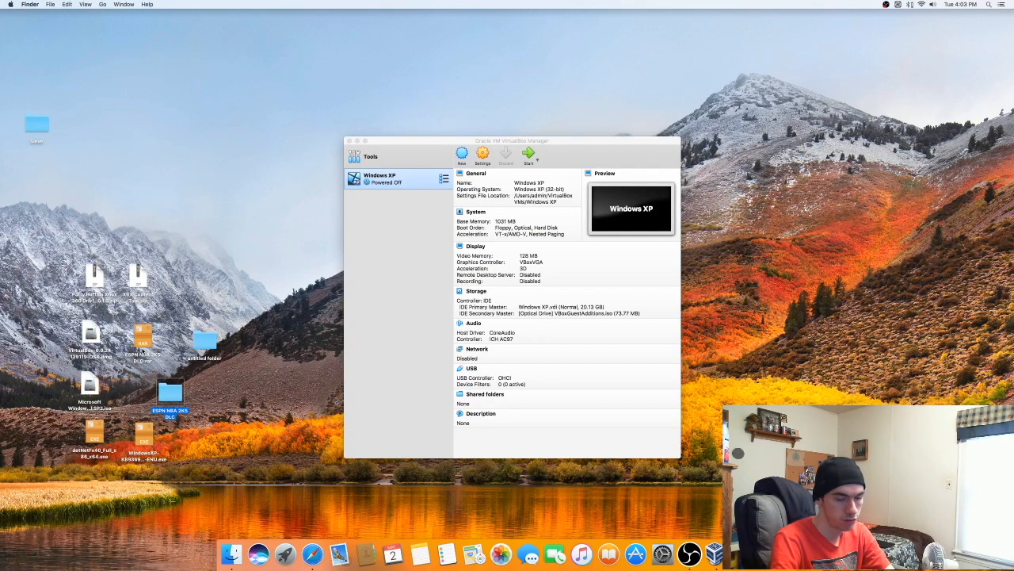
left_click_drag(168, 392, 205, 341)
left_click(197, 411)
Preview the Windows XP SP3 and dotNetFx40 installers, gather them and the two zip archives in the untitled folder, and open it
left_click(143, 441)
key("space")
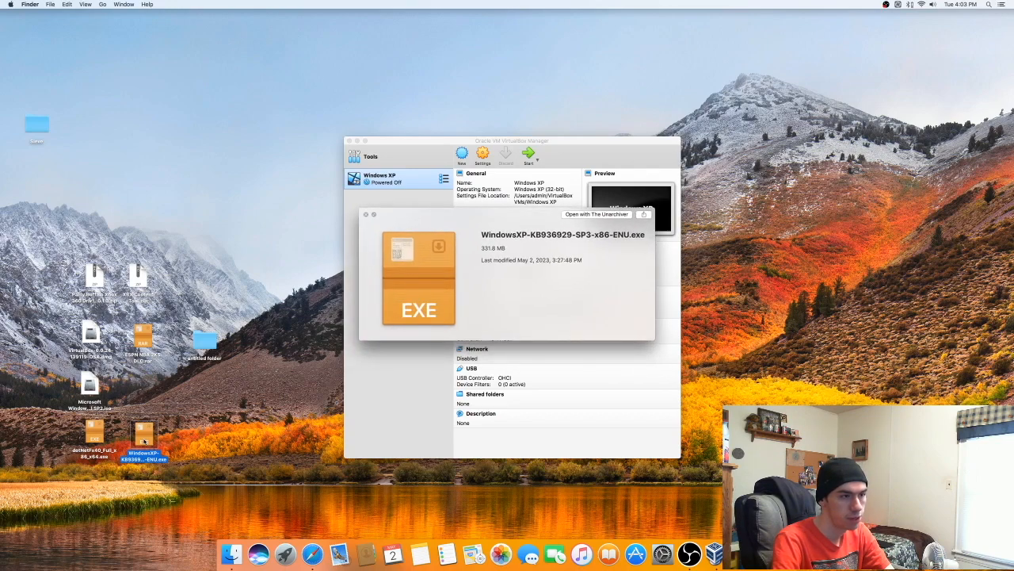
key("Left")
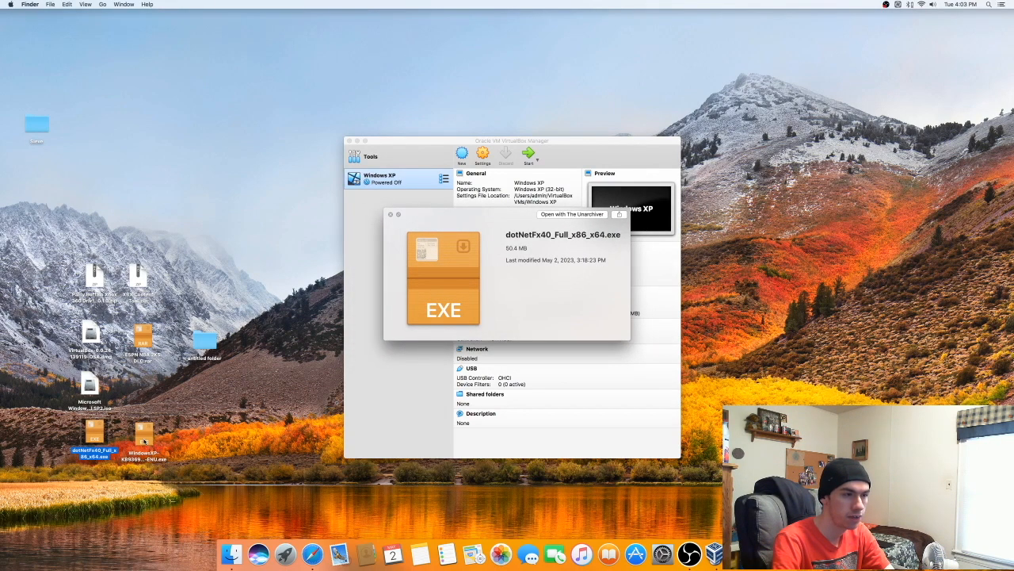
key("space")
left_click_drag(159, 470, 197, 363)
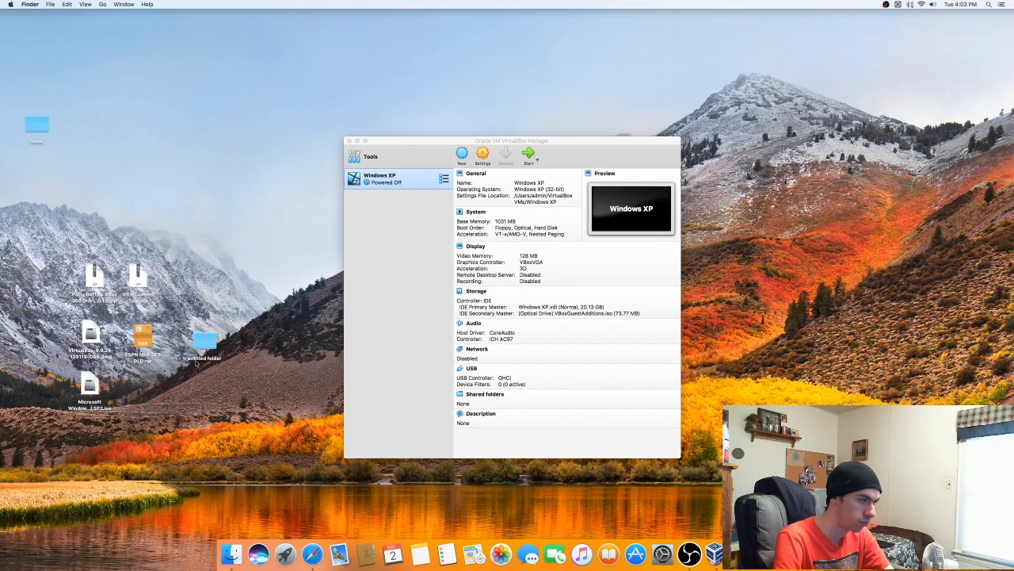
mouse_move(178, 295)
left_mouse_down()
mouse_move(90, 279)
mouse_move(228, 305)
mouse_move(204, 340)
mouse_move(188, 297)
left_mouse_up()
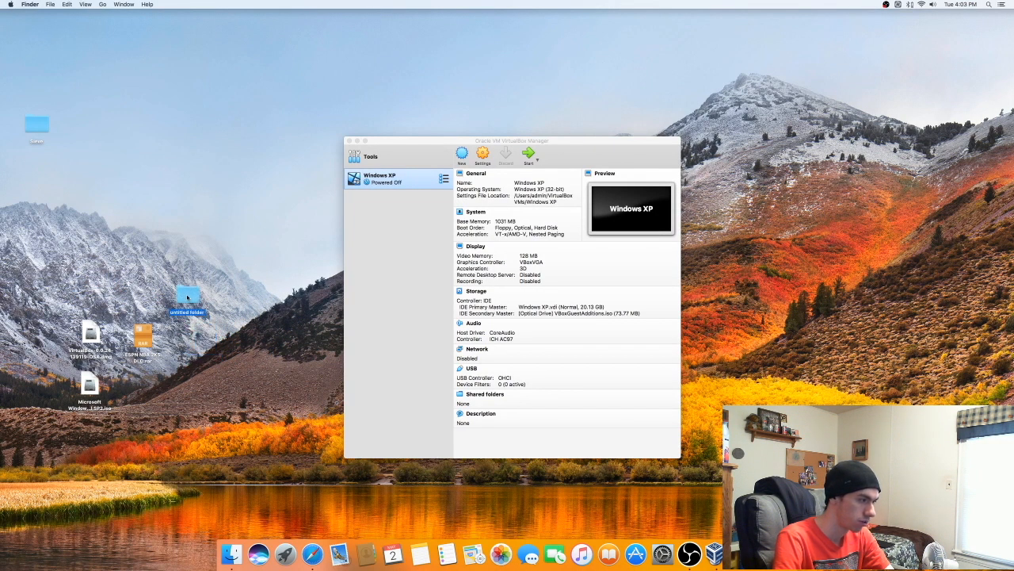
double_click(188, 297)
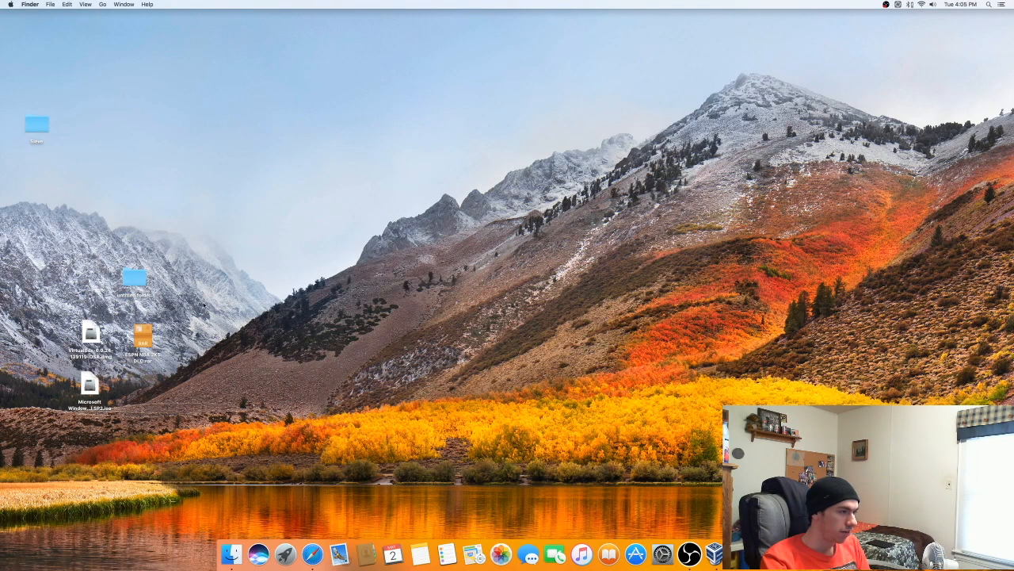
Switch to VirtualBox and add the Mac desktop's untitled folder as a new shared folder in the Windows XP machine's settings
left_click(714, 552)
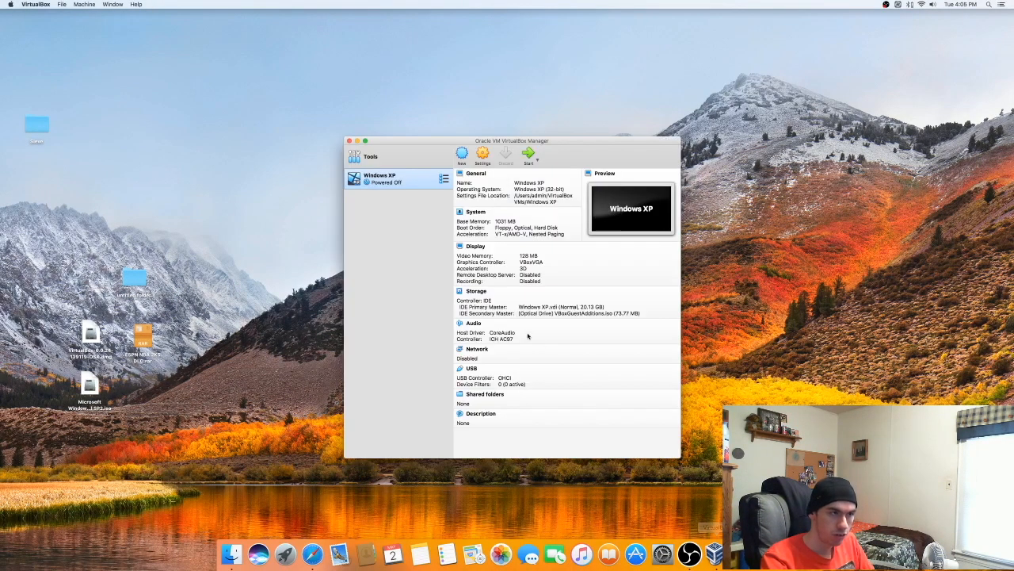
left_click(483, 156)
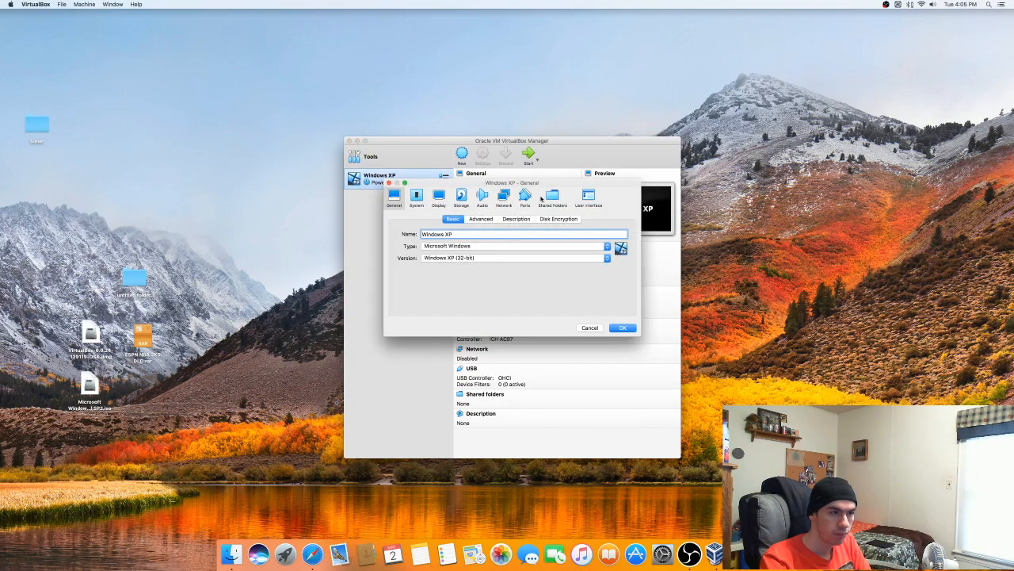
left_click(554, 198)
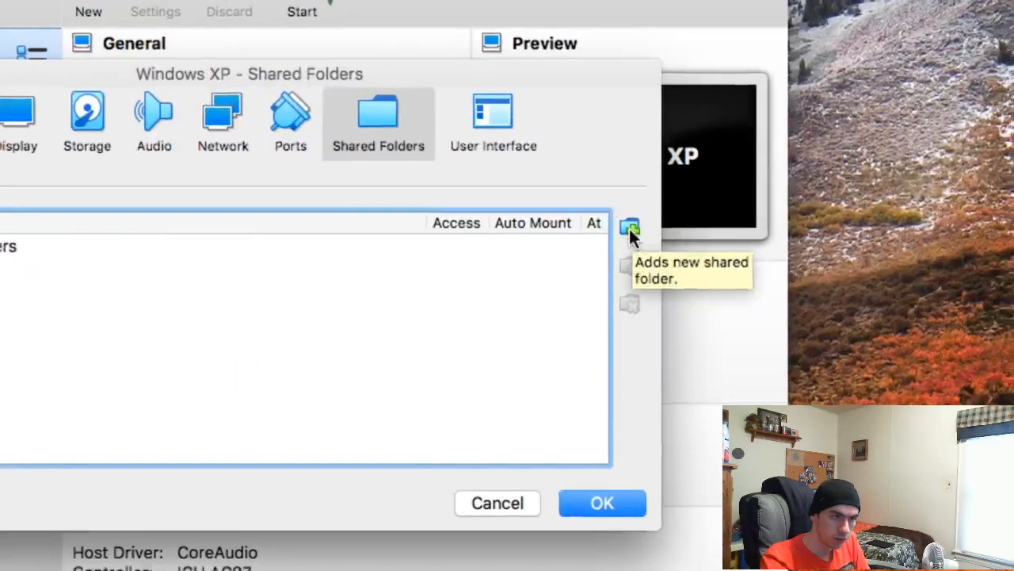
left_click(629, 230)
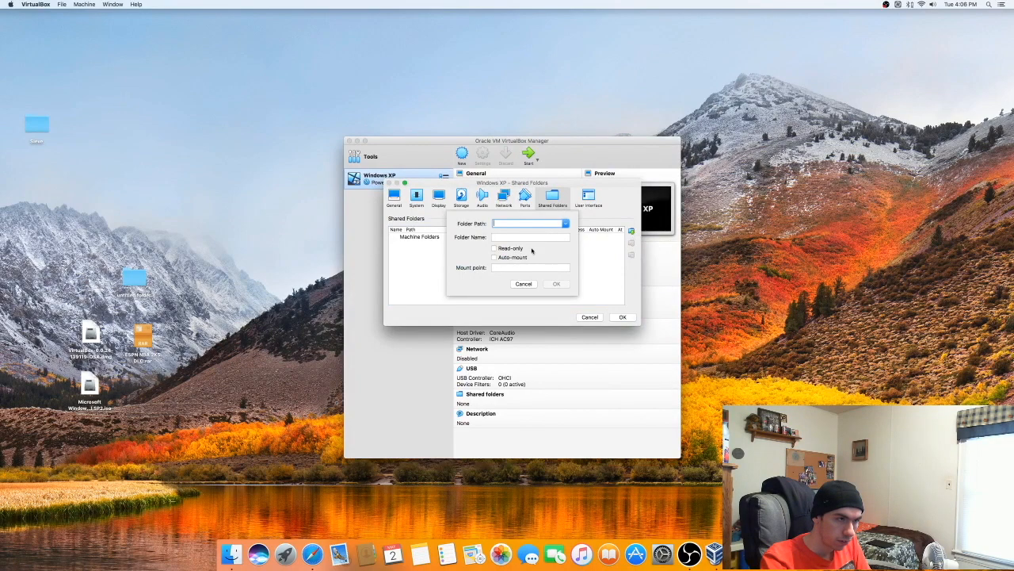
left_click(565, 225)
left_click(558, 235)
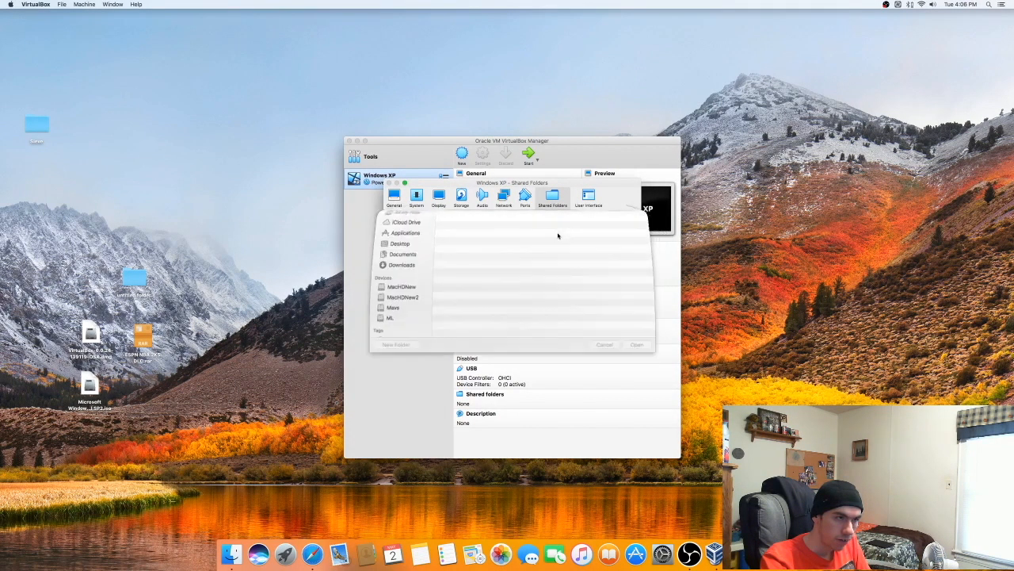
left_click(398, 271)
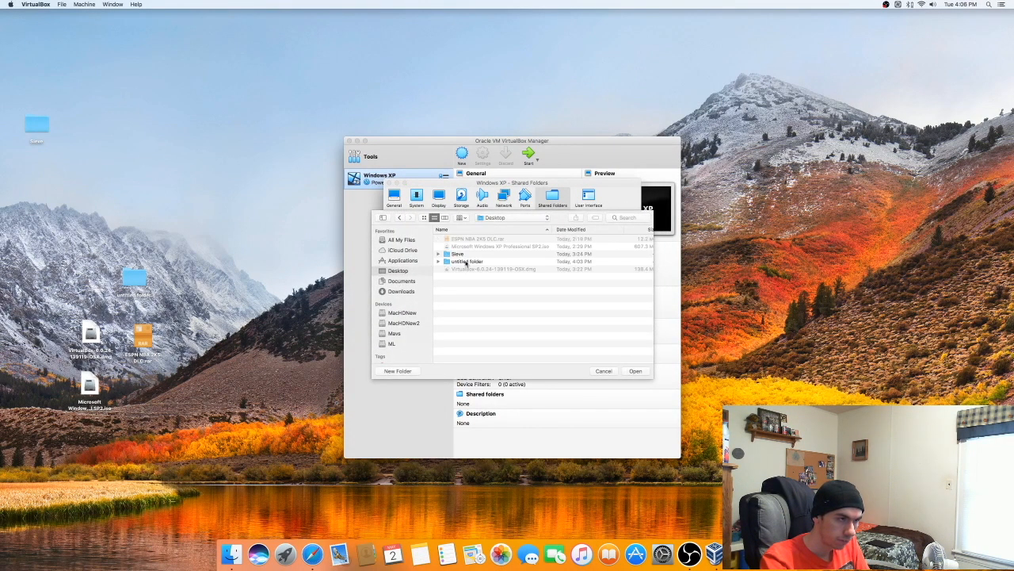
left_click(469, 261)
left_click(637, 372)
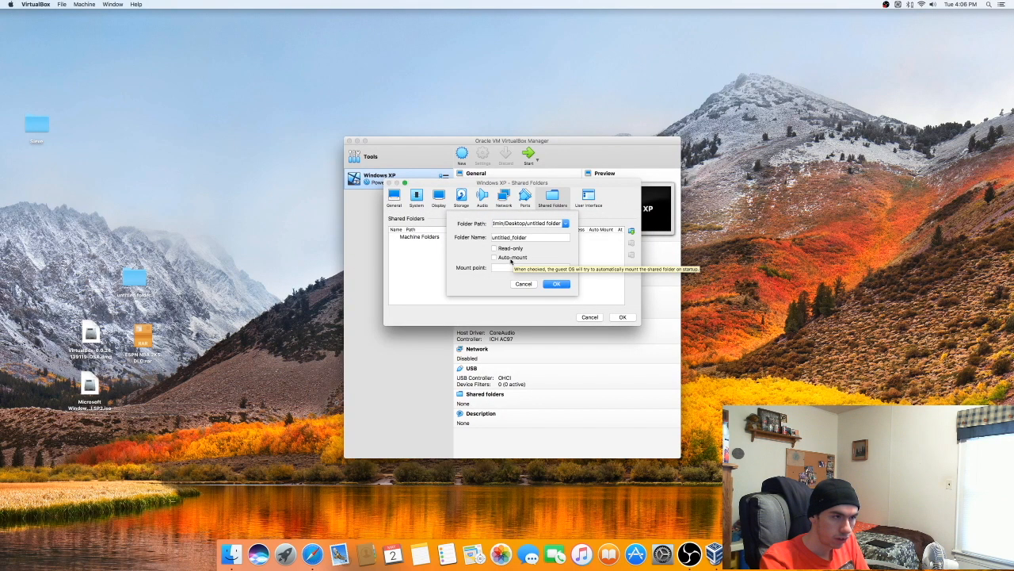
Enable Auto-mount for the shared folder and save the virtual machine's settings
left_click(511, 258)
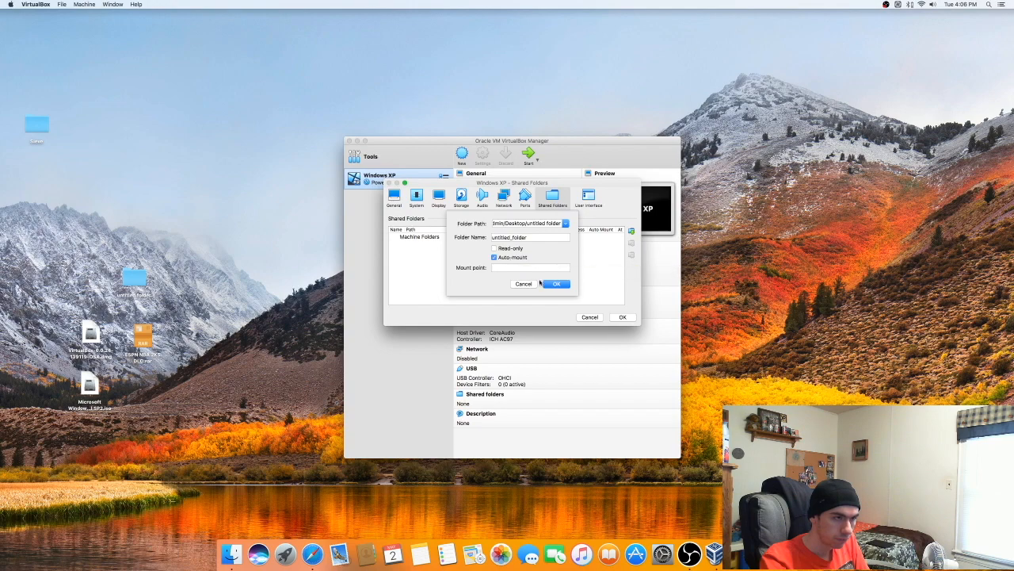
left_click(558, 283)
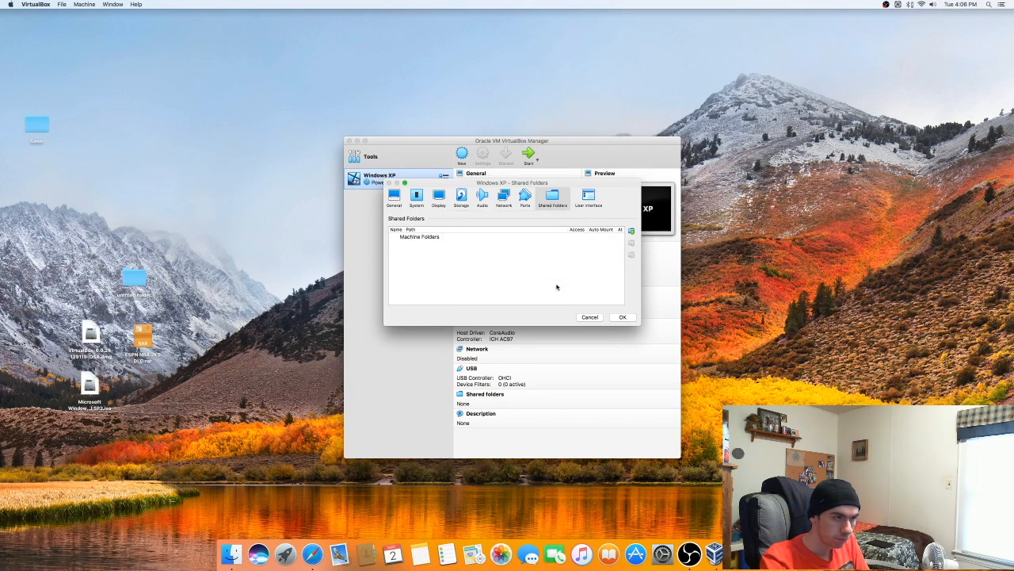
left_click(624, 318)
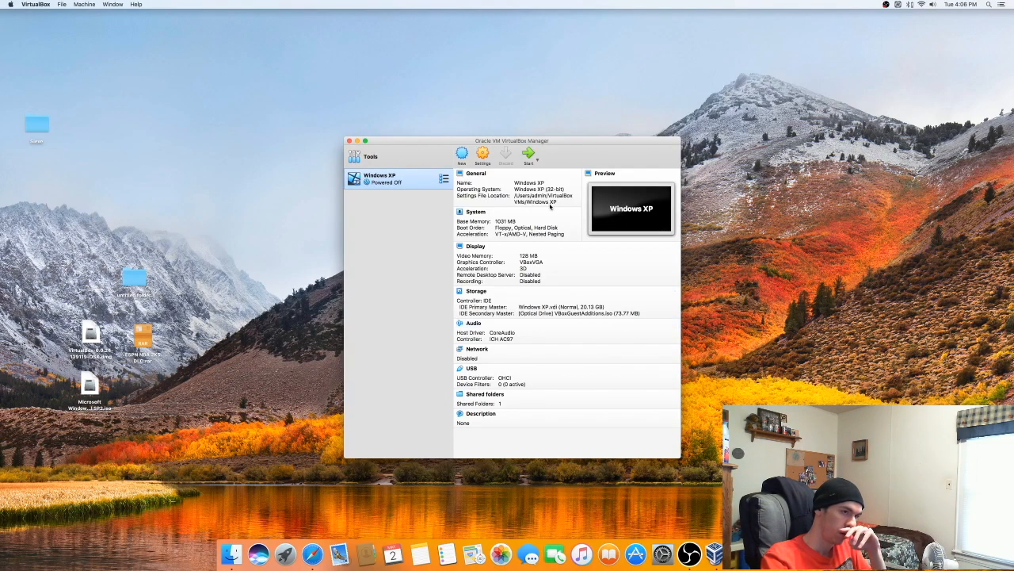
Start the Windows XP virtual machine and switch its window to full-screen mode
left_click(528, 155)
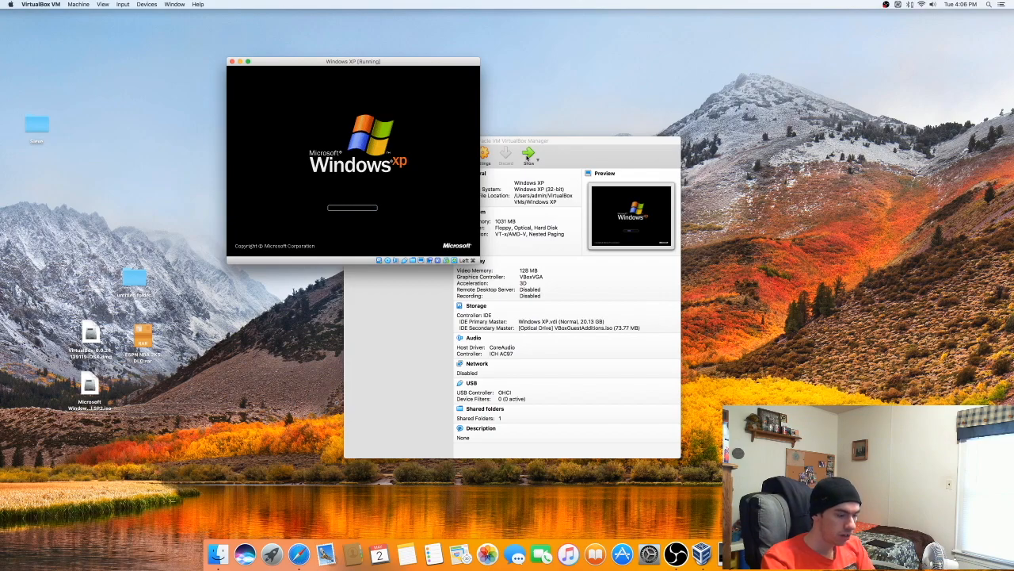
key("super+f")
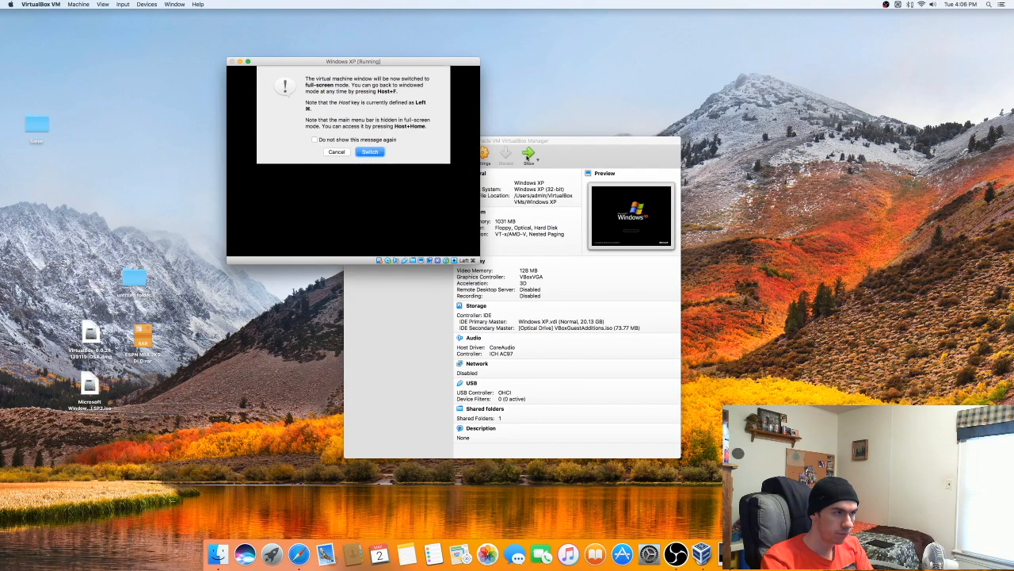
key("Escape")
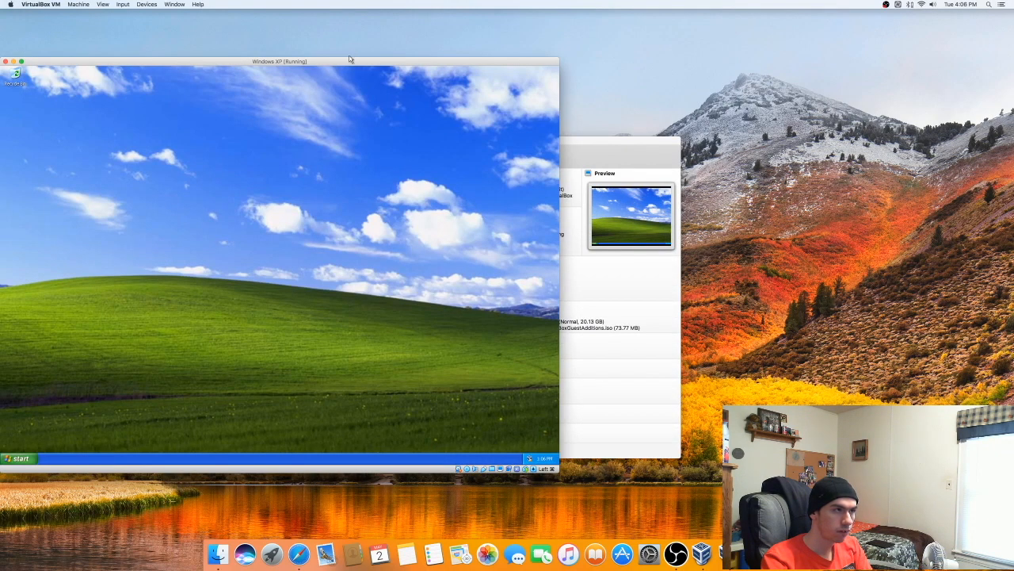
key("super+f")
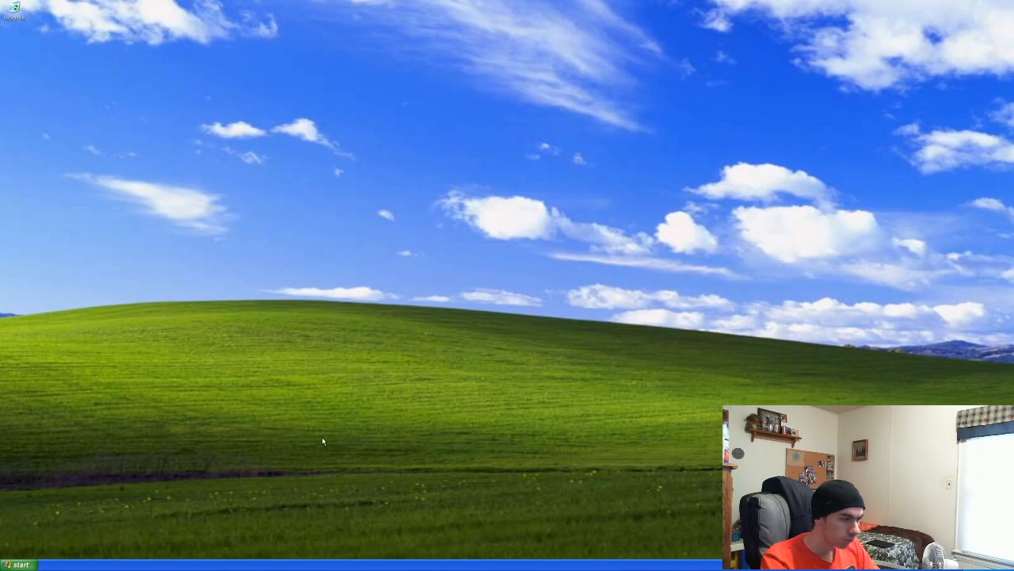
Open My Computer in Windows XP, centre its window, and eject the VirtualBox Guest Additions disc from drive D
left_click(26, 564)
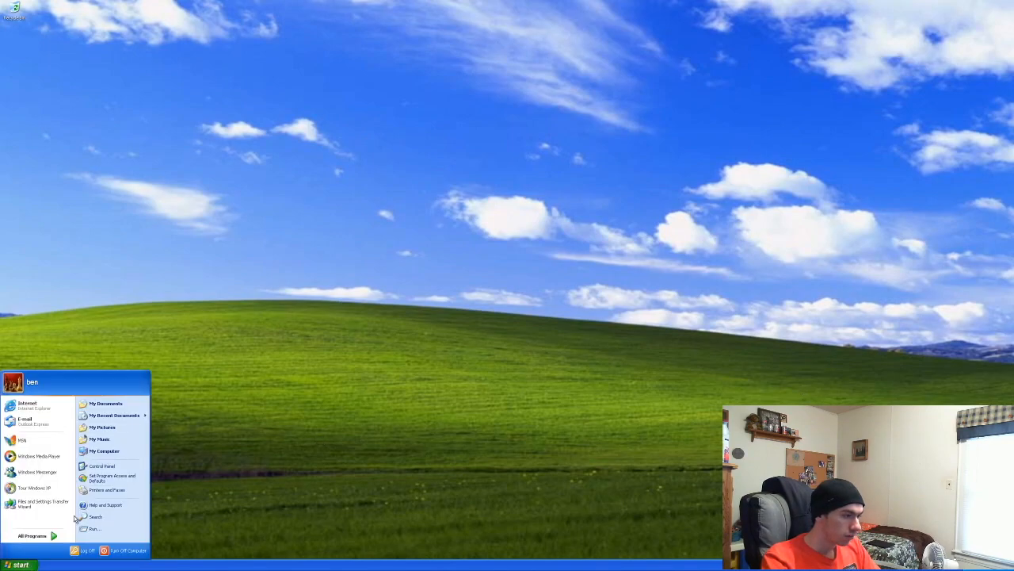
left_click(103, 452)
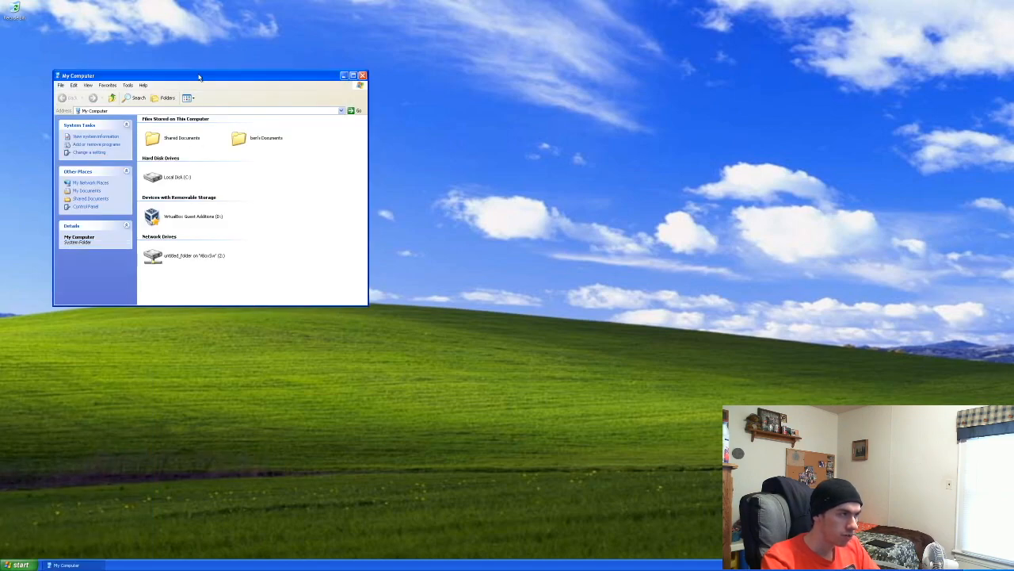
left_click_drag(198, 76, 452, 204)
right_click(433, 347)
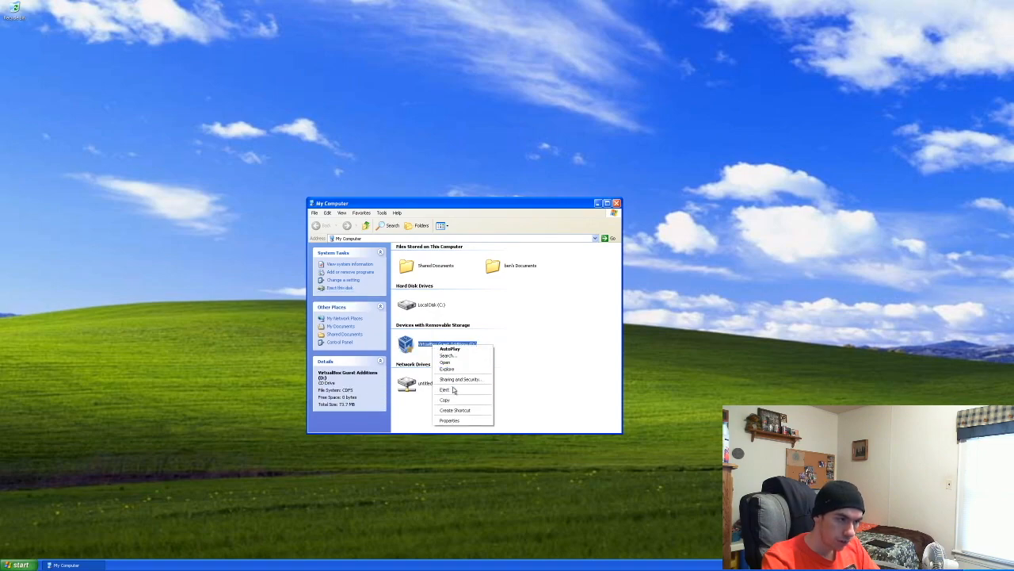
left_click(508, 385)
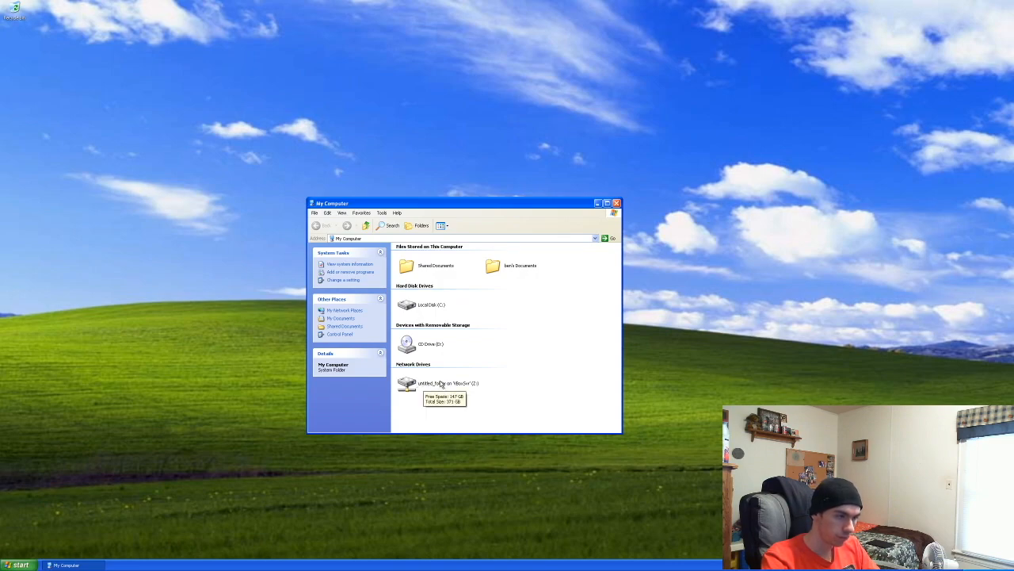
Copy everything in the untitled_folder network drive (Z:) to the Windows XP desktop and close the folder window
double_click(441, 383)
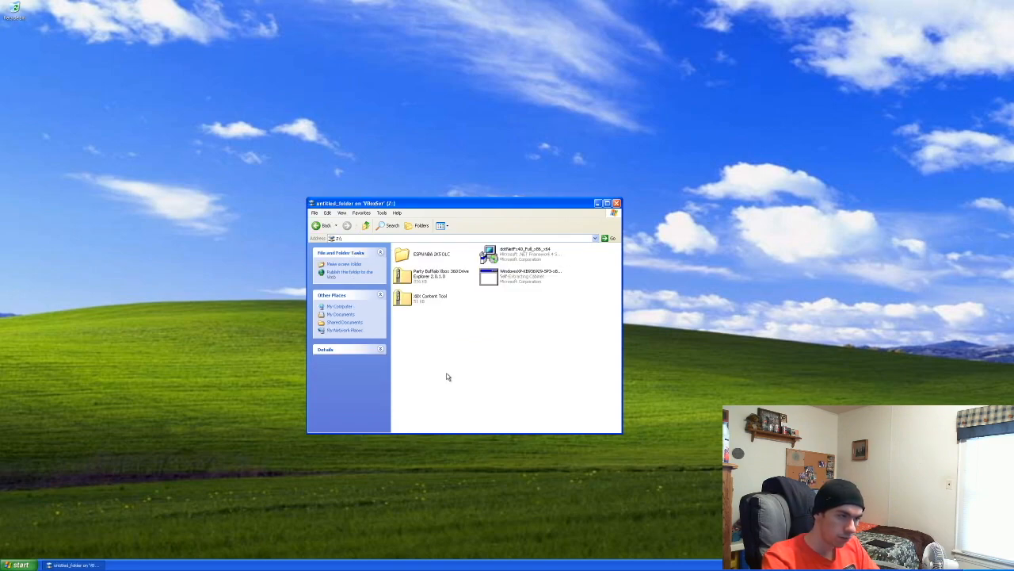
left_click_drag(529, 304, 167, 223)
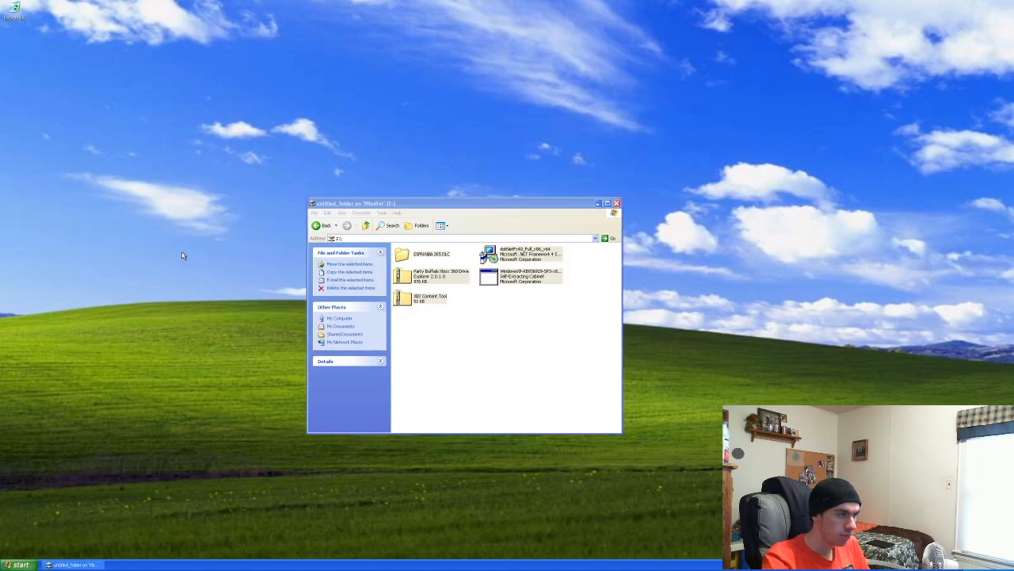
left_click(203, 292)
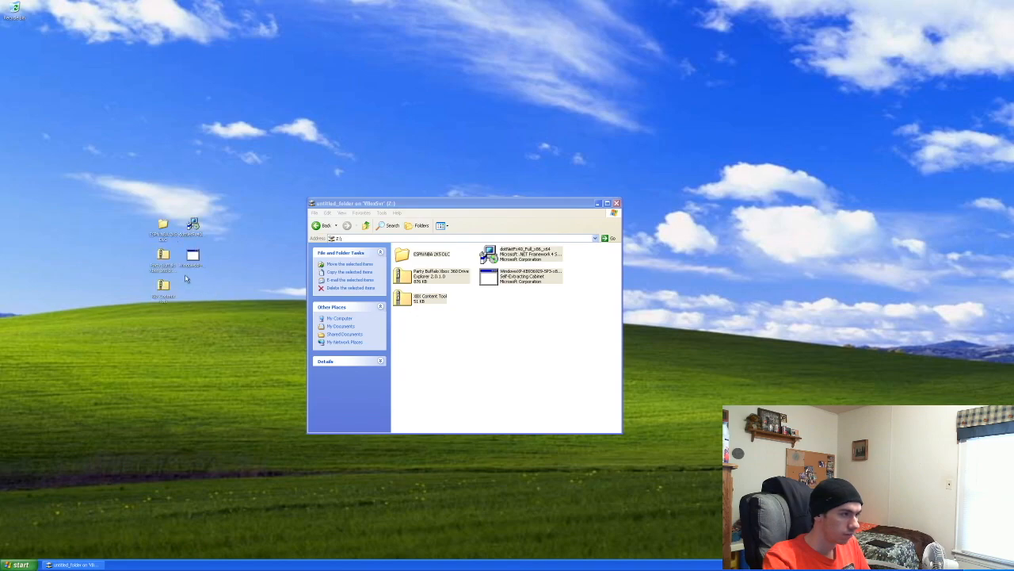
left_click(615, 204)
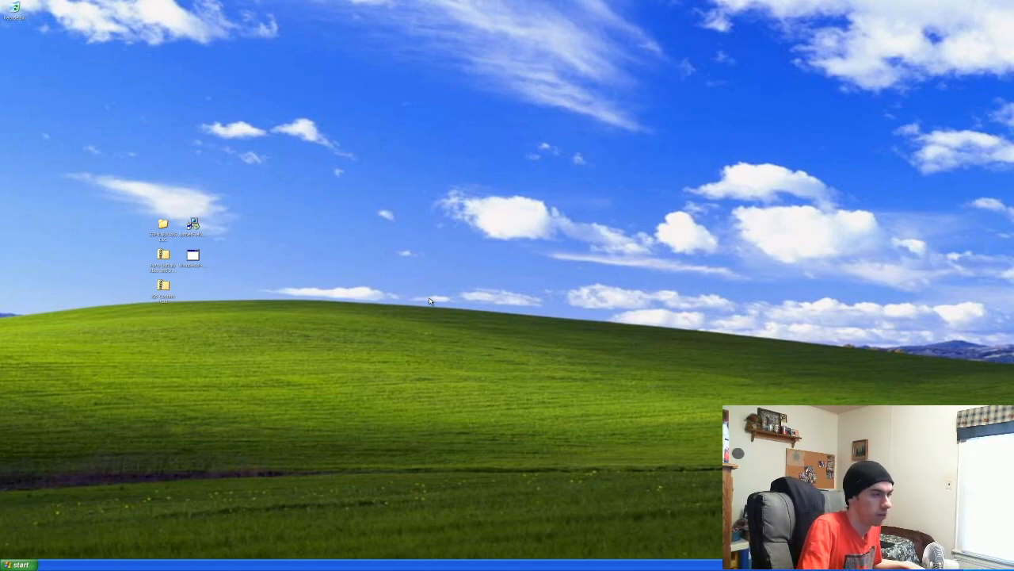
Install Windows XP Service Pack 3 from the desktop, keeping the default uninstall folder, and restart Windows when setup completes
double_click(194, 255)
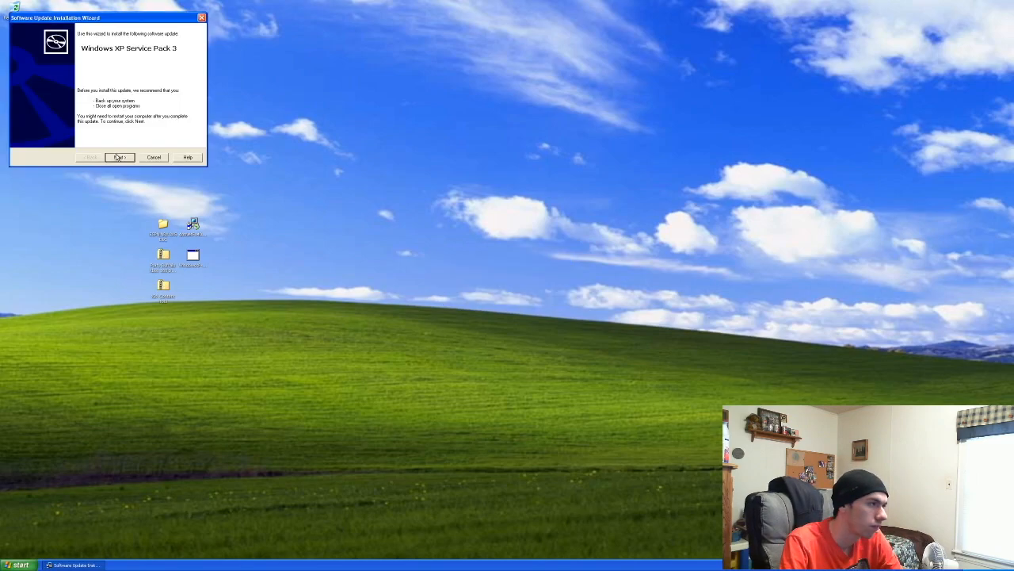
left_click(117, 157)
left_click(114, 134)
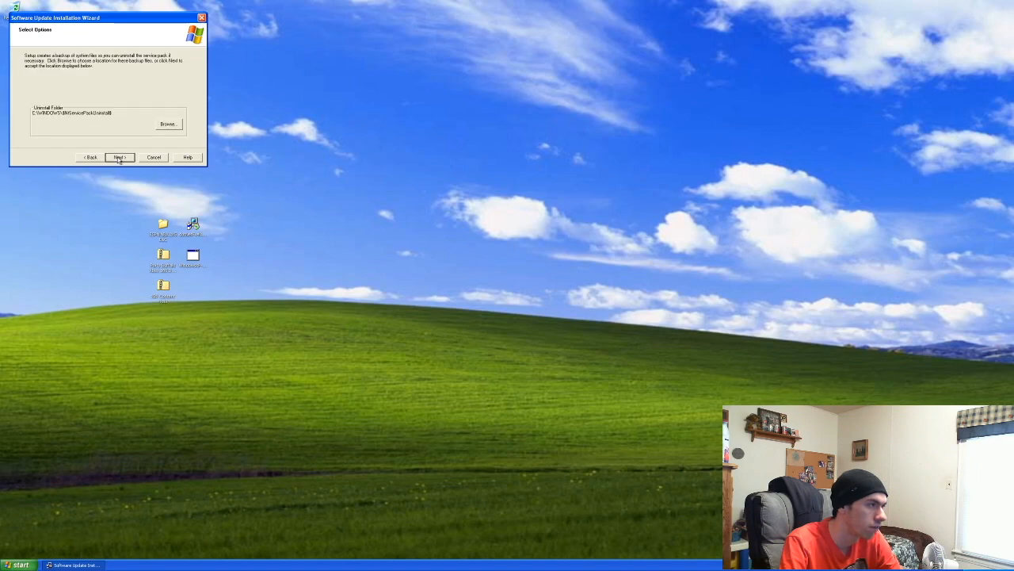
left_click(119, 157)
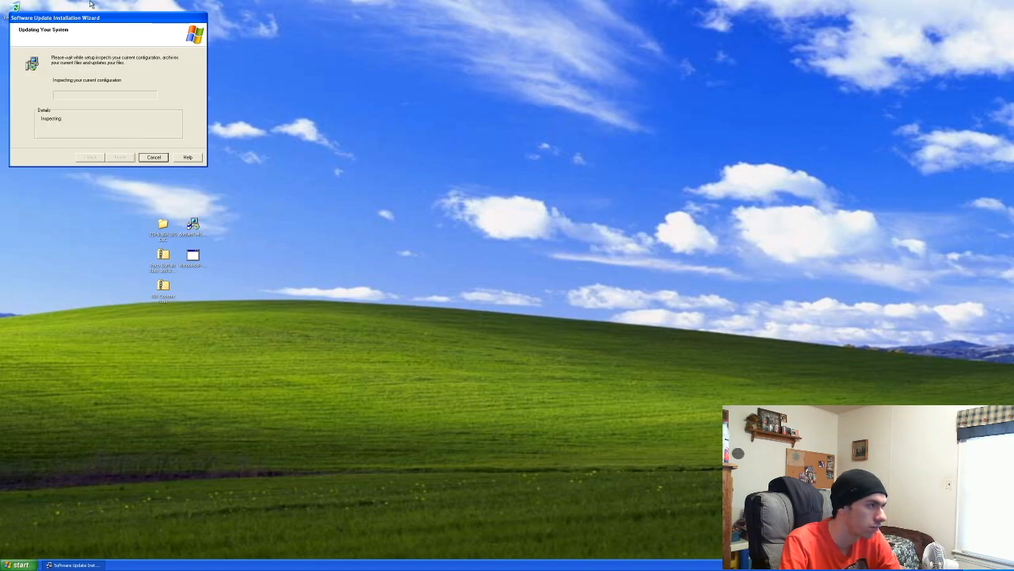
left_click_drag(90, 17, 453, 193)
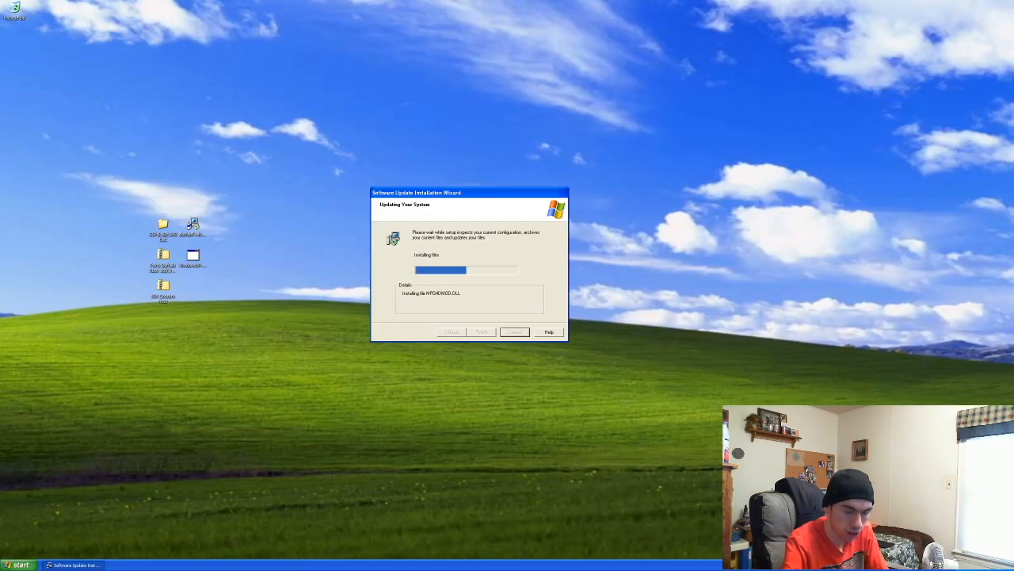
mouse_move(596, 559)
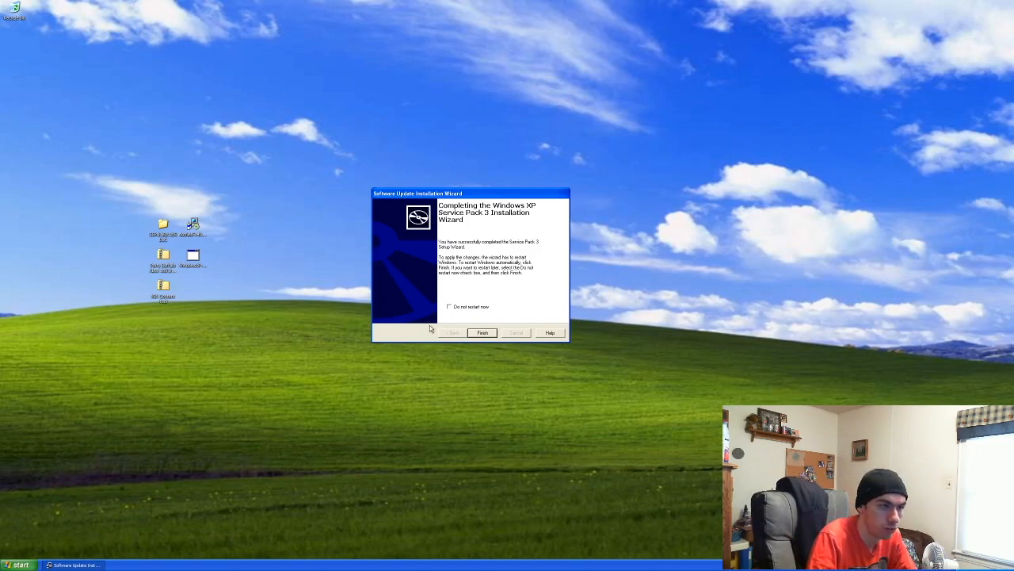
left_click(476, 334)
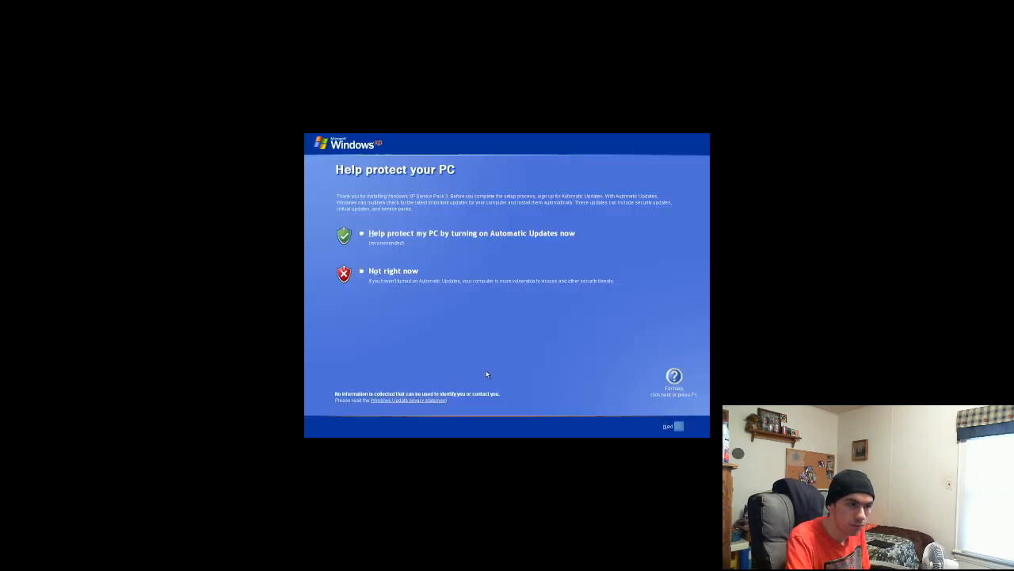
Decline Automatic Updates with Not right now, continue to the desktop, and lower the sound volume
left_click(361, 271)
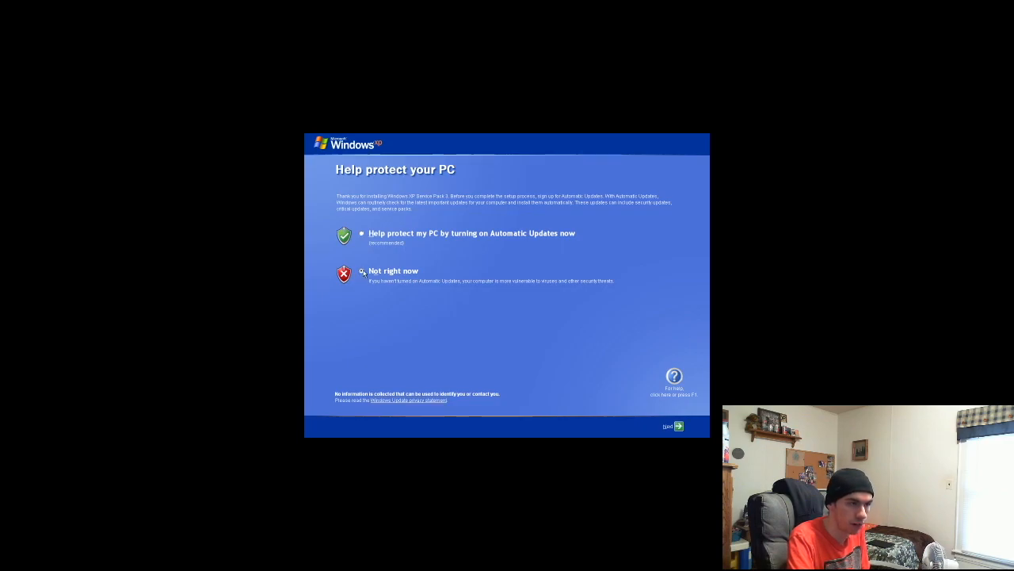
left_click(680, 428)
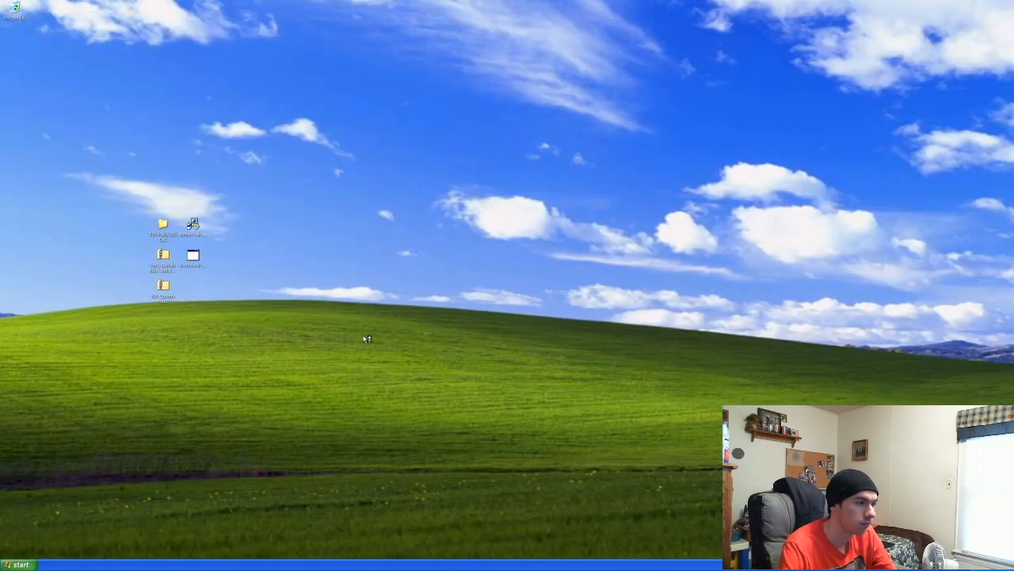
key("XF86AudioLowerVolume")
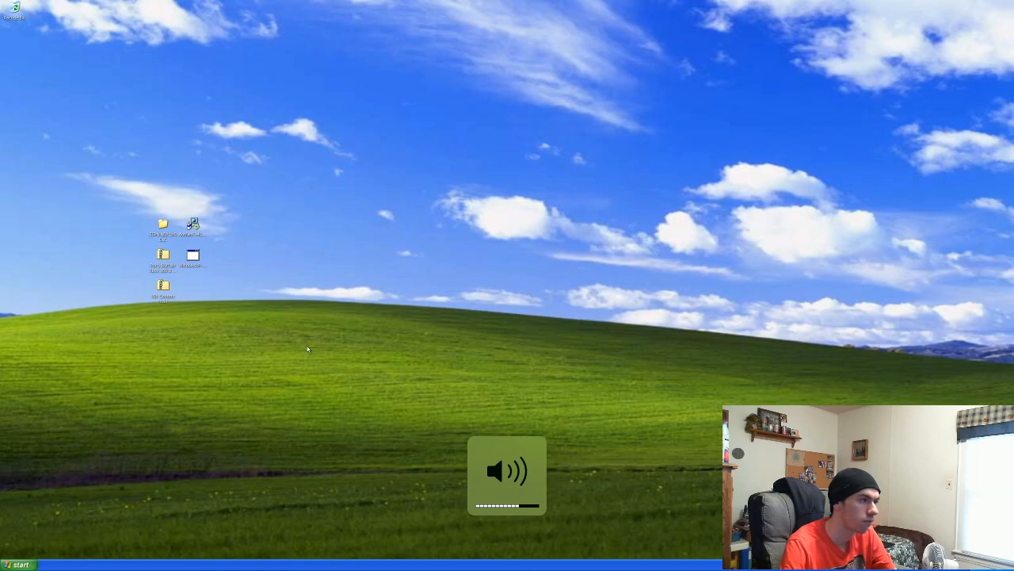
Run the Microsoft .NET Framework 4 installer from the desktop, accept the license terms, and complete the installation
double_click(192, 224)
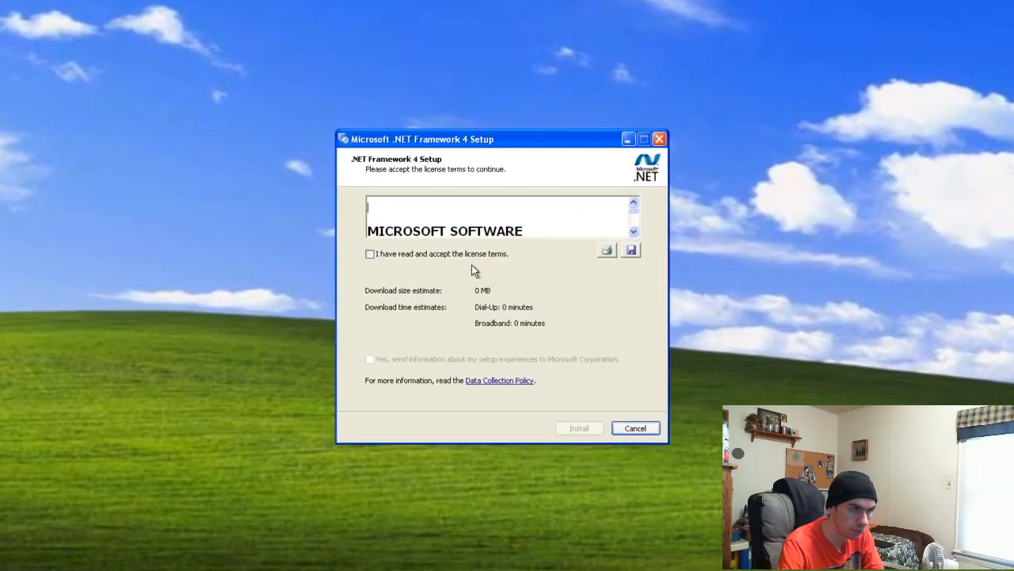
left_click(466, 255)
left_click(566, 424)
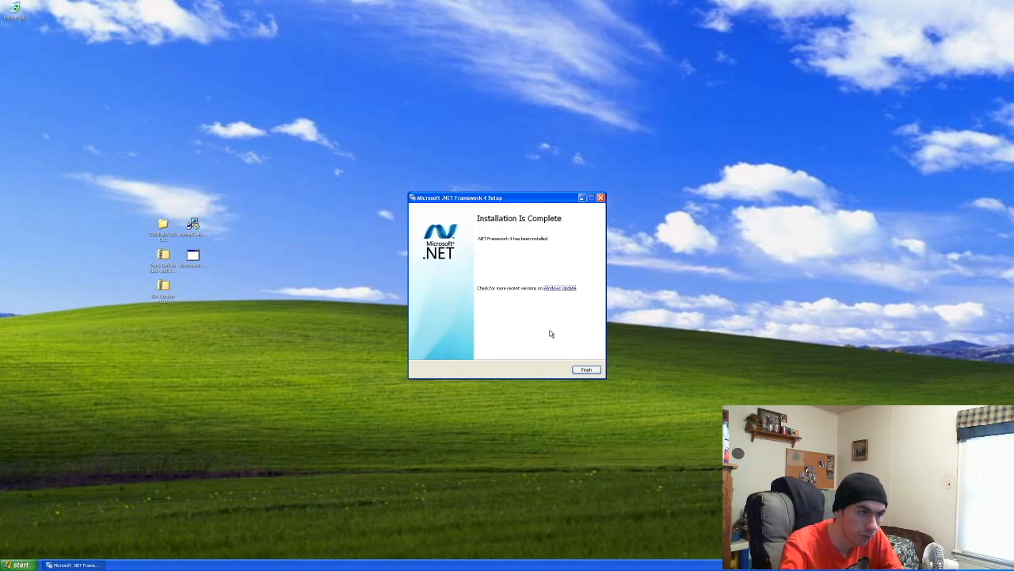
left_click(586, 370)
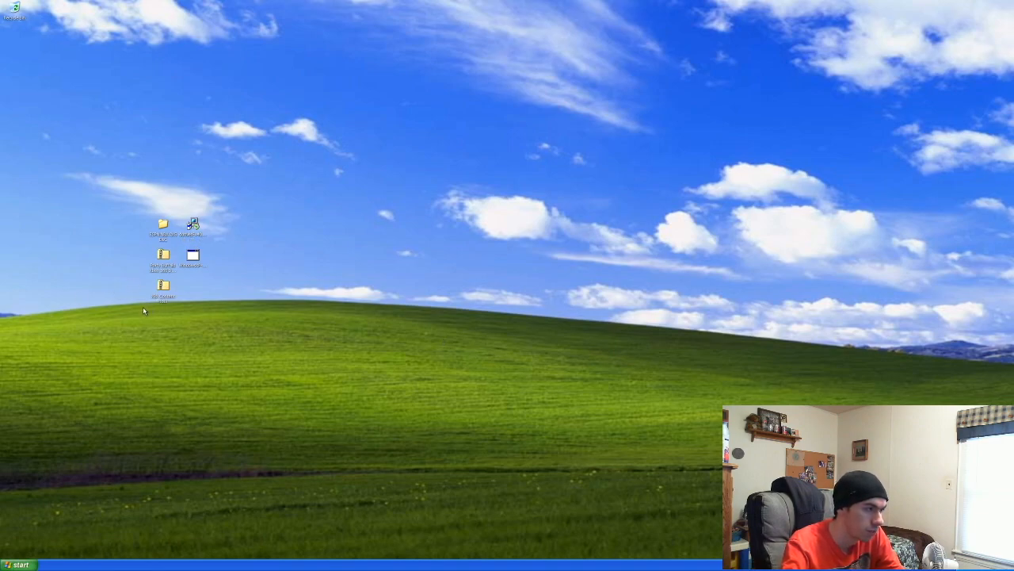
Extract Party Buffalo from the Party Buffalo Xbox 360 Drive Explorer 2.0.1.0 zip onto the desktop
double_click(162, 259)
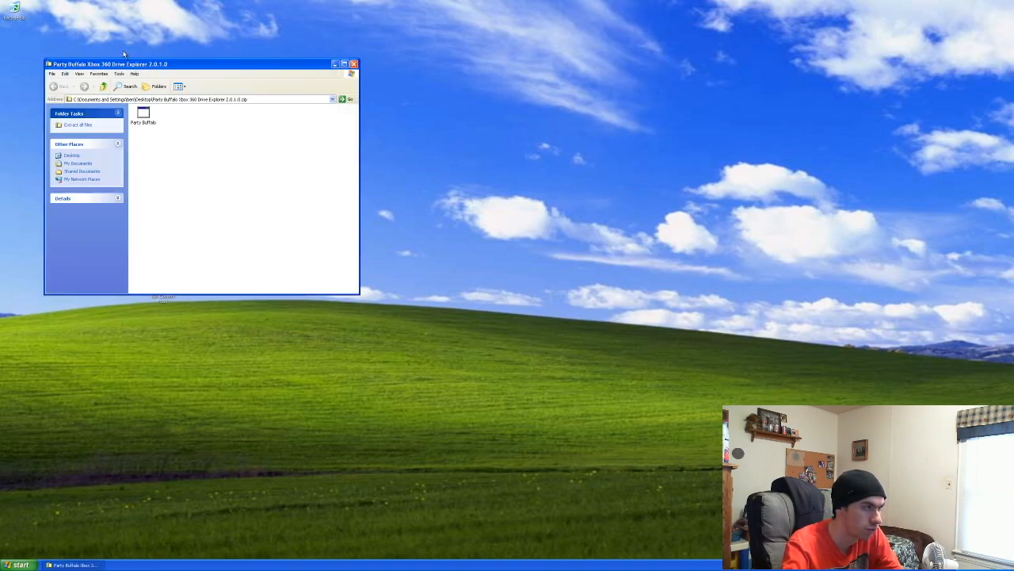
left_click_drag(120, 63, 477, 115)
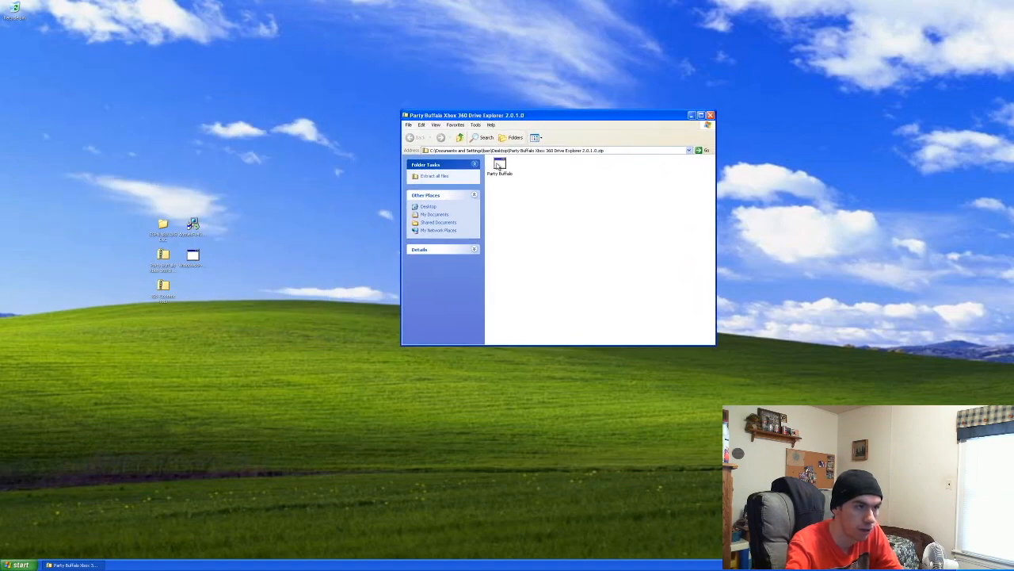
left_click_drag(500, 164, 281, 225)
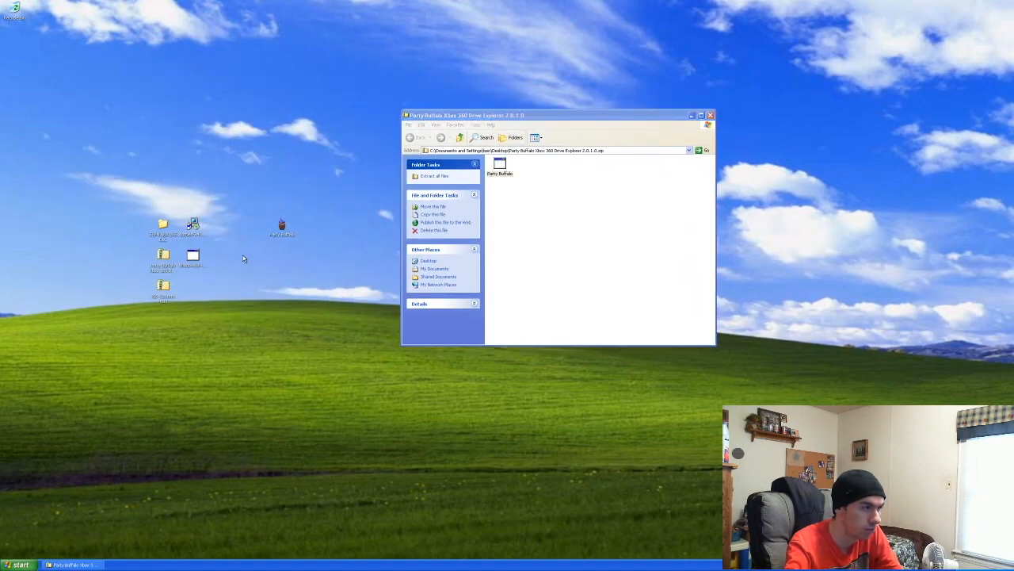
Extract the XBX Content Tool folder from its zip onto the desktop and close both archive windows
double_click(163, 285)
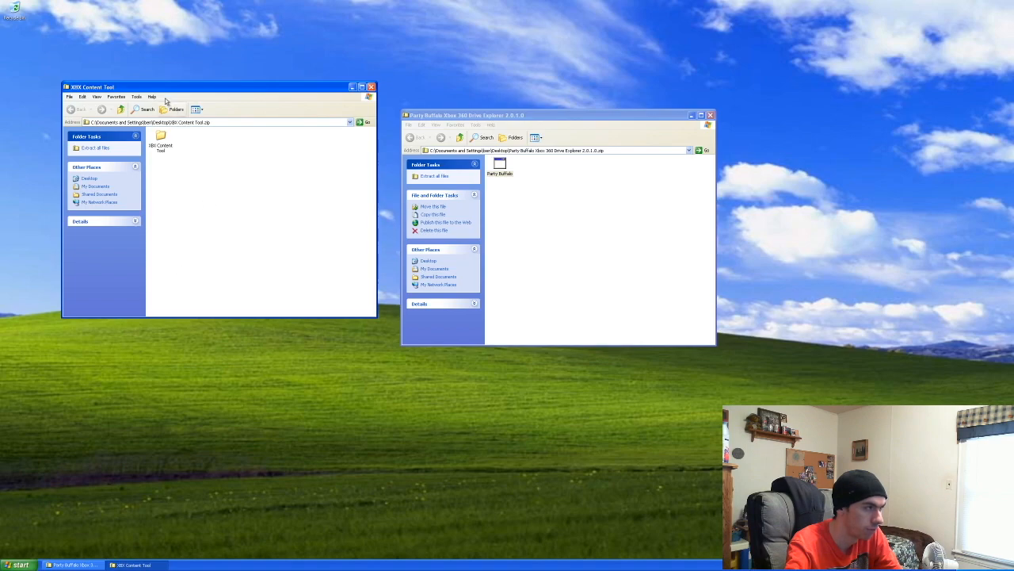
left_click_drag(163, 87, 246, 313)
left_click_drag(245, 366, 278, 255)
left_click(287, 422)
left_click(454, 313)
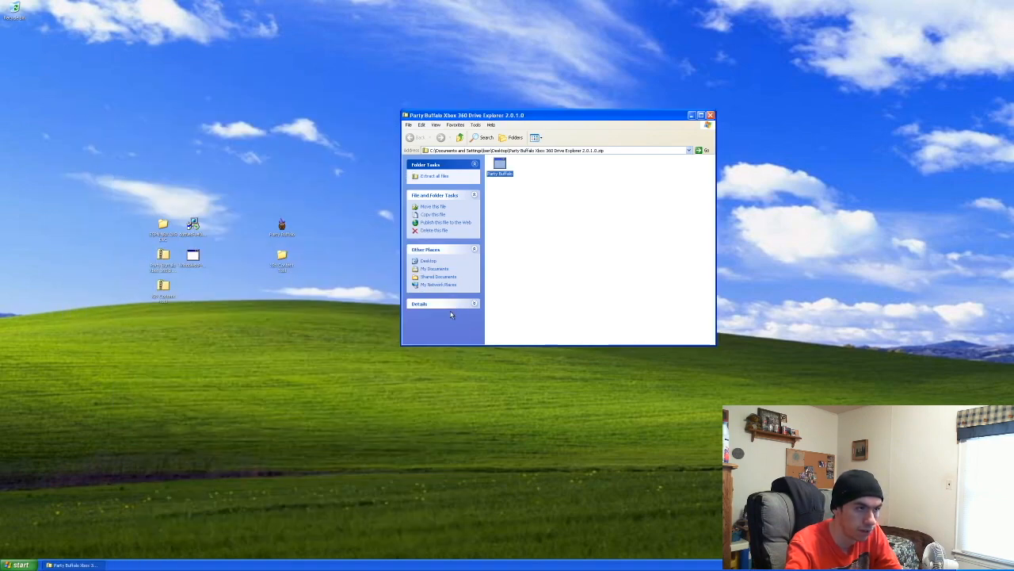
left_click(710, 115)
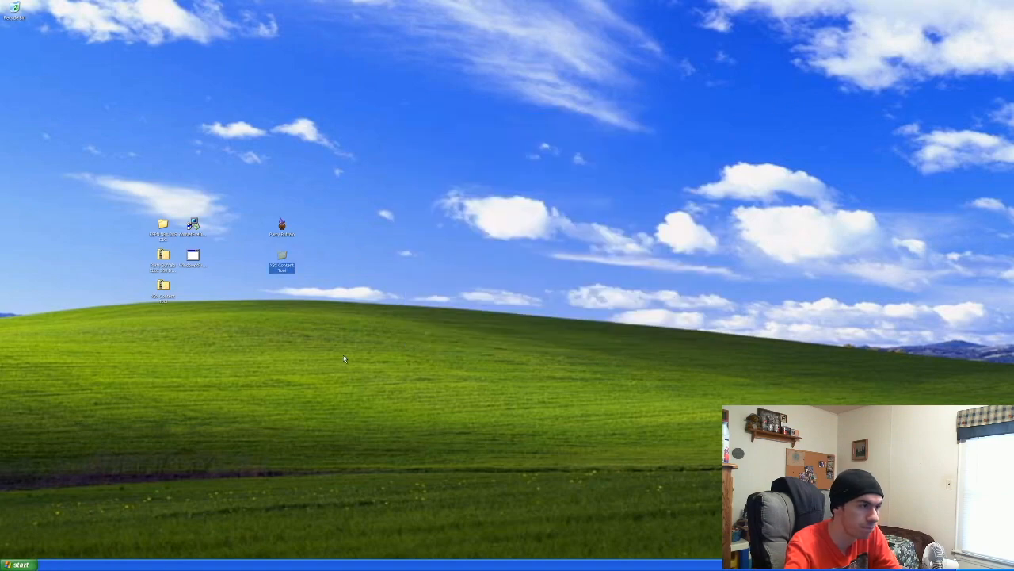
Test-launch XBX Content Tool from its desktop folder, close it and the folder, and try launching Party Buffalo
double_click(281, 268)
double_click(282, 162)
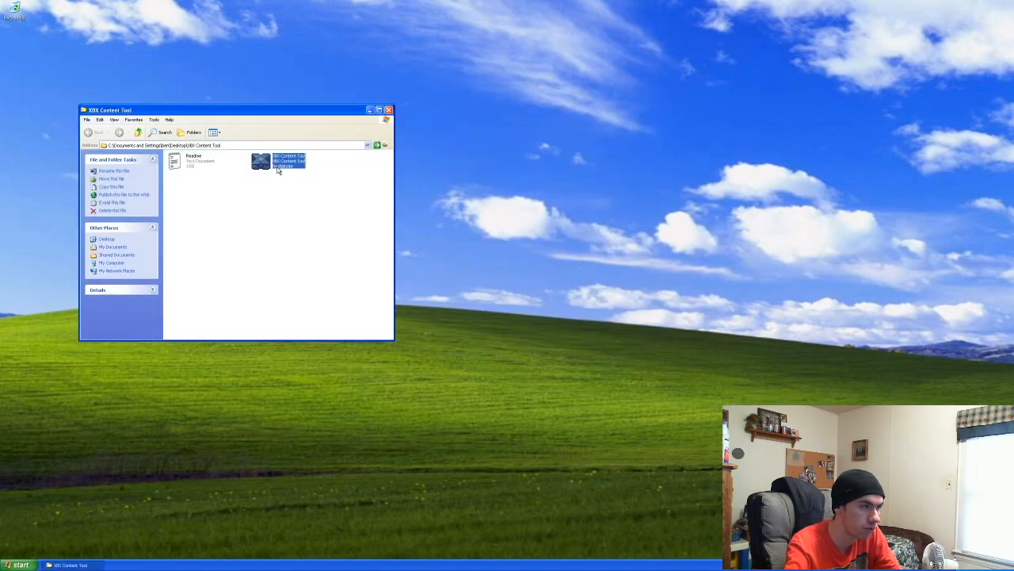
left_click_drag(446, 220, 428, 228)
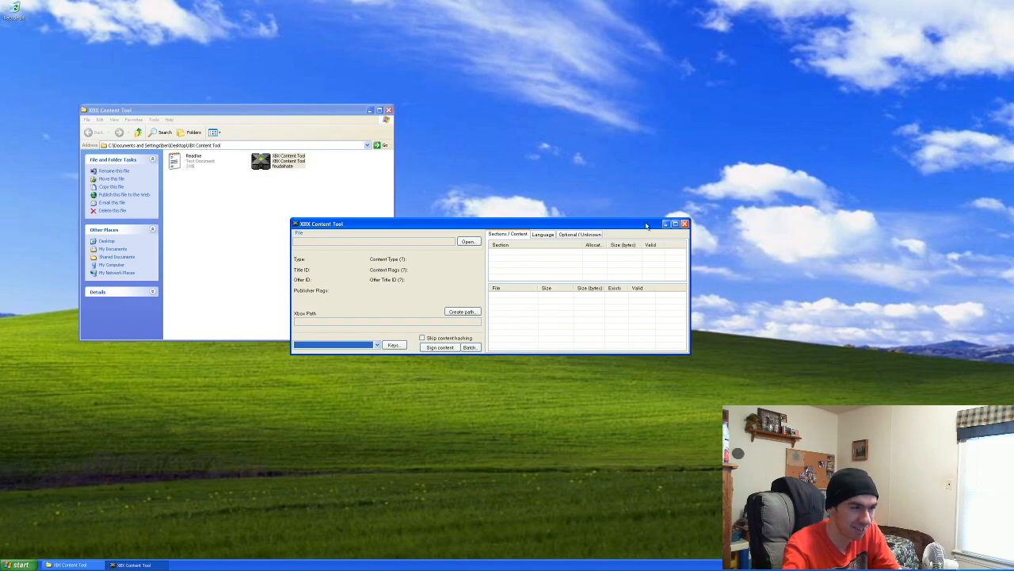
left_click_drag(645, 224, 638, 235)
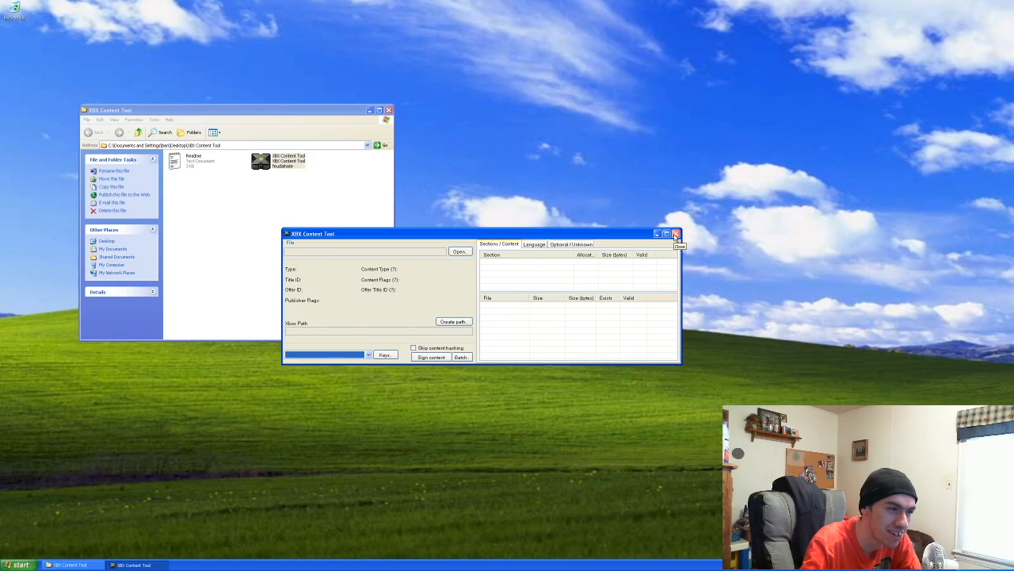
left_click(676, 234)
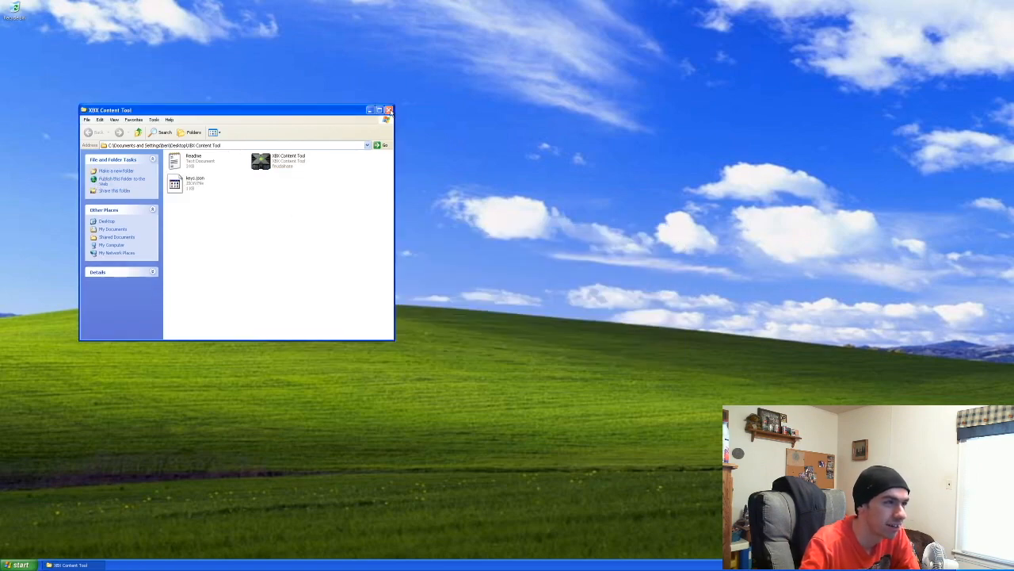
left_click(388, 110)
double_click(281, 226)
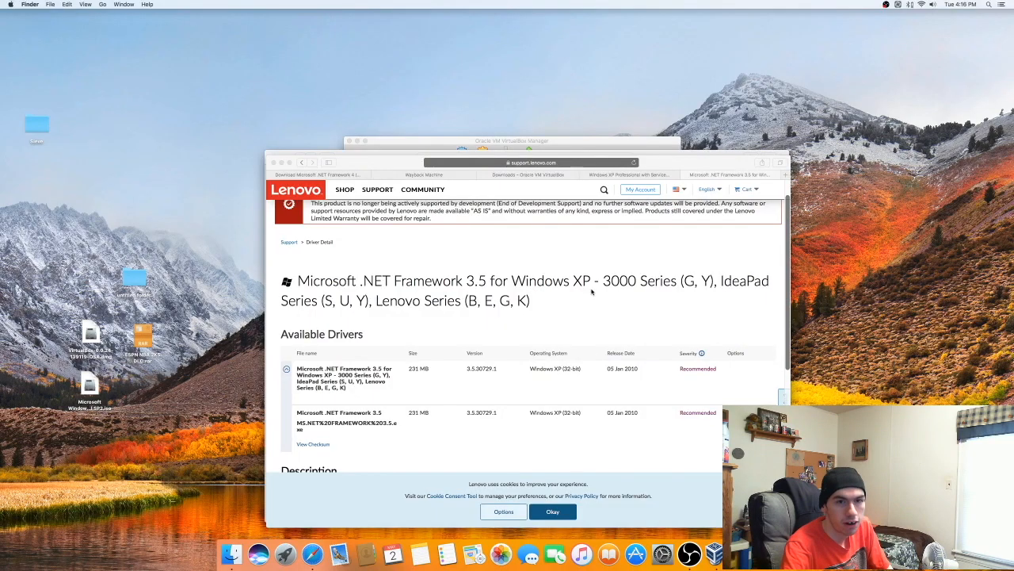
Switch to Safari on the Mac and download Microsoft .NET Framework 3.5 from the Lenovo support page, cancelling the compatibility check
left_click(652, 165)
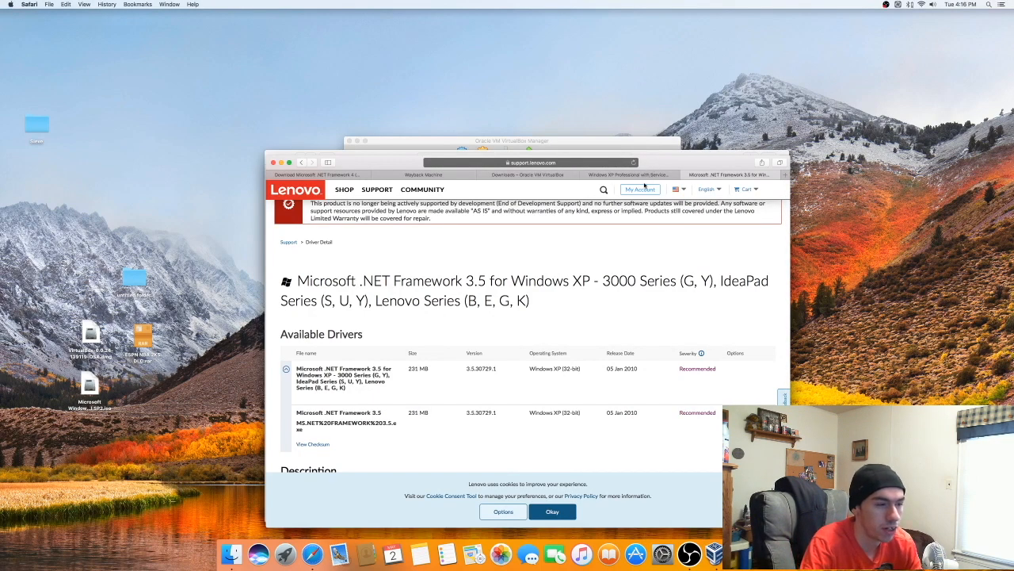
scroll(674, 337, "down", 2)
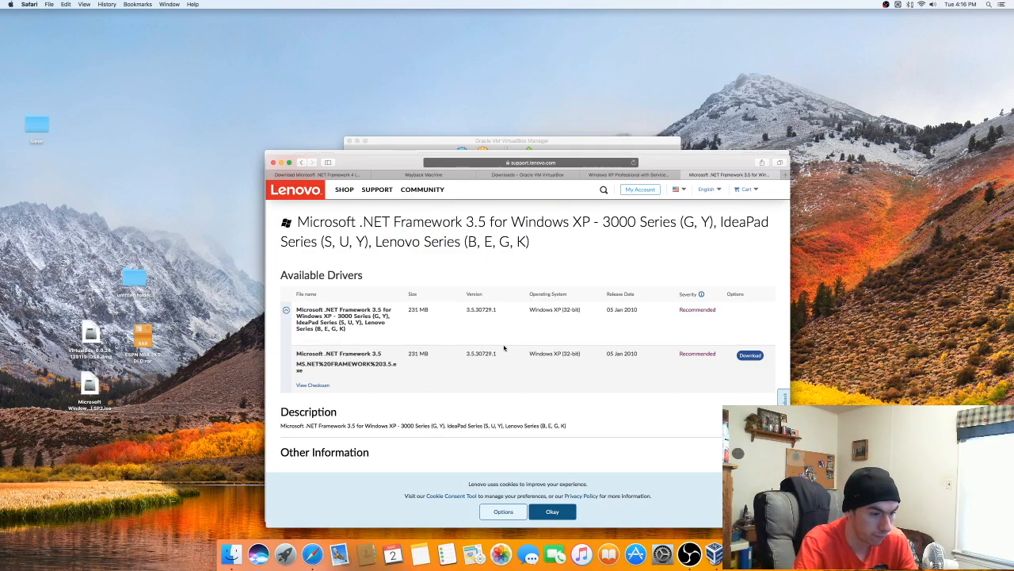
scroll(504, 348, "down", 1)
scroll(504, 348, "up", 1)
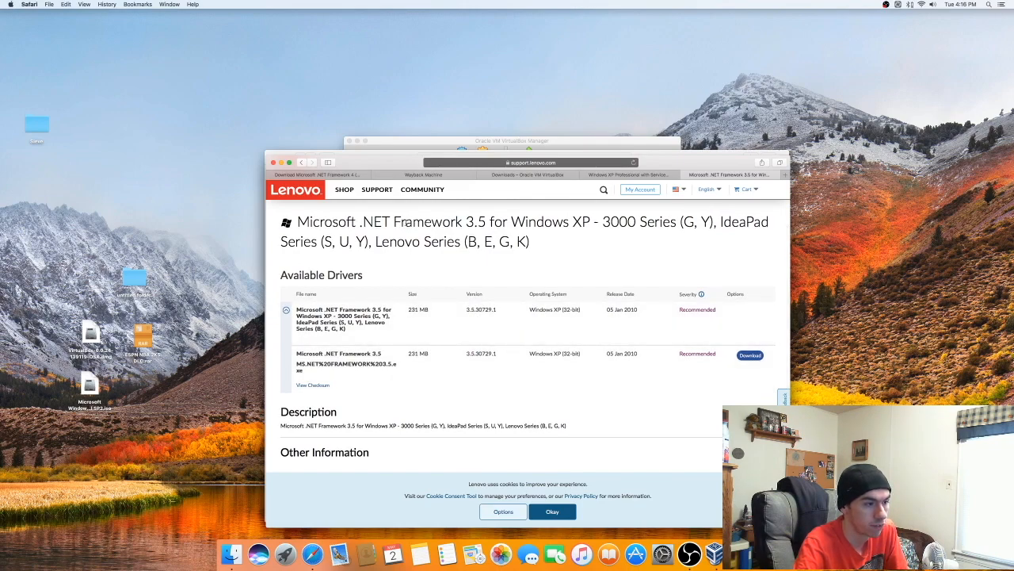
left_click_drag(390, 222, 526, 223)
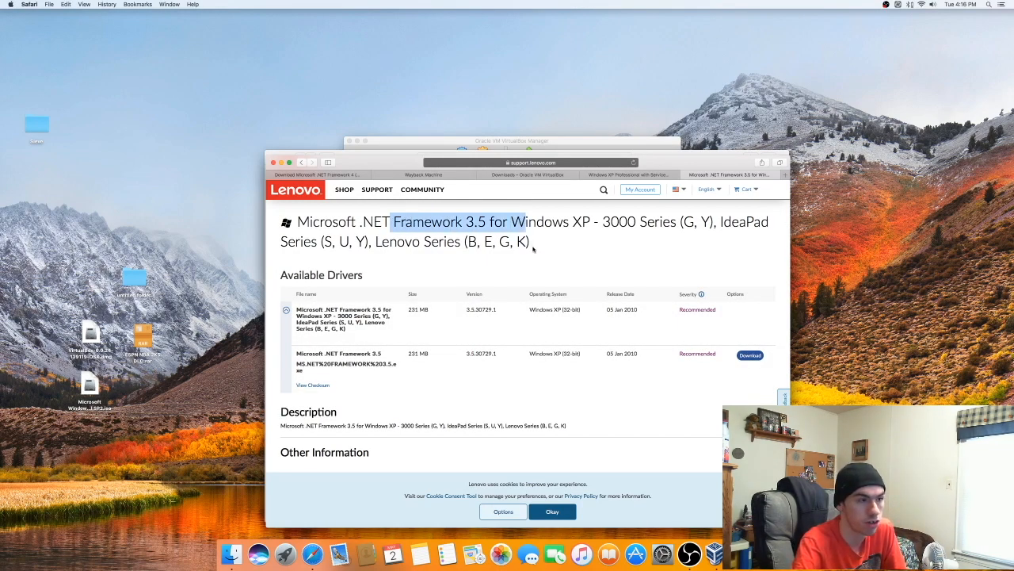
left_click(545, 257)
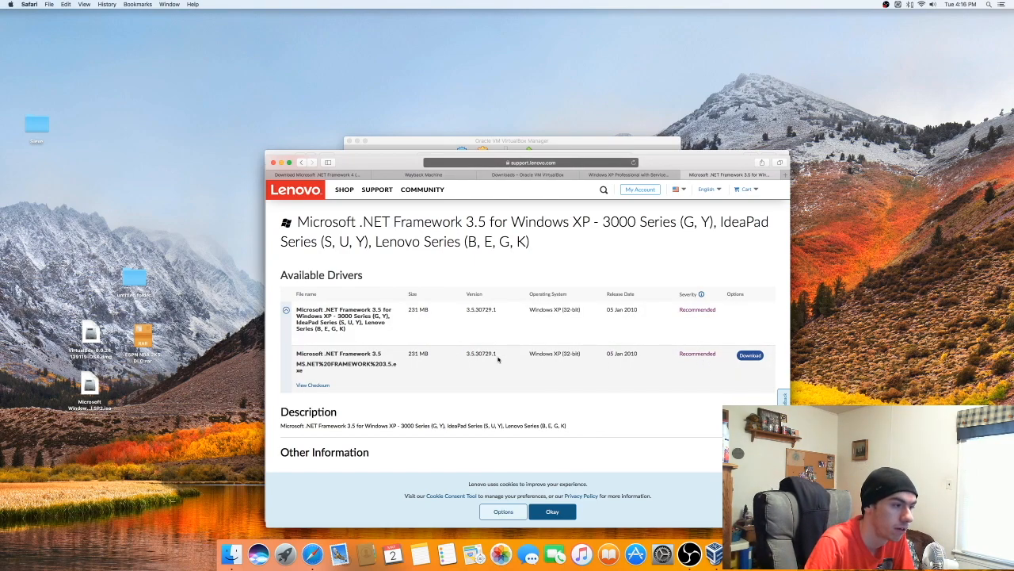
left_click(752, 356)
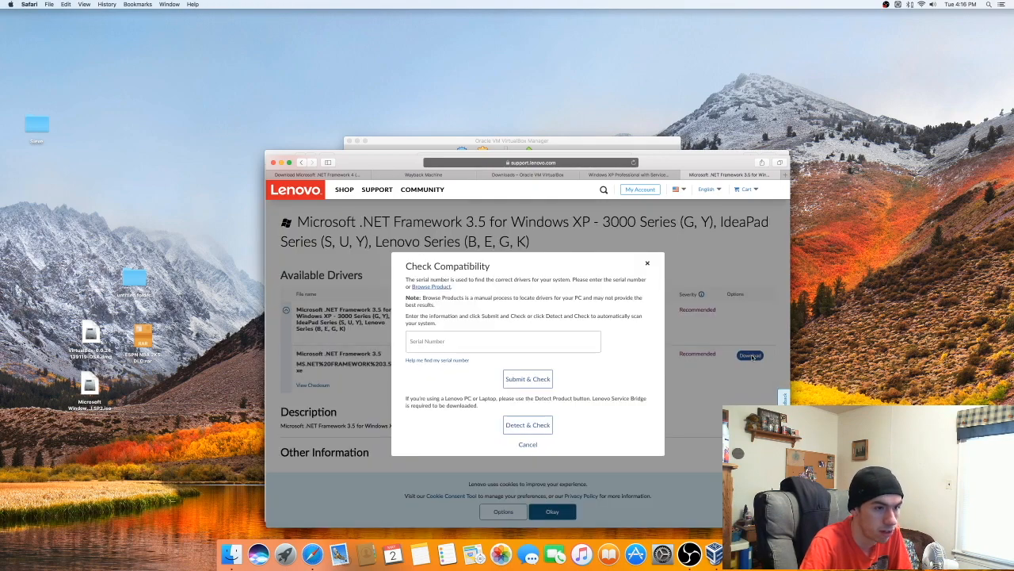
left_click(528, 444)
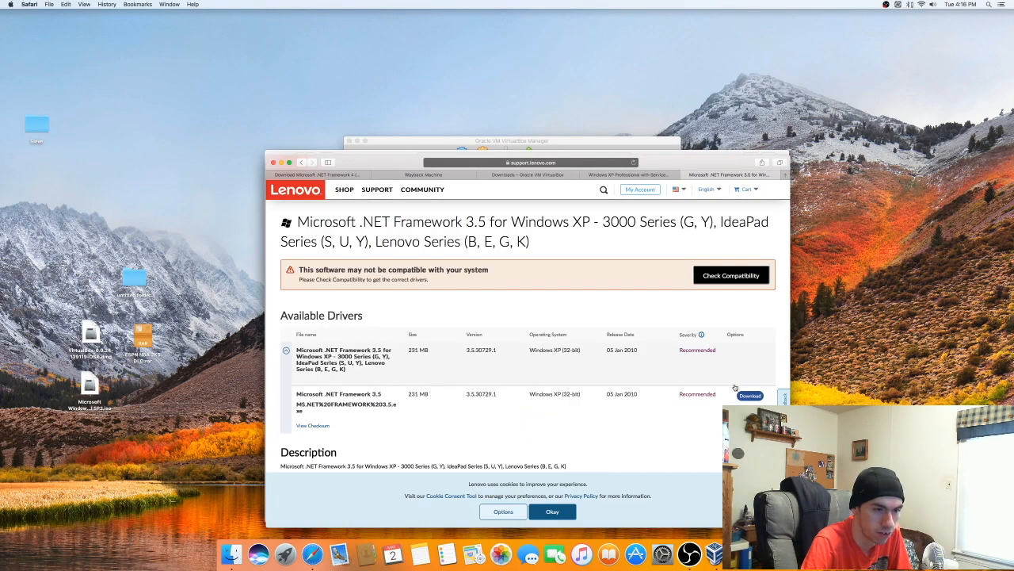
left_click(753, 396)
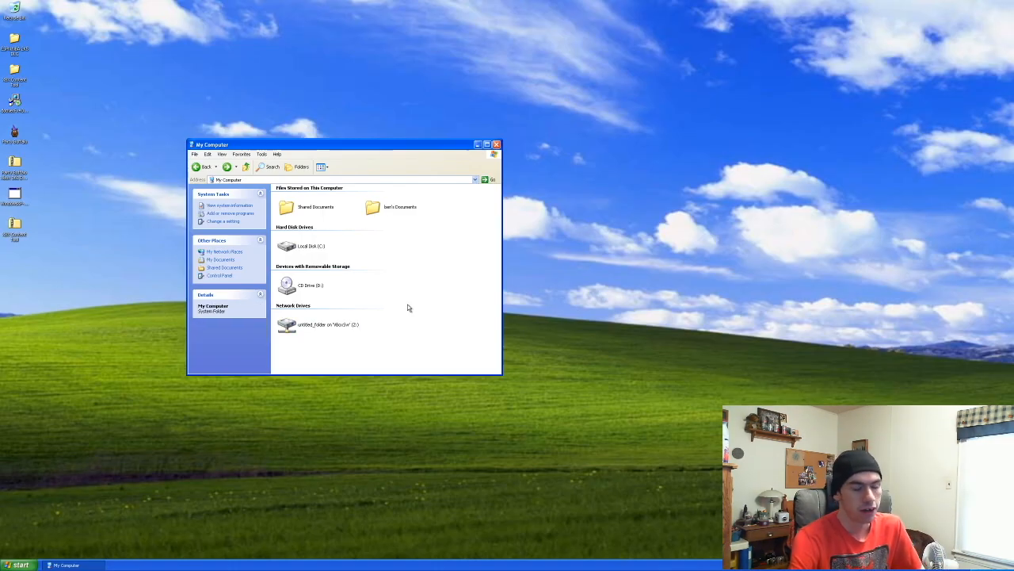
Run the MS .NET FRAMEWORK 3.5 installer from the shared network drive, accept the license agreement and start the installation
left_click(333, 326)
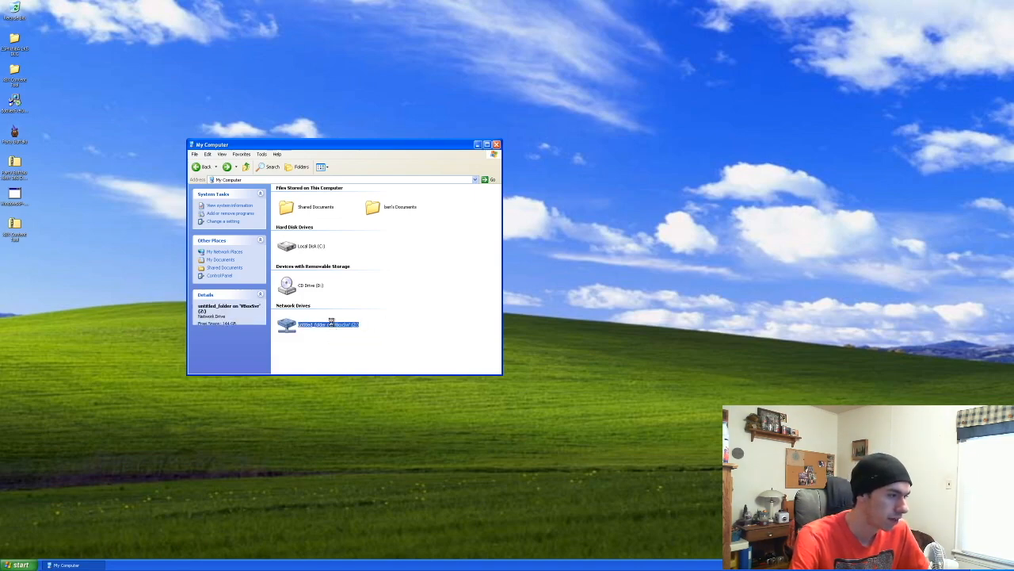
double_click(333, 326)
left_click(315, 225)
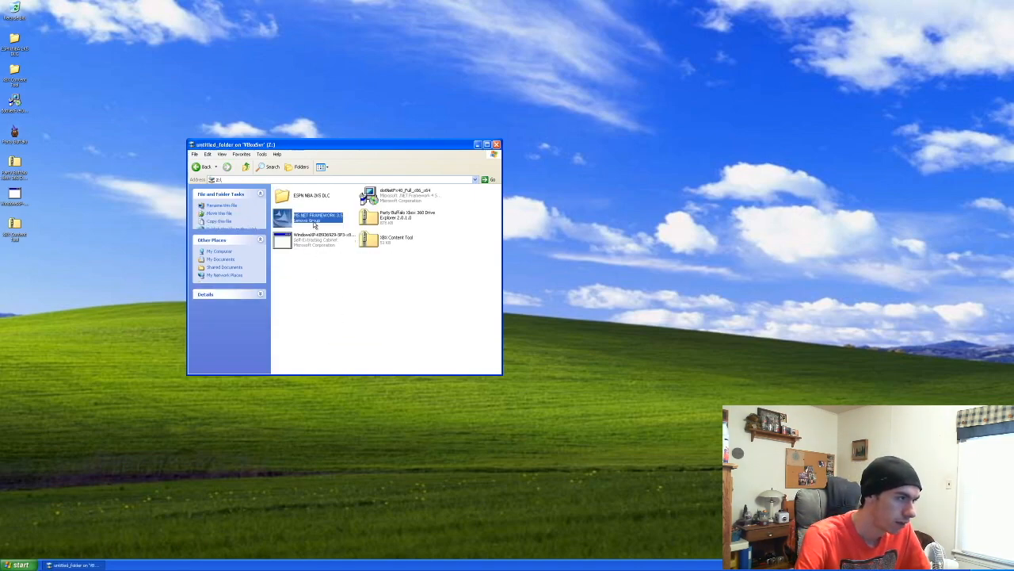
double_click(323, 221)
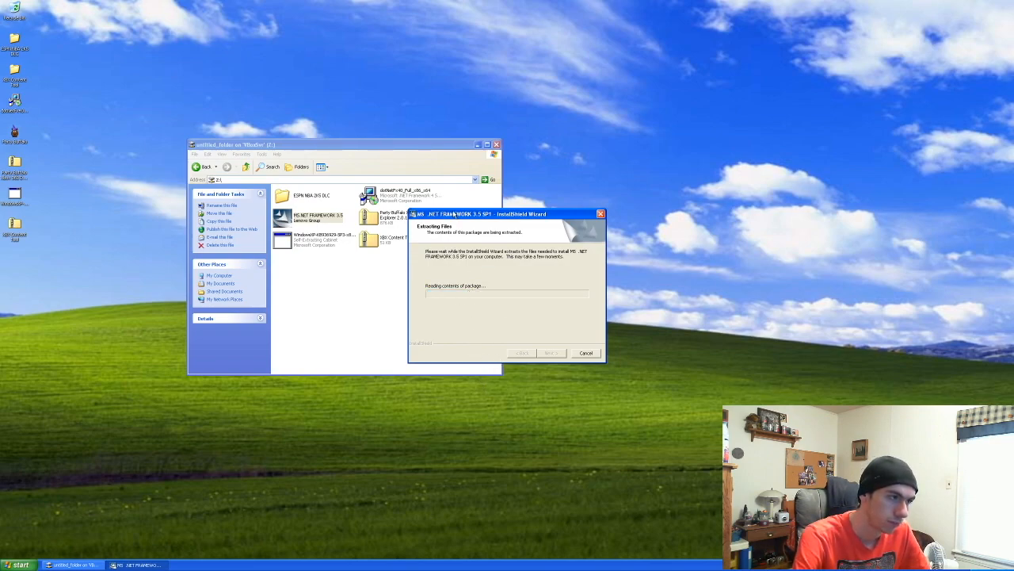
left_click_drag(452, 213, 463, 223)
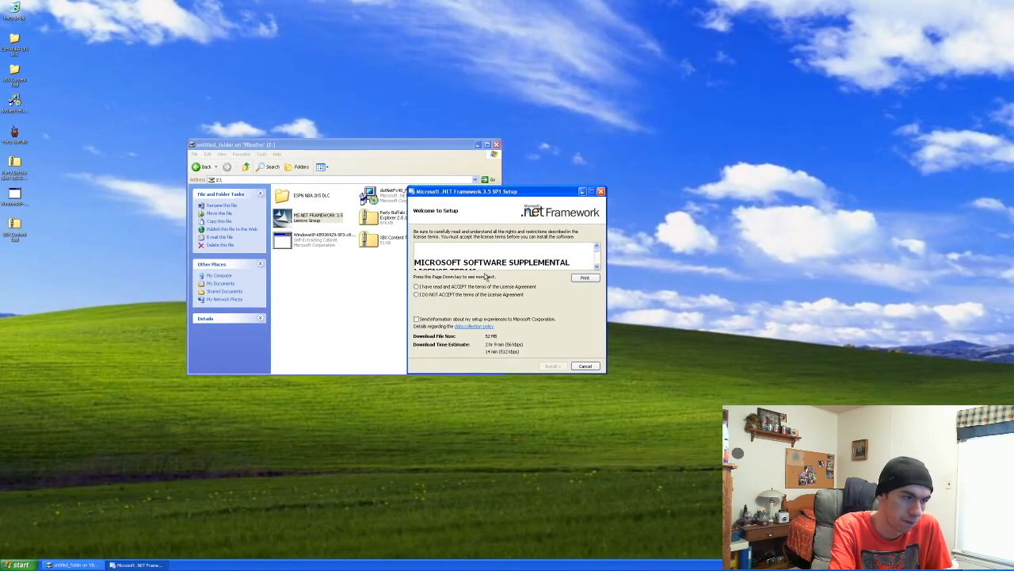
left_click(483, 287)
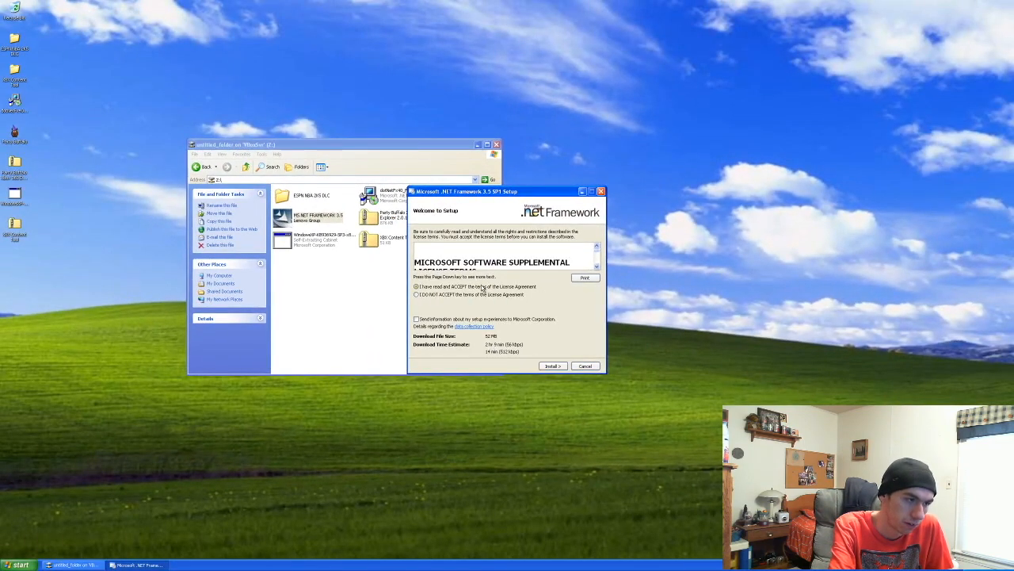
left_click(552, 366)
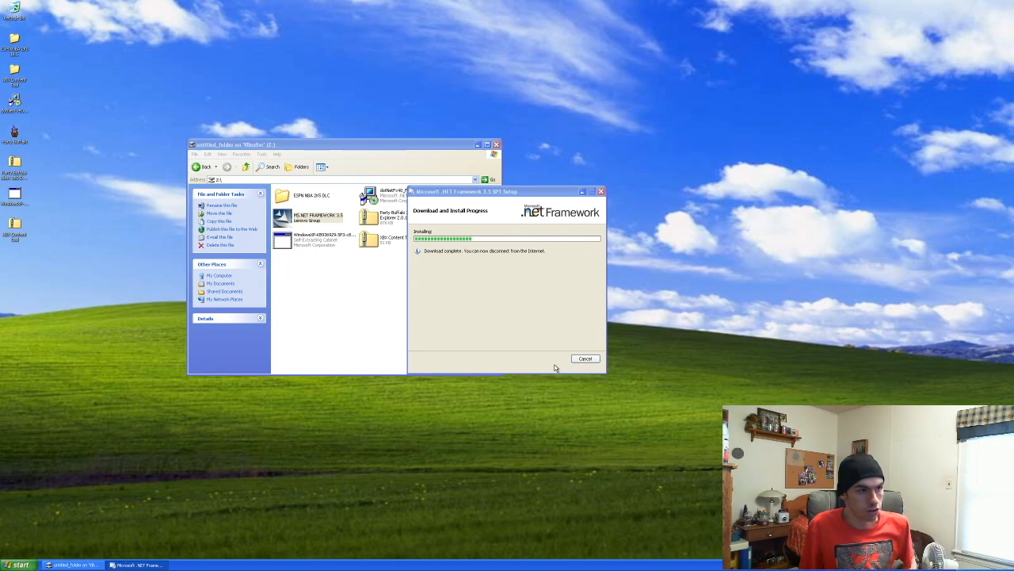
Exit the .NET Framework 3.5 SP1 setup and close the shared folder window
left_click(468, 313)
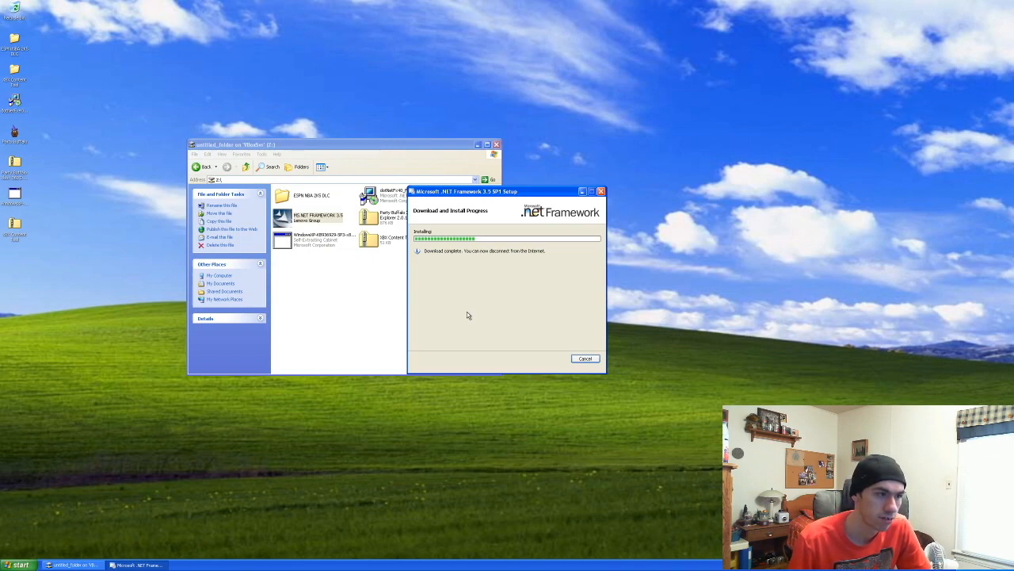
left_click(584, 360)
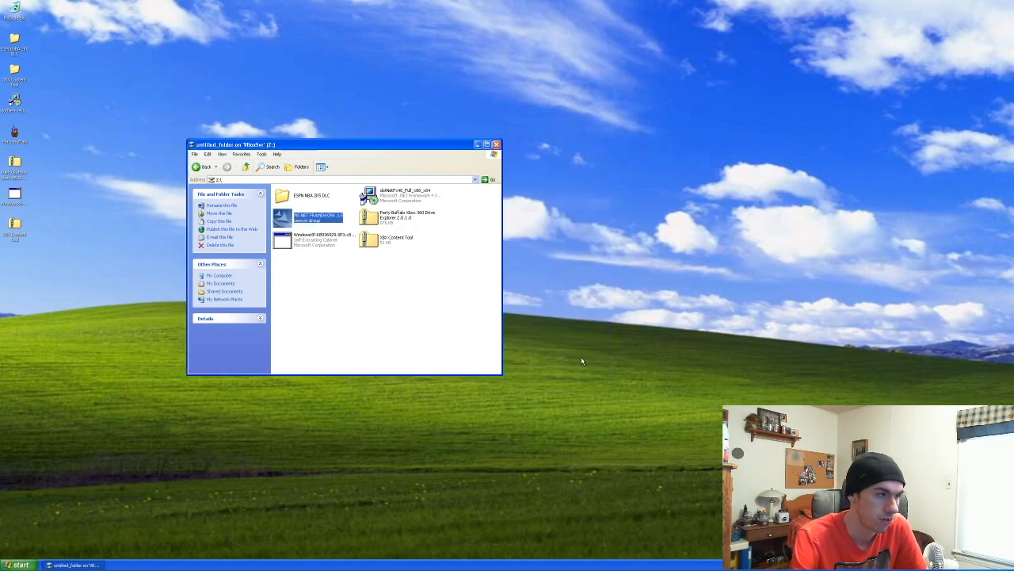
left_click(432, 302)
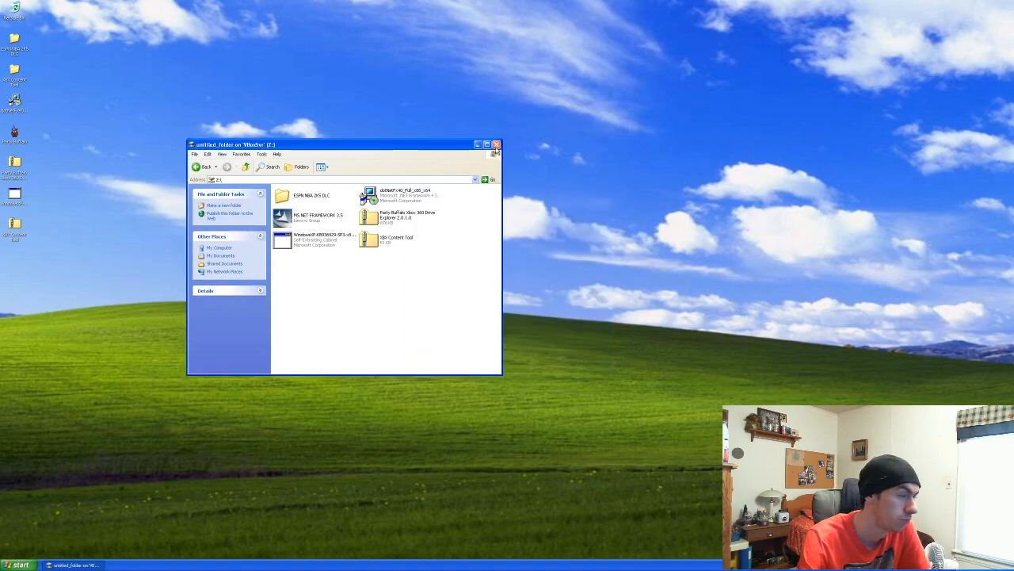
left_click(496, 144)
Test-launch Party Buffalo from the desktop and close it
left_click(17, 132)
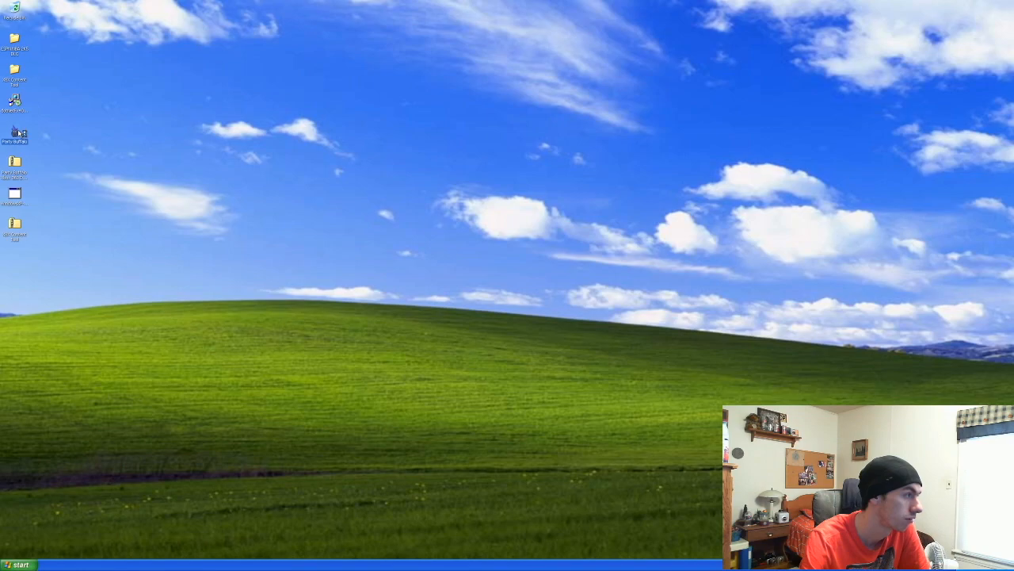
double_click(17, 132)
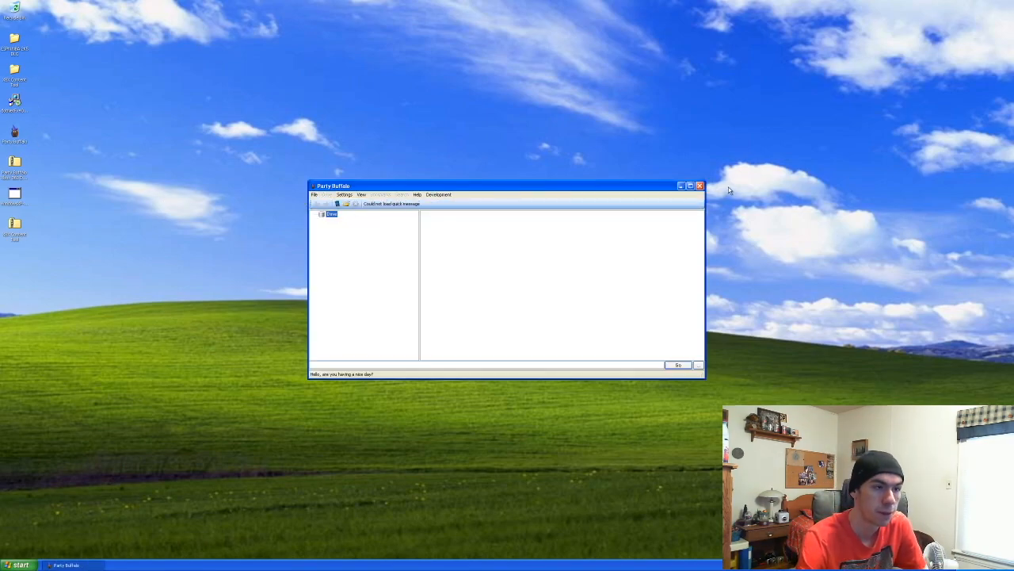
left_click(700, 186)
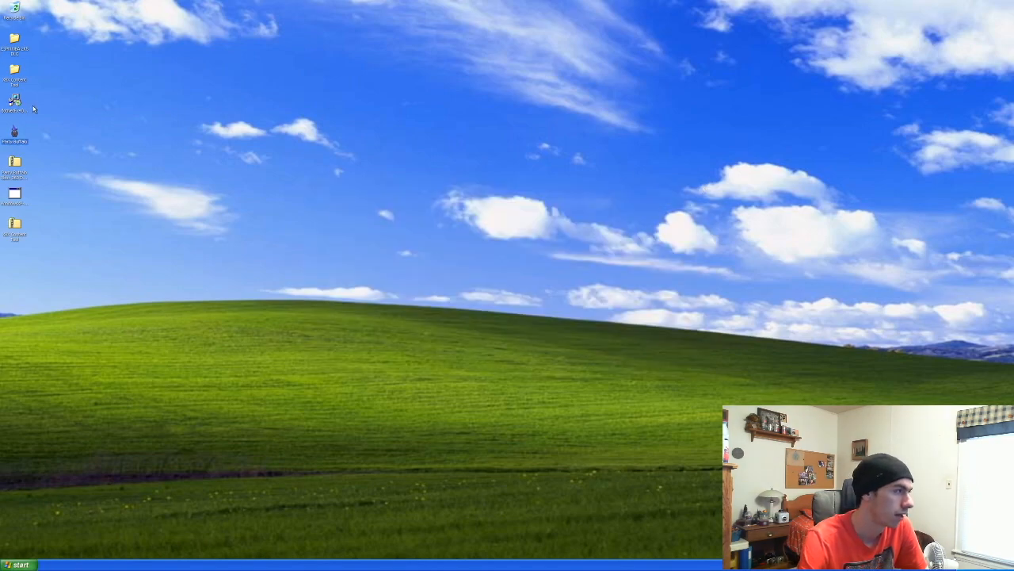
Open the content folder inside ESPN NBA 2K5 DLC on the desktop and examine its c and u subfolders
left_click(12, 42)
double_click(12, 42)
left_click_drag(223, 79, 394, 111)
double_click(416, 175)
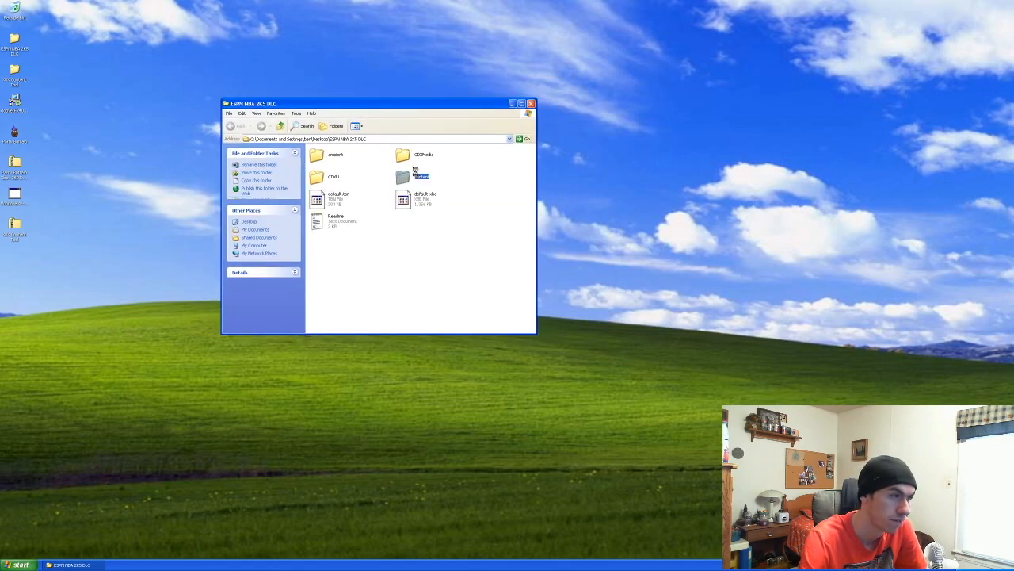
double_click(337, 294)
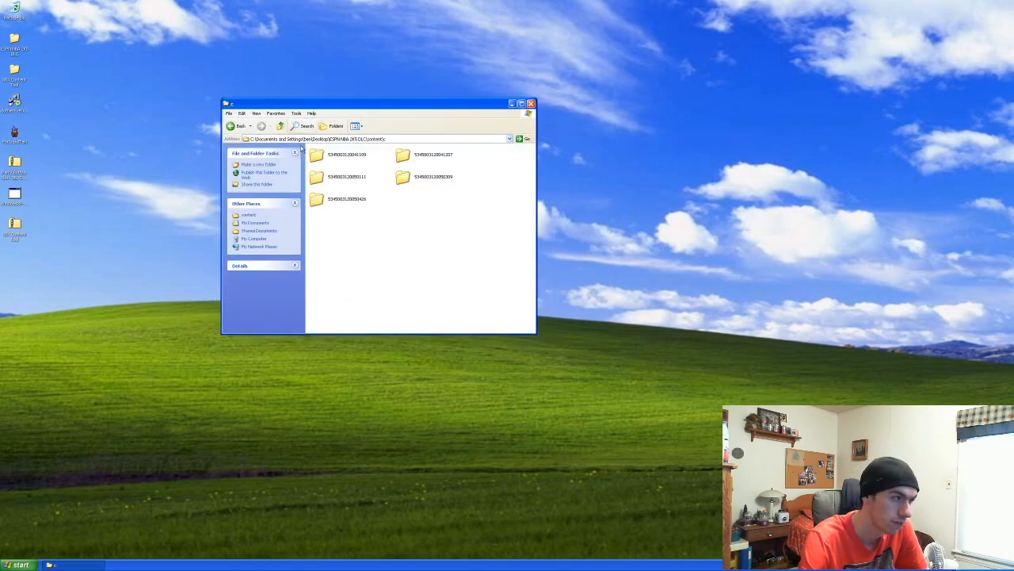
double_click(328, 157)
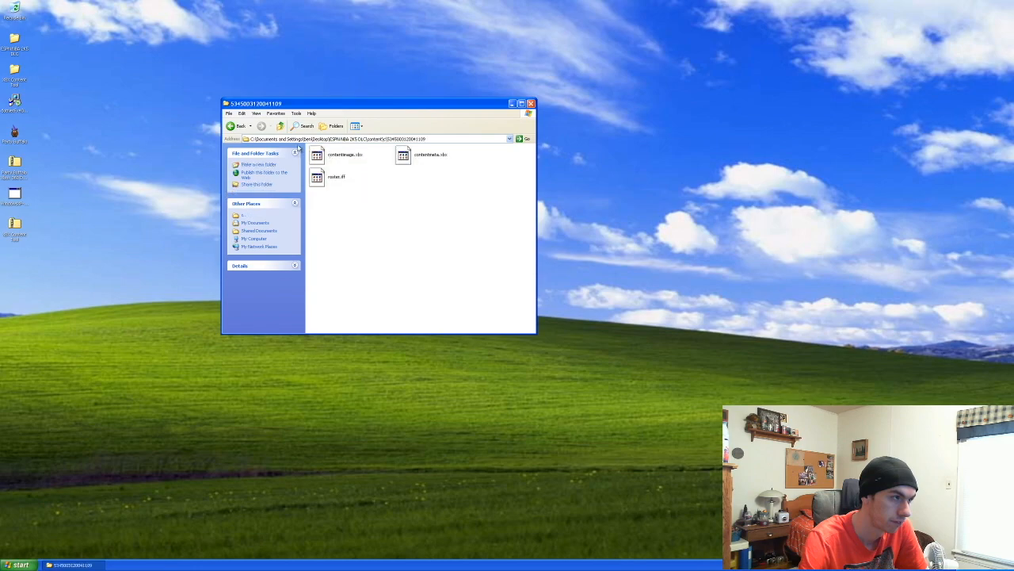
left_click(239, 127)
left_click(239, 127)
double_click(374, 289)
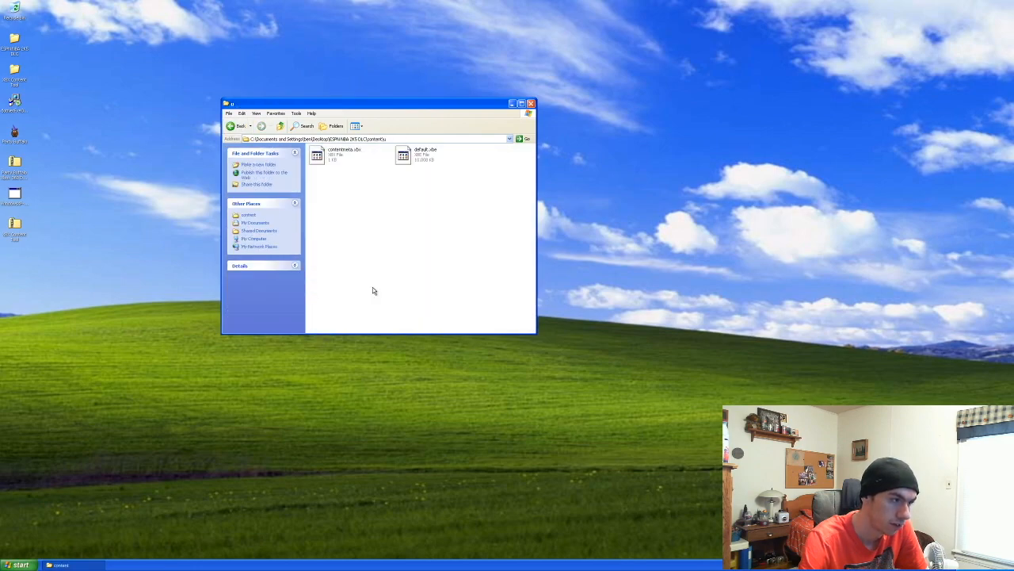
left_click(239, 127)
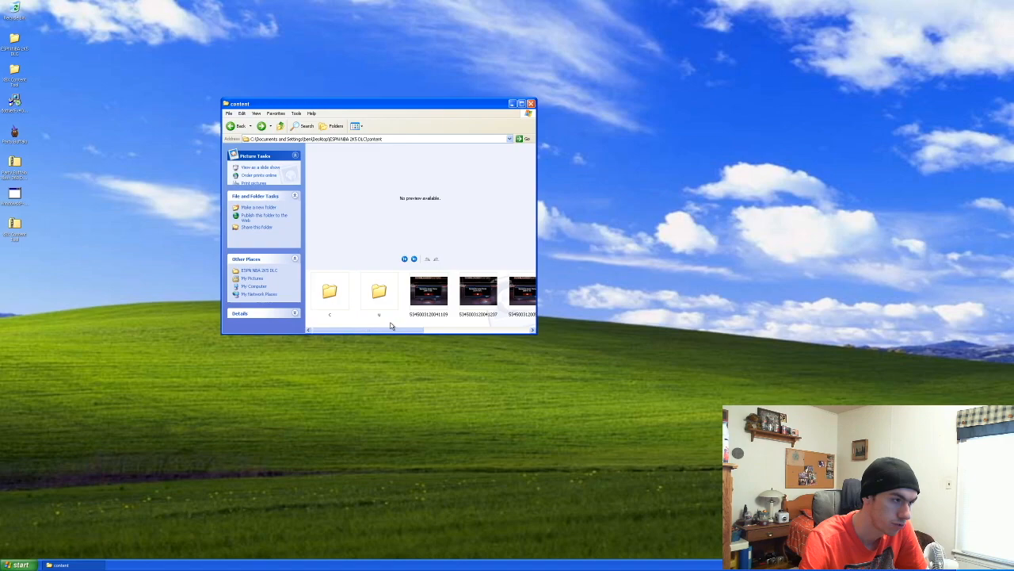
Move the c and u folders from the content folder onto the desktop and close the folder window
left_click_drag(356, 303, 112, 221)
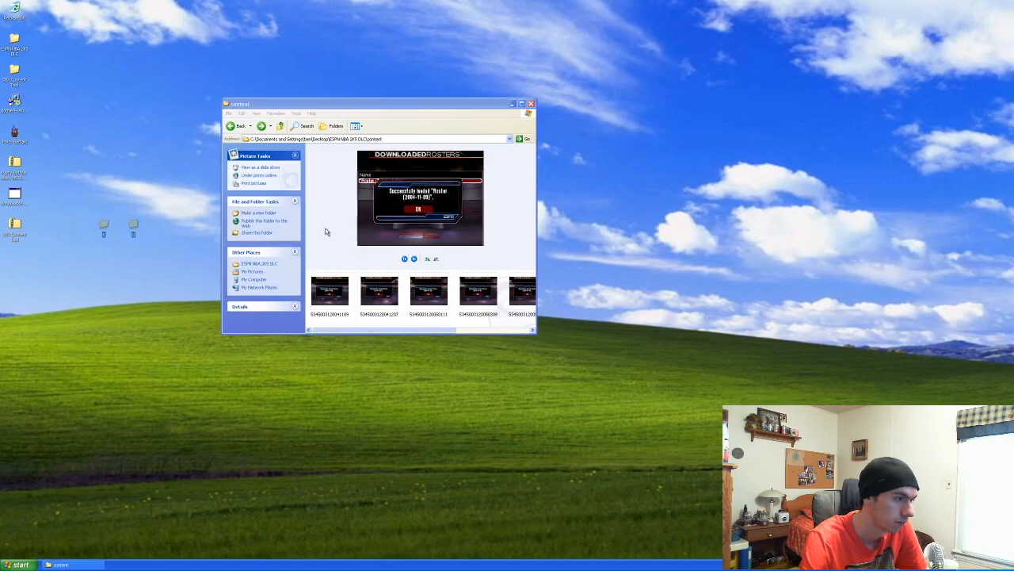
left_click(398, 314)
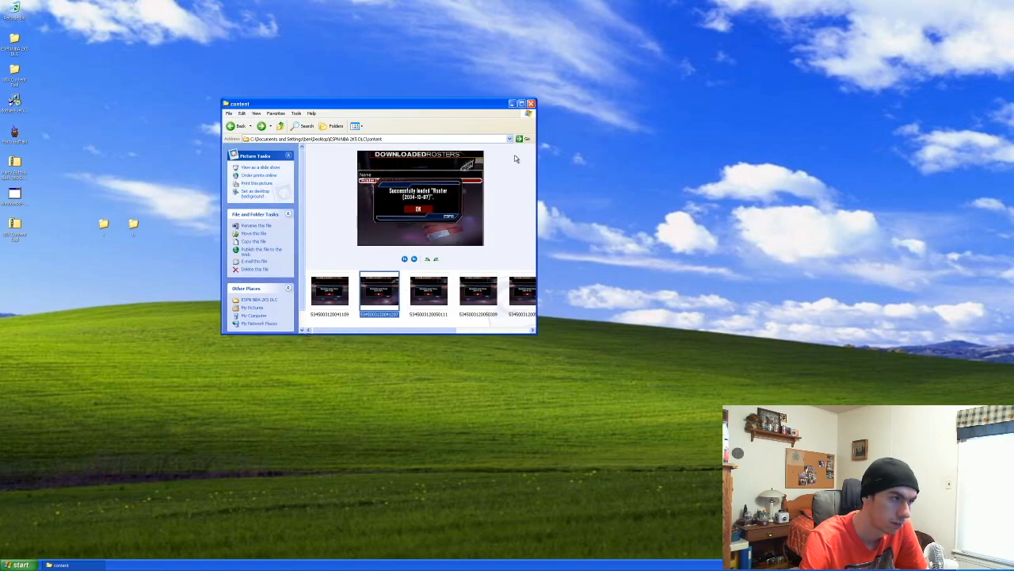
left_click(530, 104)
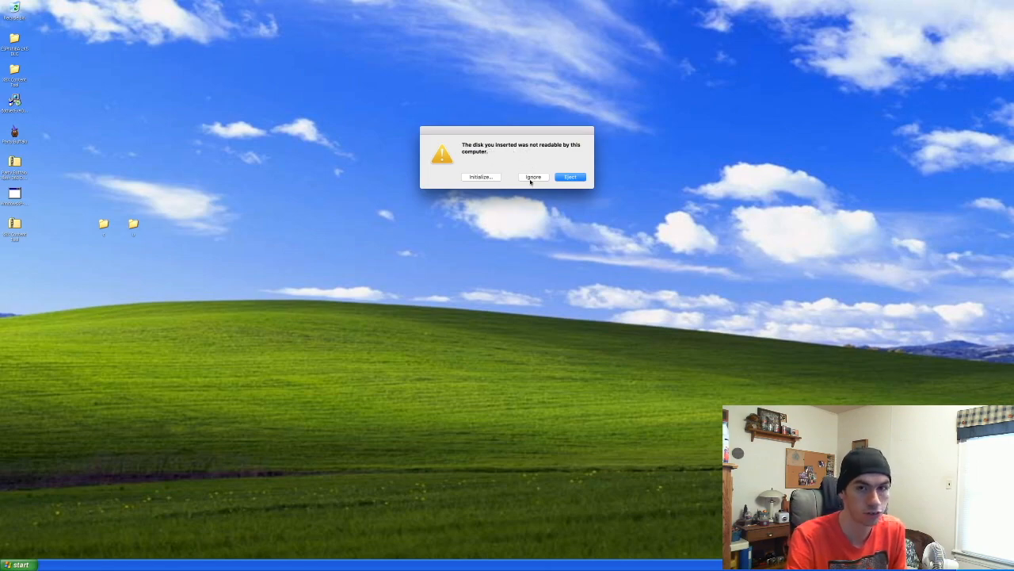
Ignore the Mac's unreadable-disk warning and attach the Foxconn USB to ATA/ATAPI bridge to the virtual machine
left_click(532, 177)
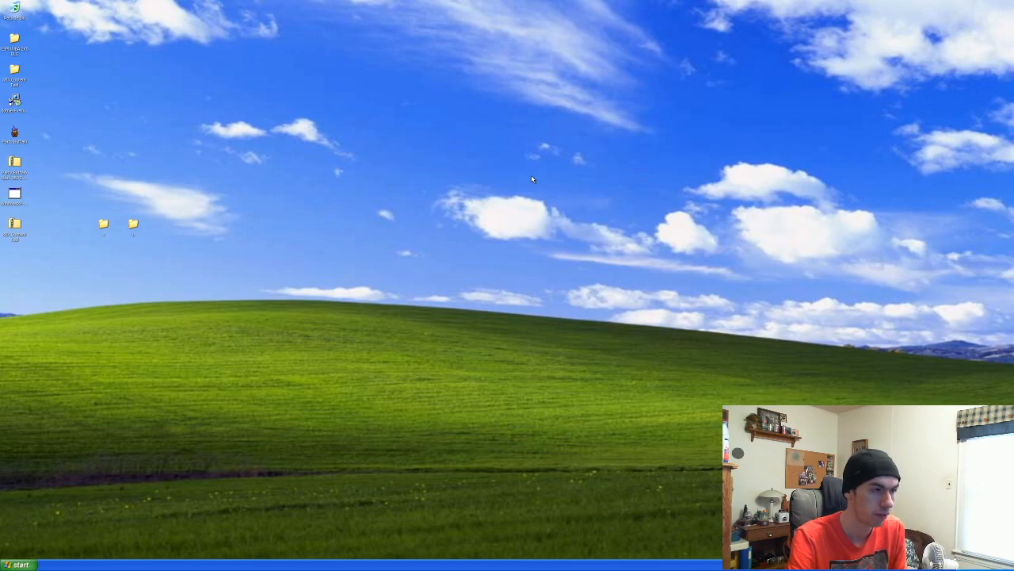
mouse_move(273, 2)
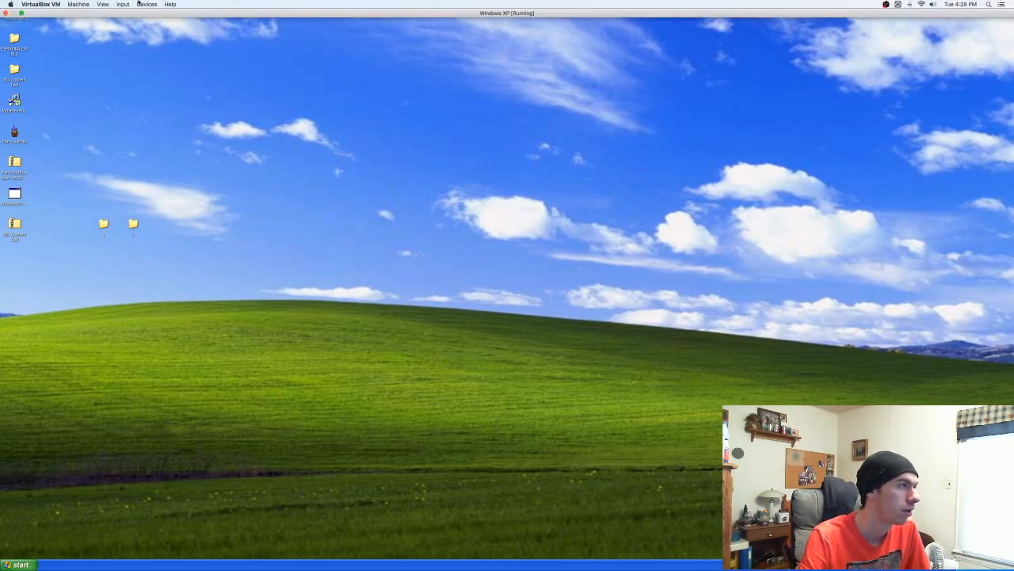
left_click(143, 4)
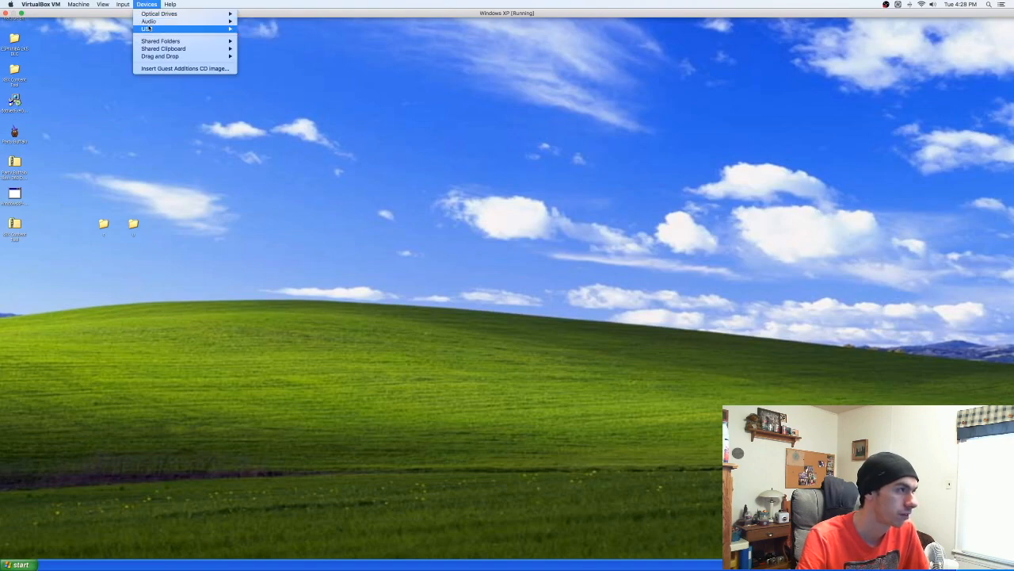
mouse_move(150, 29)
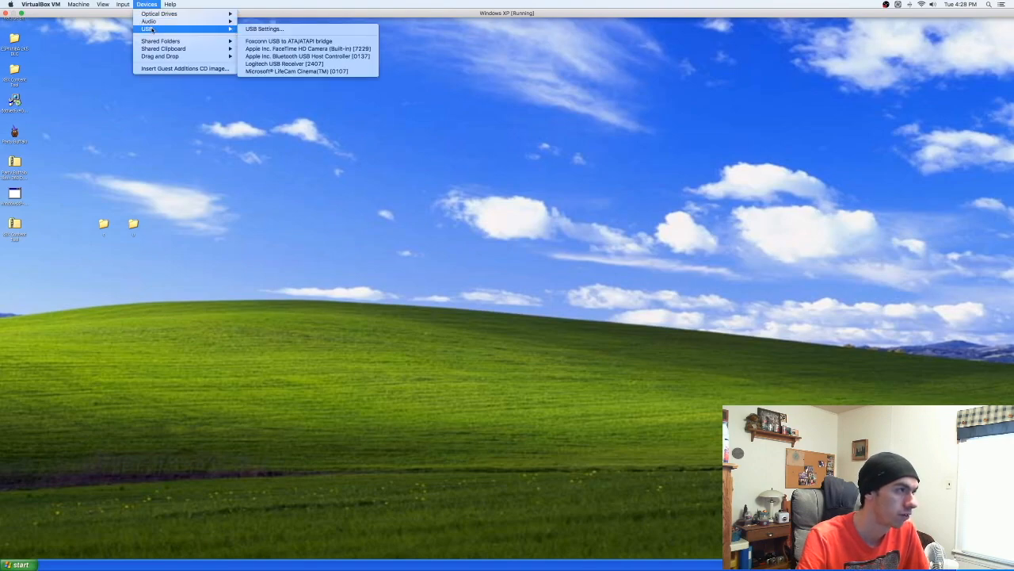
left_click(312, 42)
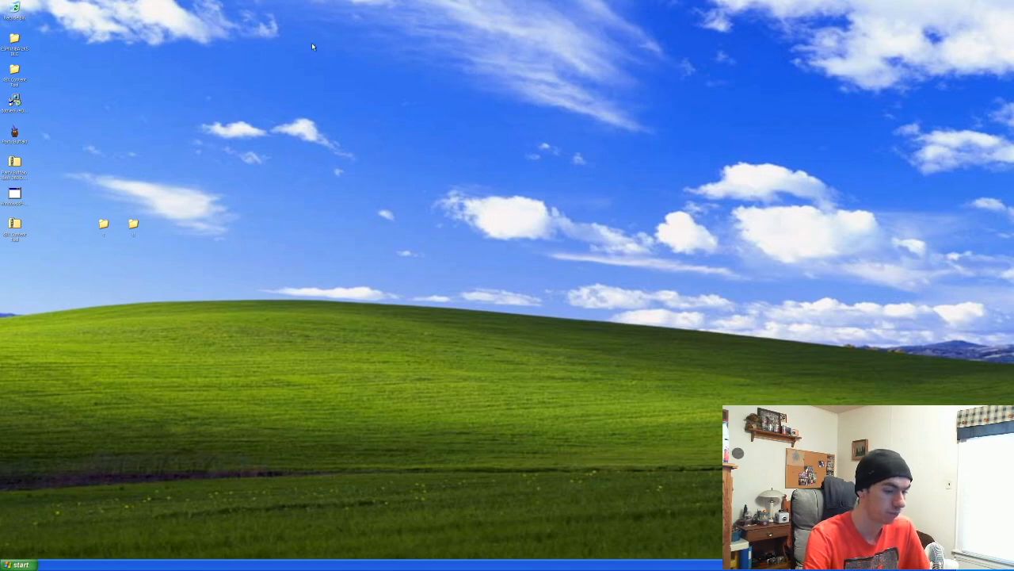
key("XF86AudioRaiseVolume")
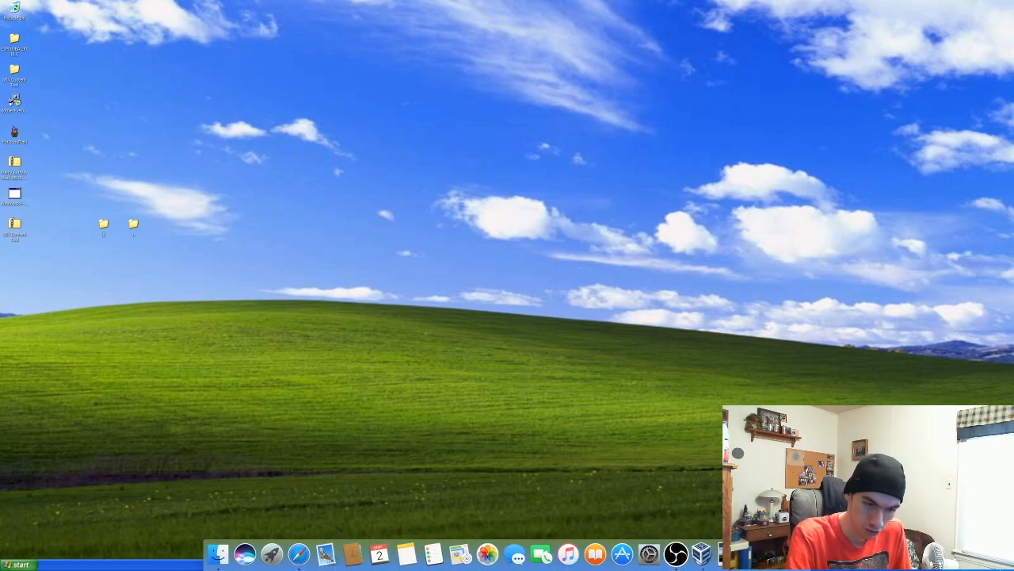
scroll(971, 564, "up", 5)
scroll(971, 566, "up", 10)
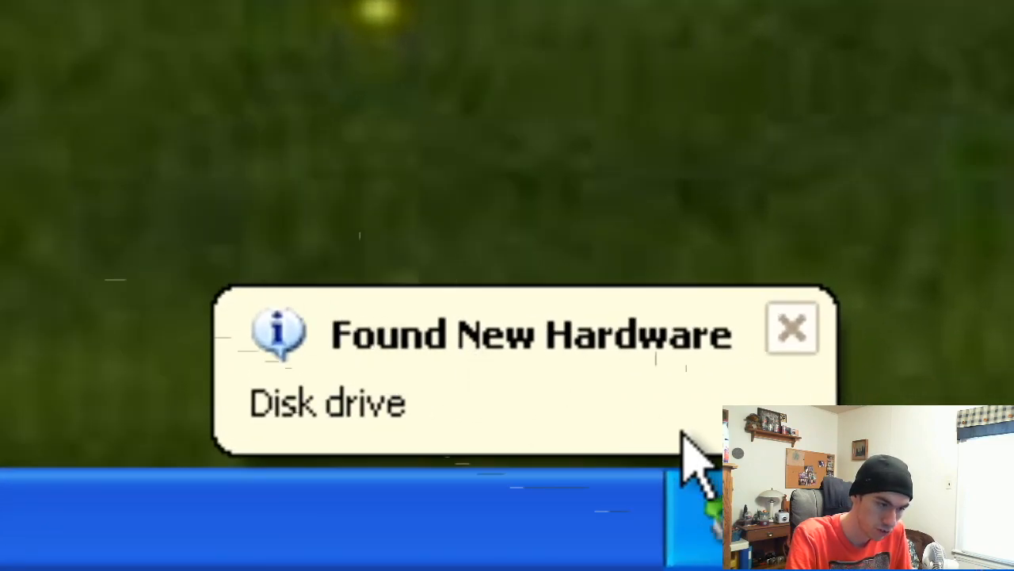
scroll(567, 448, "down", 3)
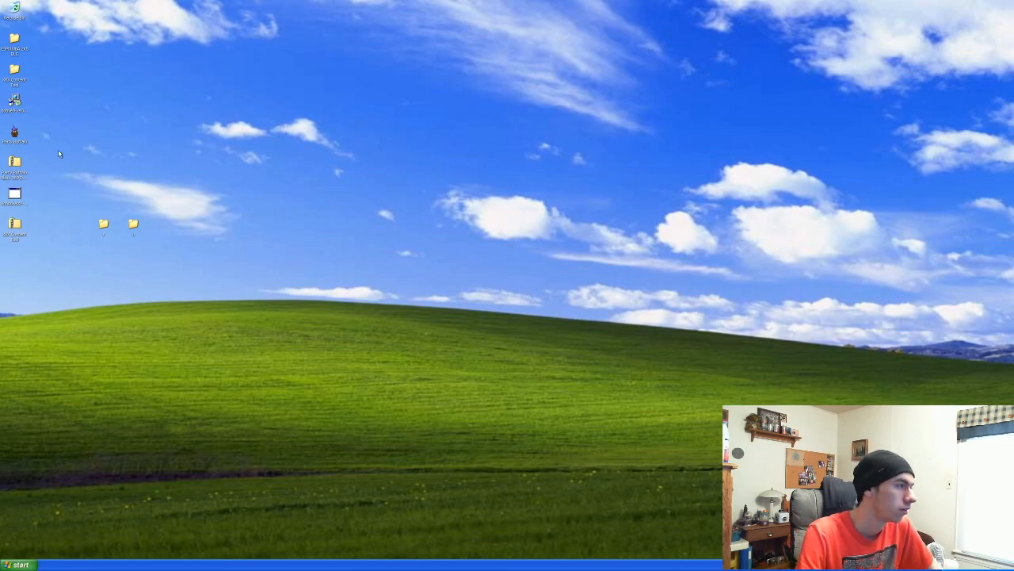
Load the attached hard drive in Party Buffalo and expand its Data and Compatibility partitions
double_click(15, 133)
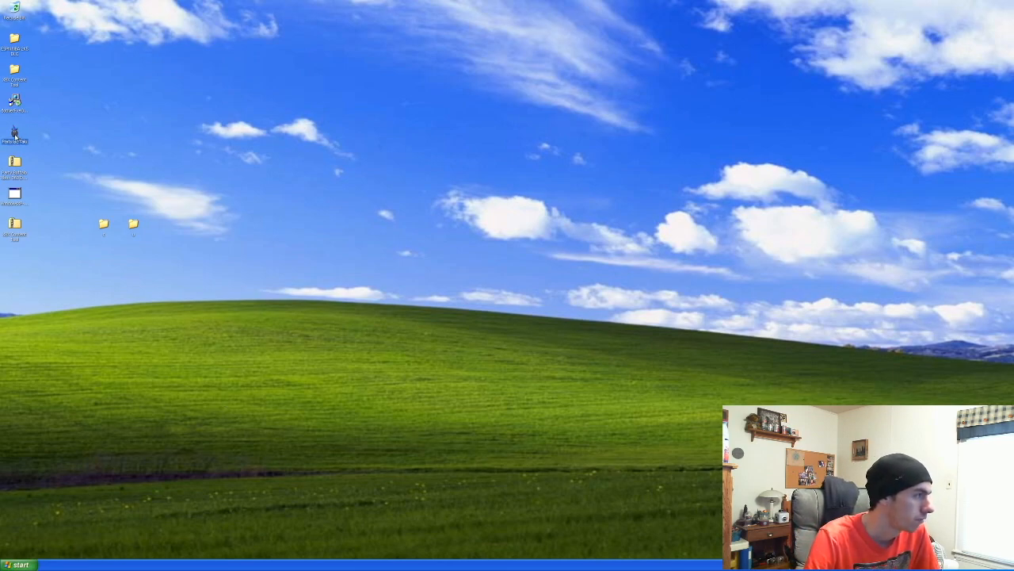
left_click(315, 195)
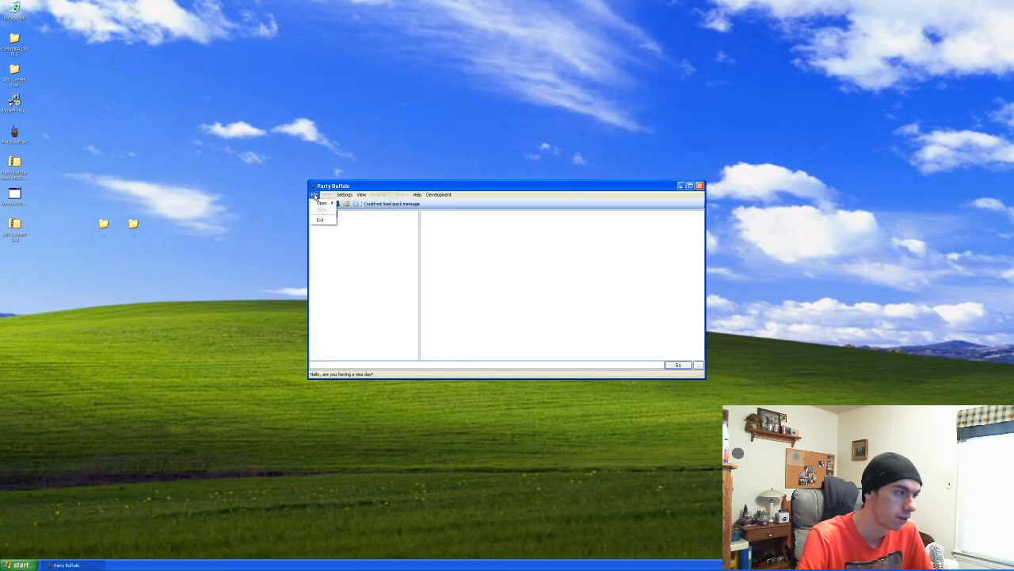
mouse_move(321, 204)
left_click(357, 204)
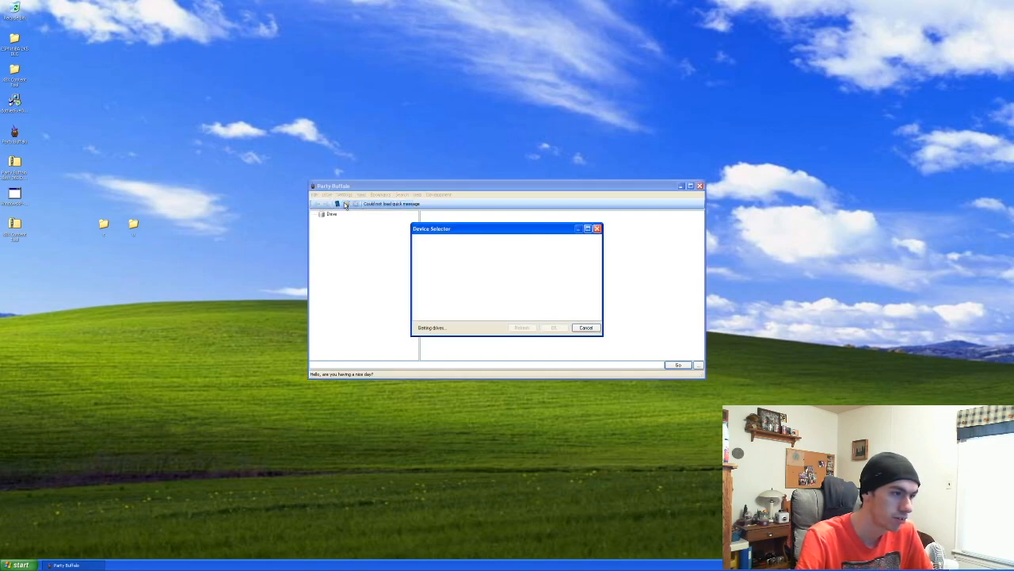
left_click(440, 252)
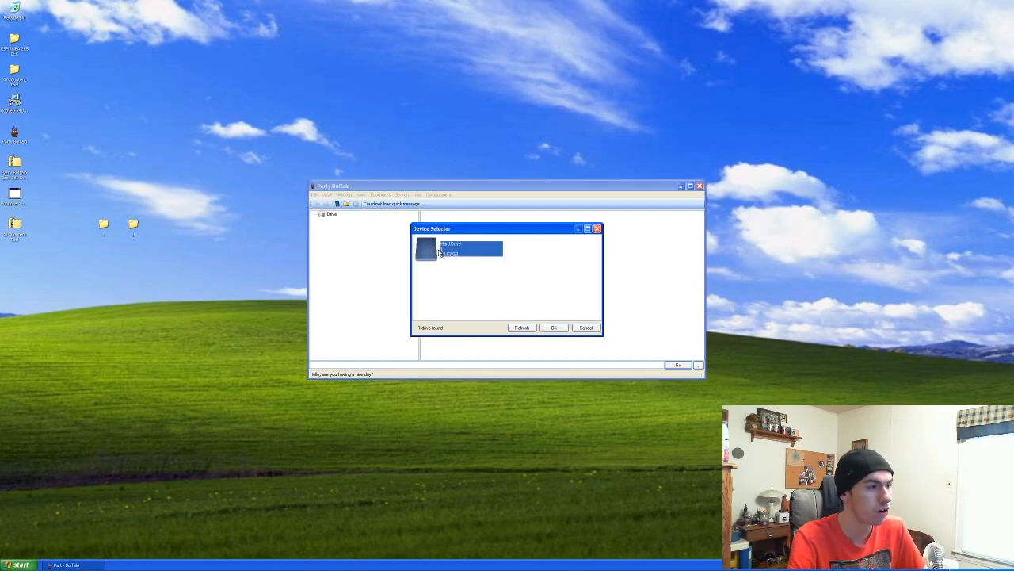
left_click(549, 328)
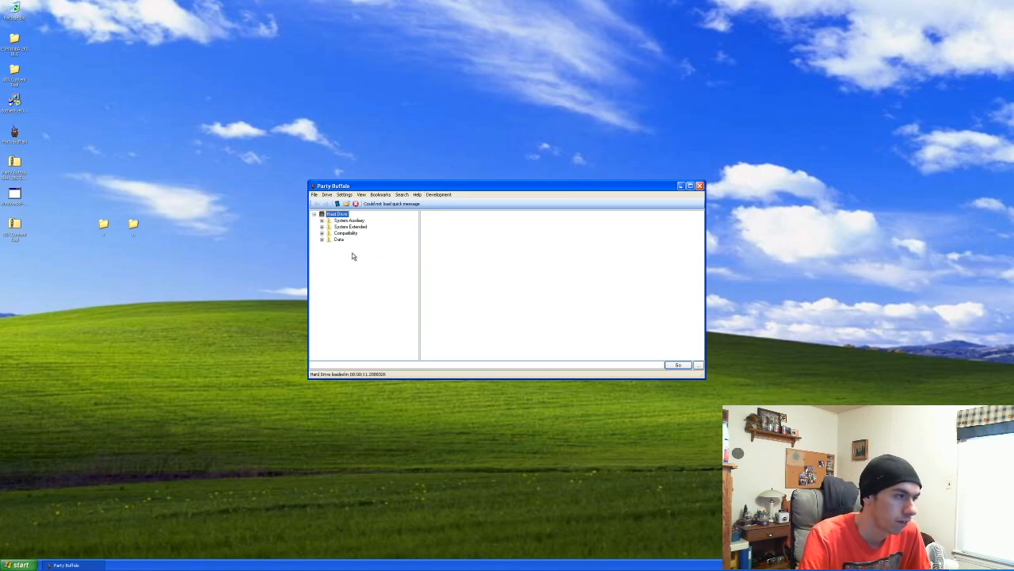
left_click(321, 240)
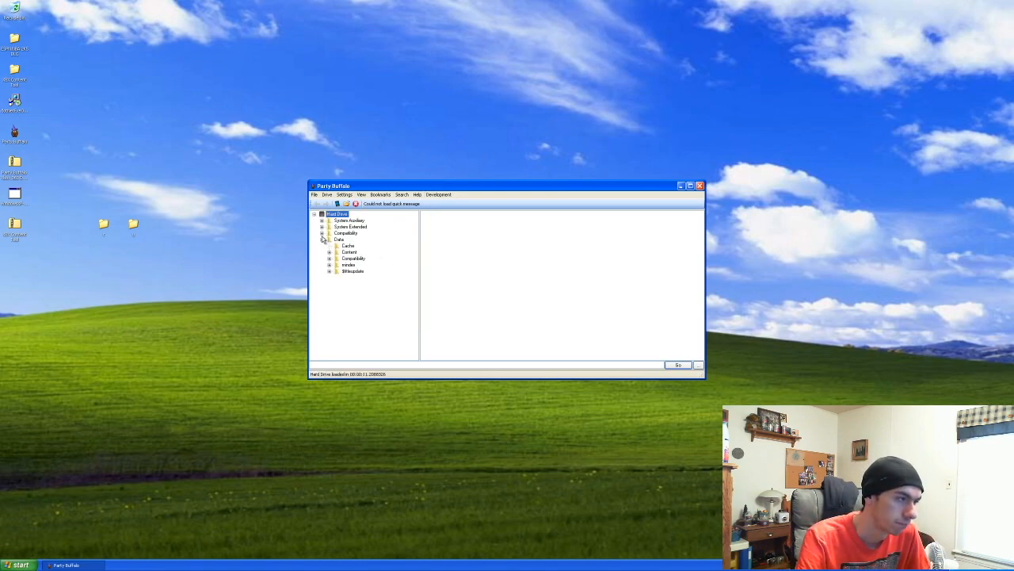
left_click(322, 233)
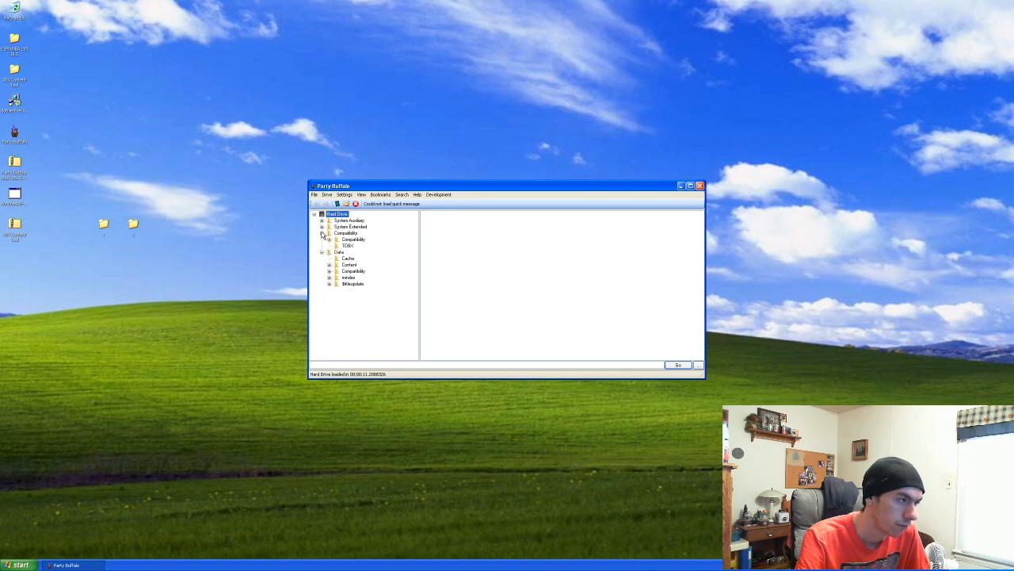
Expand Compatibility and Xbox1 under the Data partition, open TDATA and look through its title folders
left_click(329, 271)
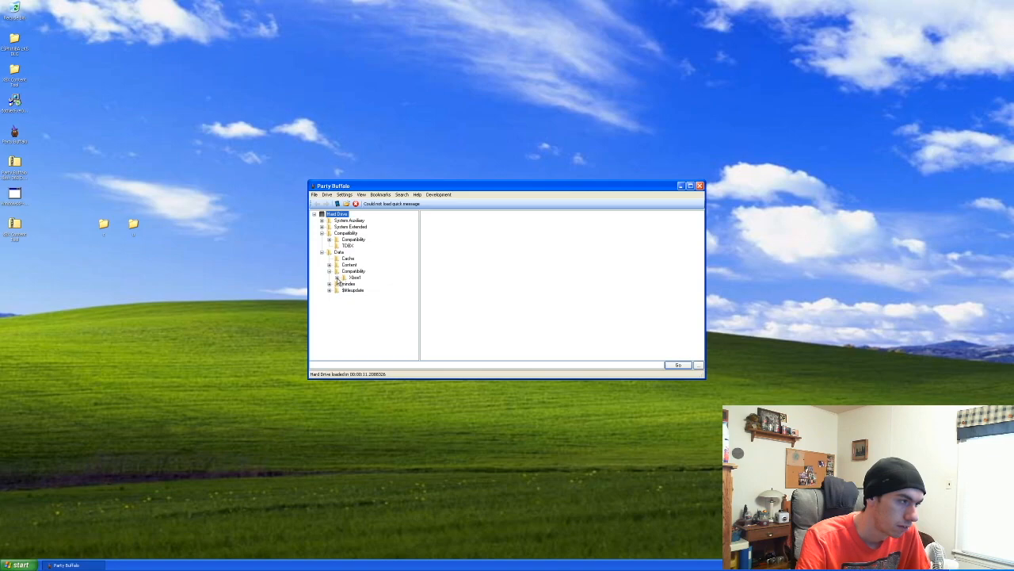
left_click(336, 277)
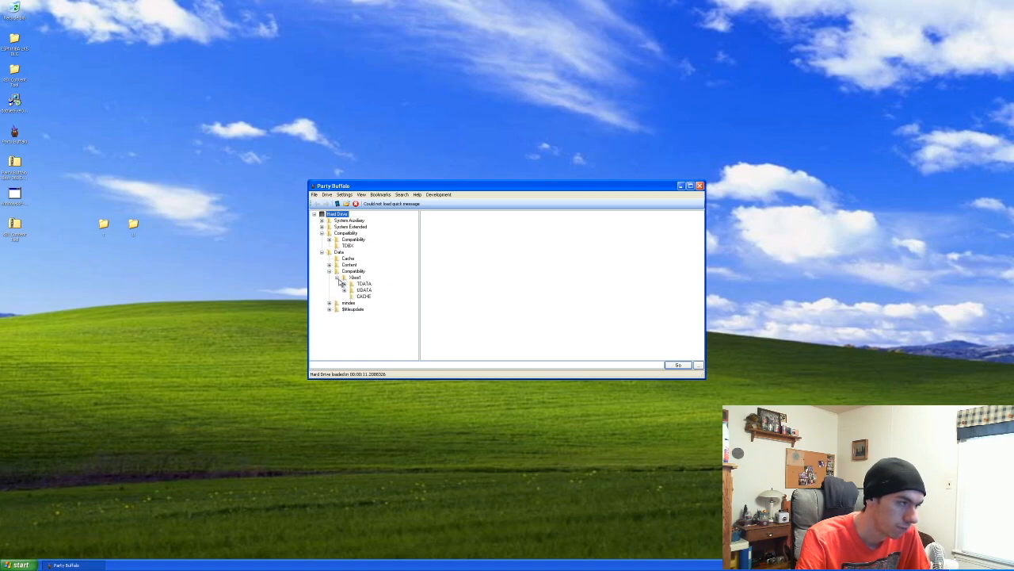
left_click(344, 290)
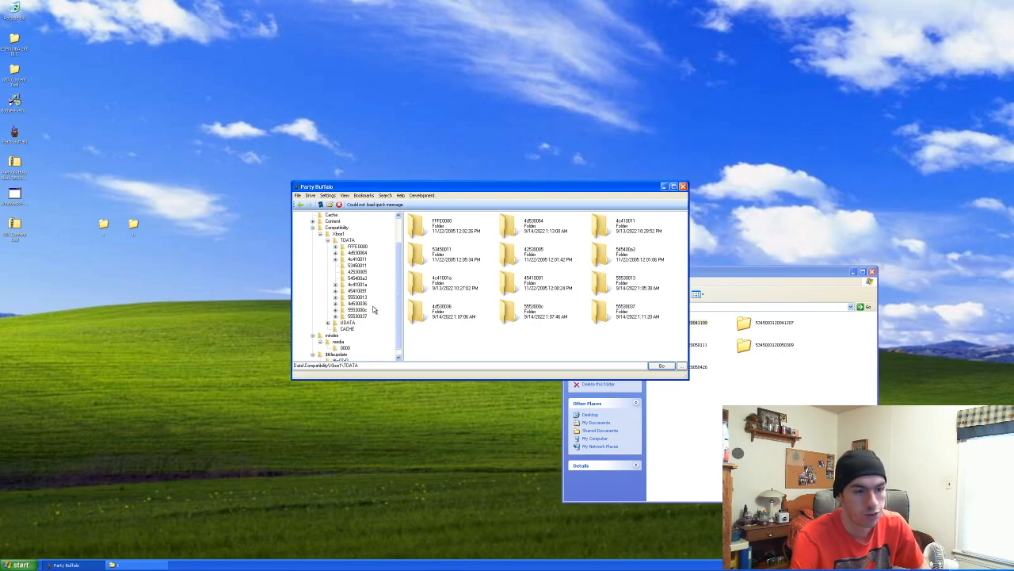
scroll(399, 329, "down", 1)
scroll(399, 329, "up", 2)
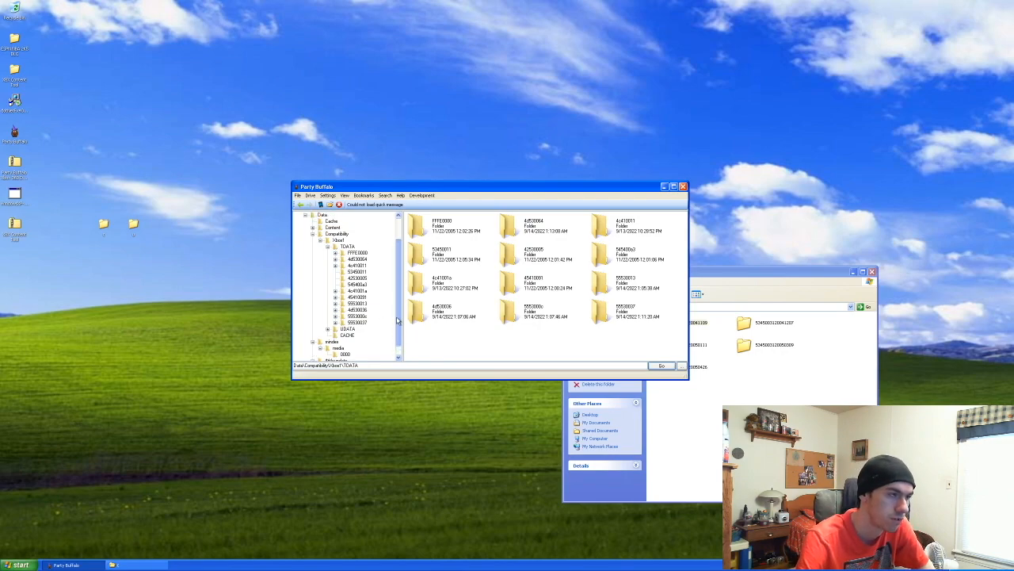
right_click(474, 336)
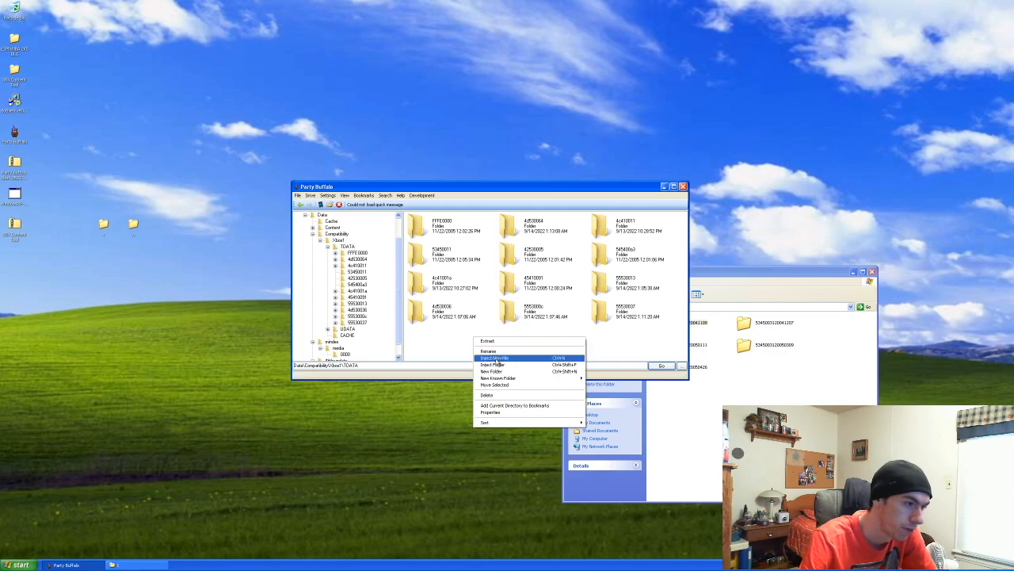
left_click(500, 366)
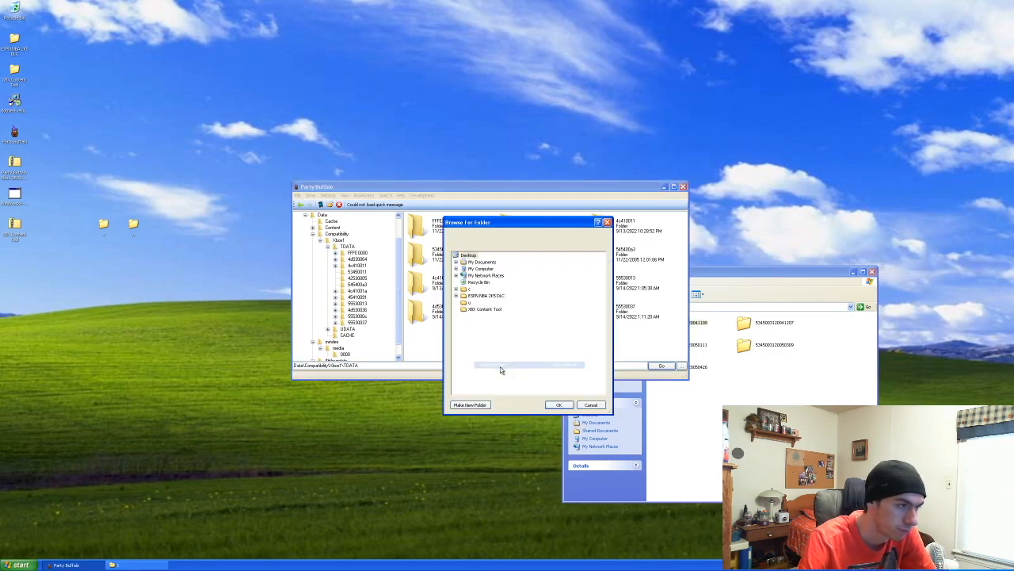
left_click(456, 296)
left_click(456, 296)
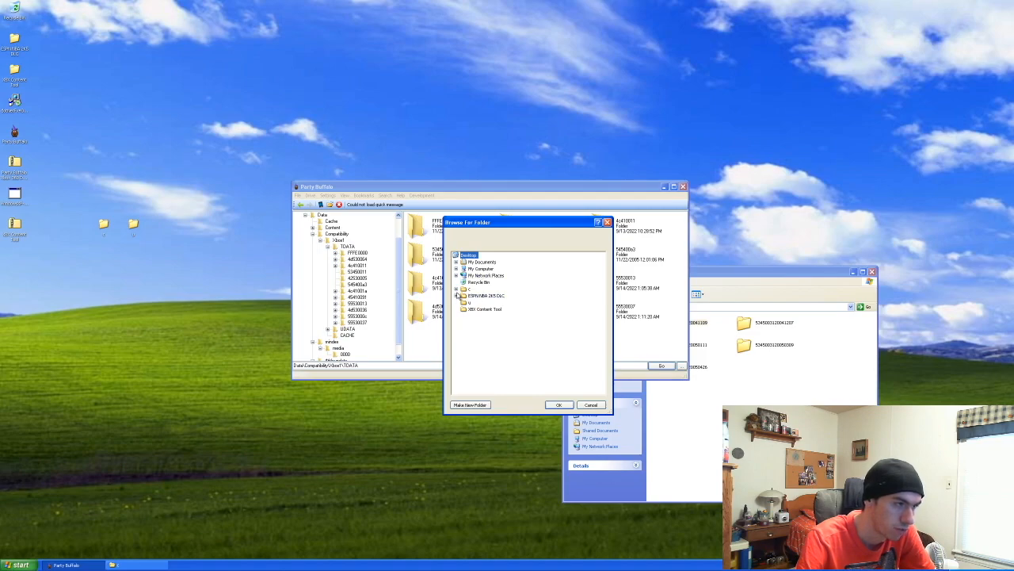
left_click(457, 289)
left_click(478, 299)
left_click(556, 405)
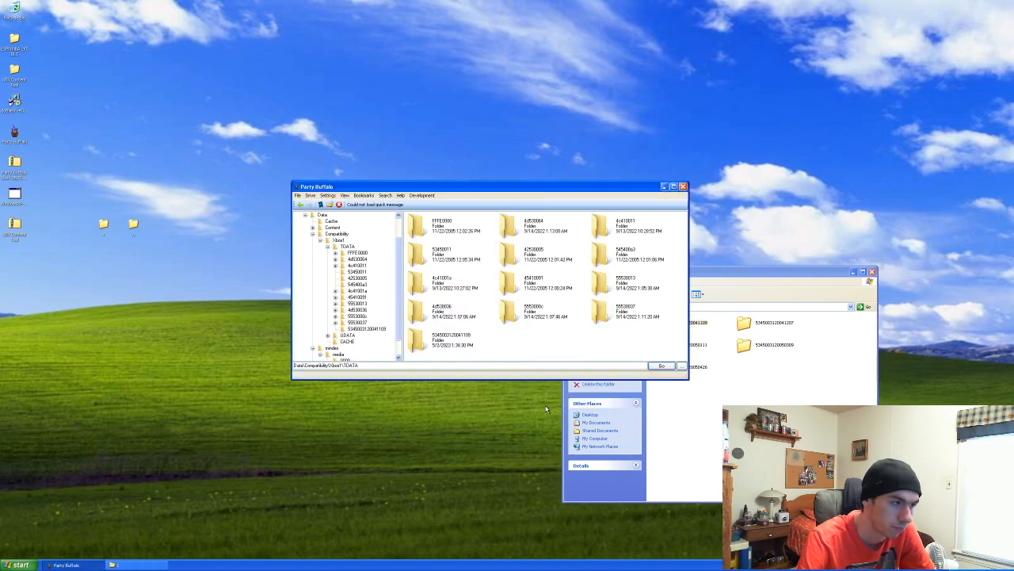
left_click(449, 344)
right_click(447, 344)
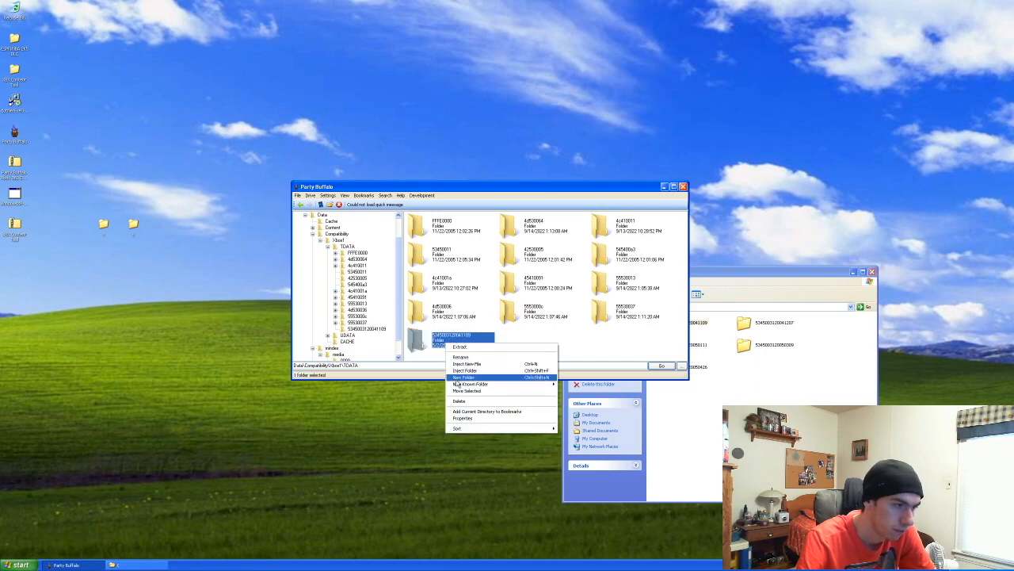
left_click(460, 401)
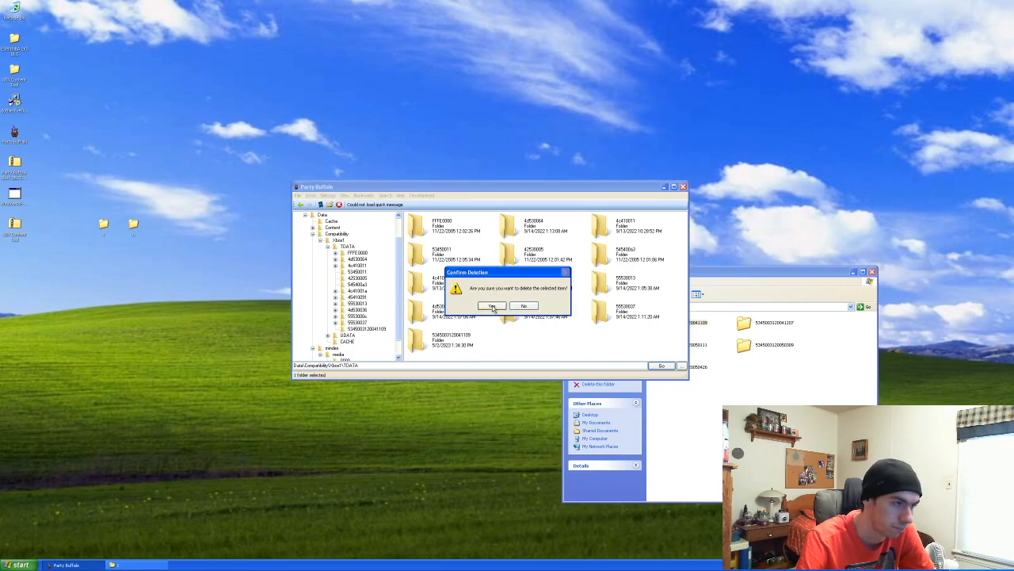
left_click(493, 307)
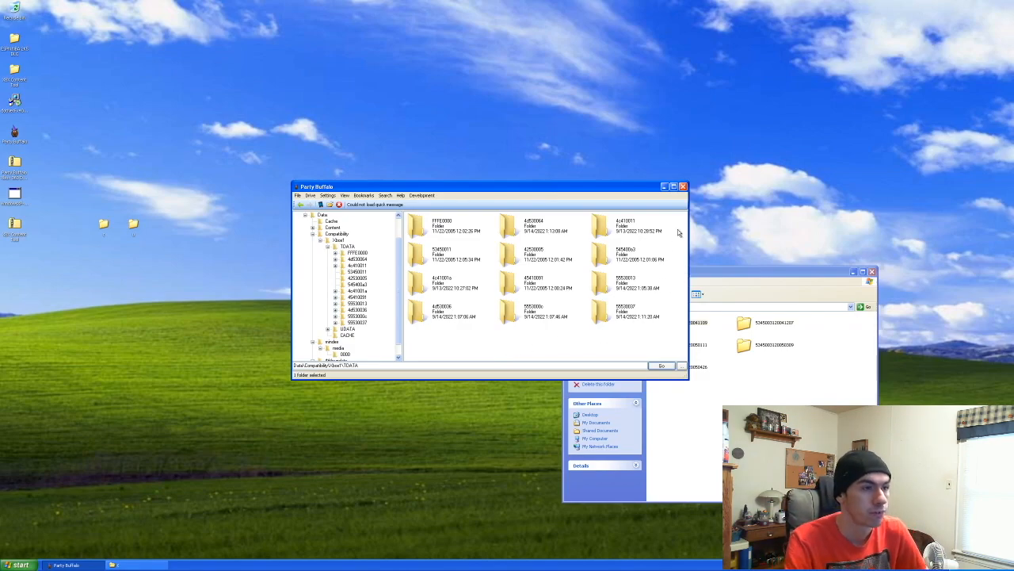
Close Party Buffalo and the open DLC folder window
left_click(682, 186)
left_click_drag(690, 273, 395, 121)
left_click(577, 123)
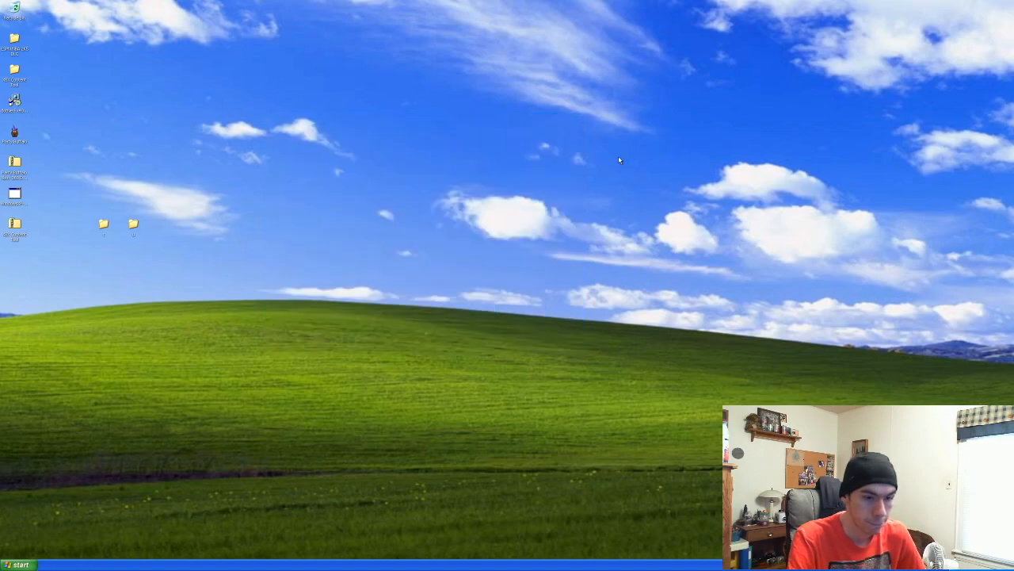
Safely remove the USB Mass Storage Device from Windows XP and close the Safely Remove Hardware dialog
mouse_move(676, 569)
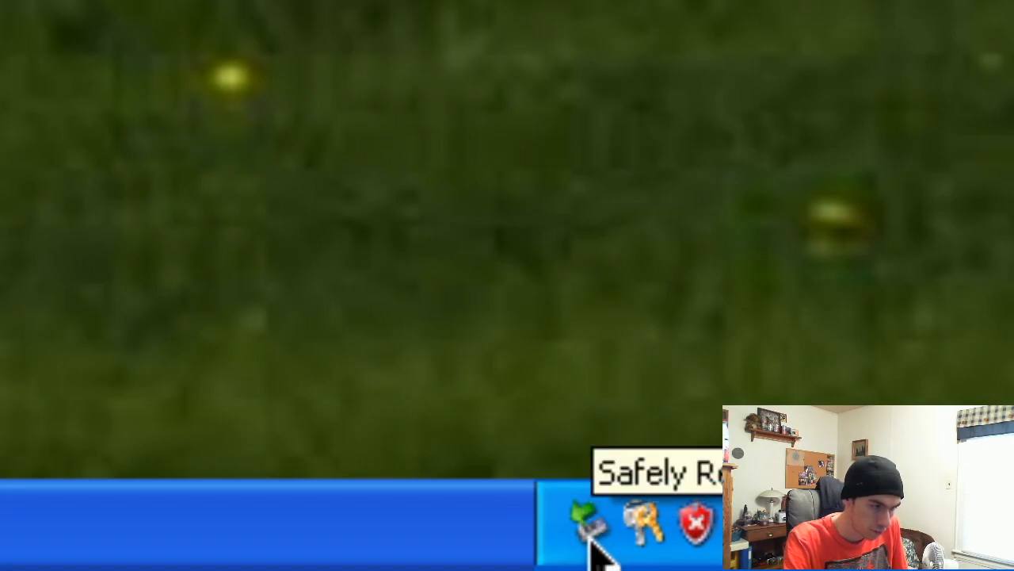
right_click(593, 547)
left_click(544, 532)
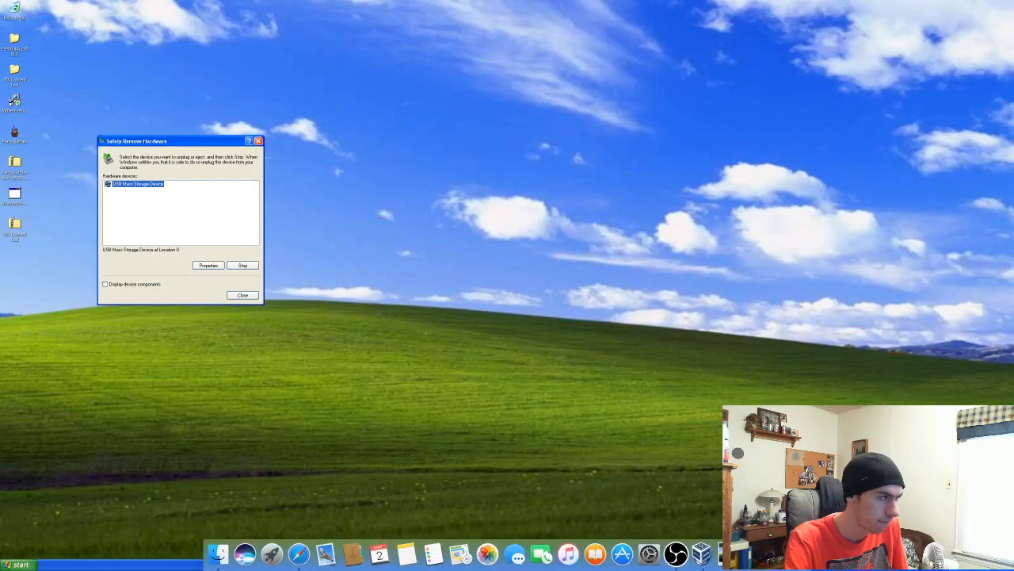
left_click_drag(194, 141, 358, 138)
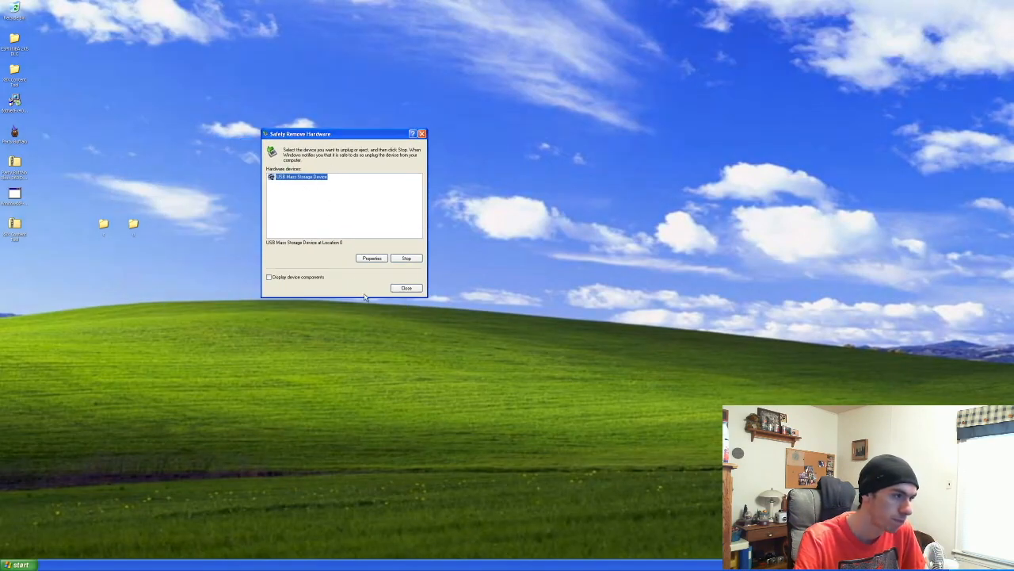
left_click(406, 260)
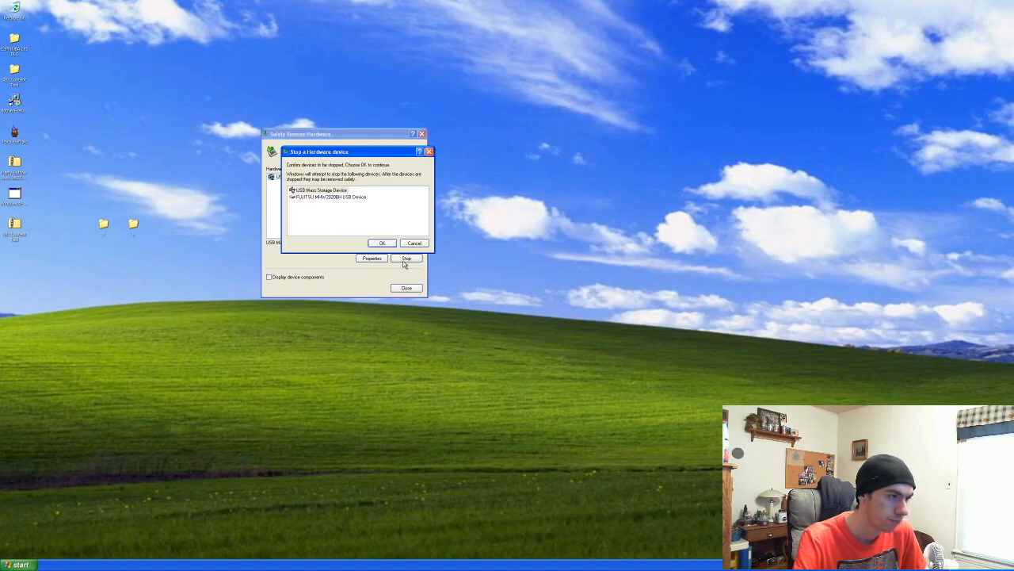
left_click(382, 243)
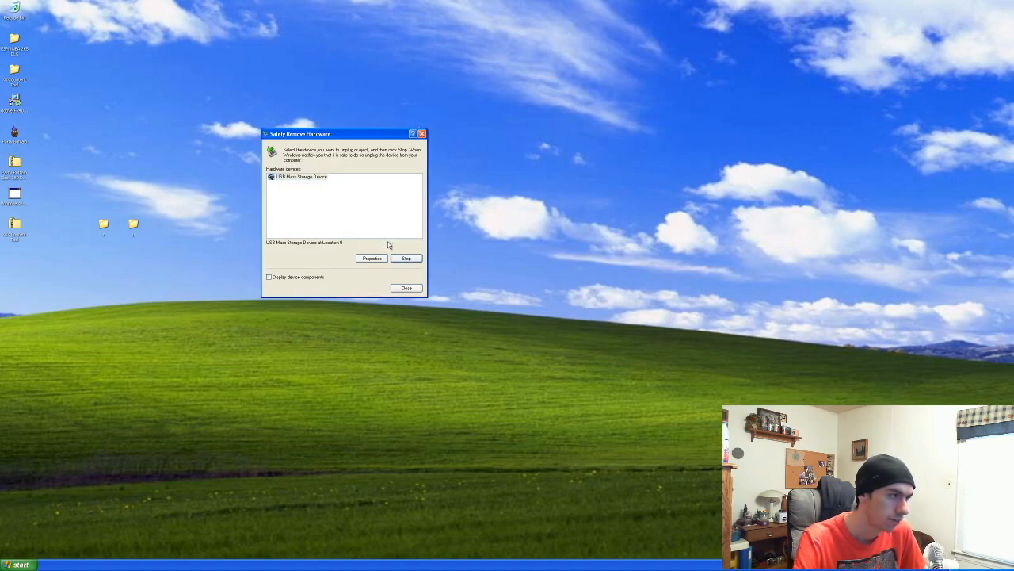
left_click(406, 290)
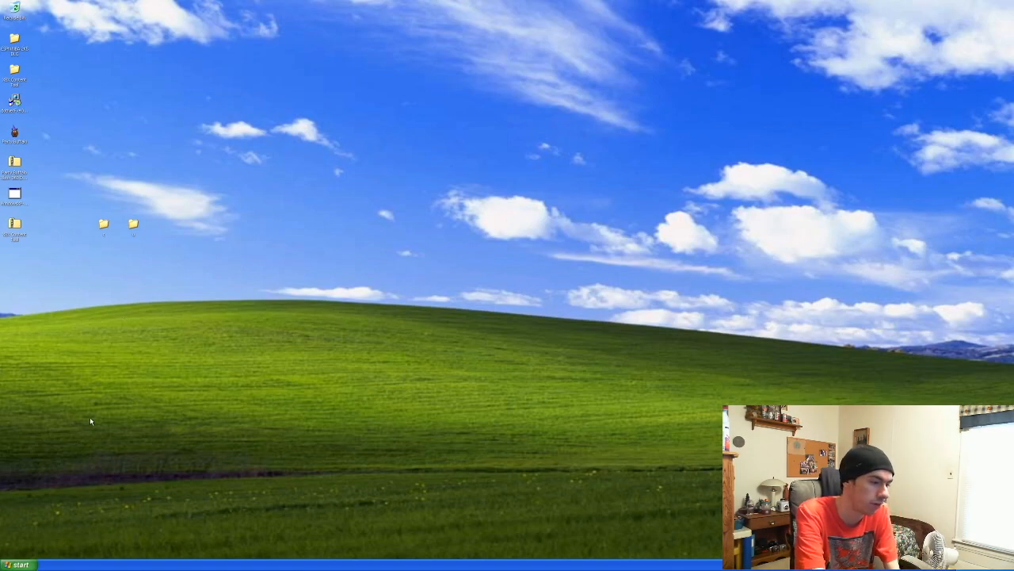
Bring up the Turn off computer options to shut down the Windows XP virtual machine
left_click(19, 564)
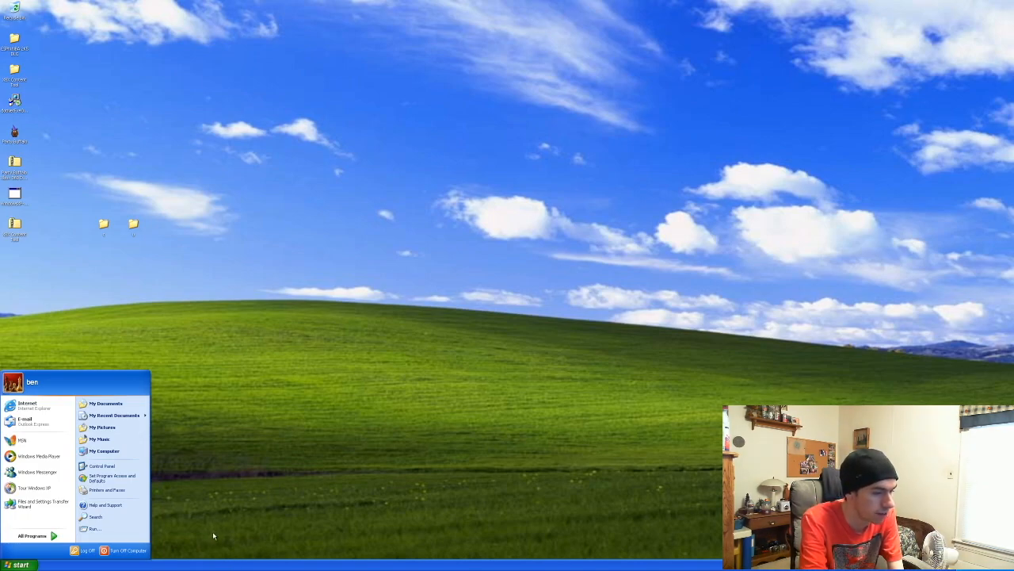
left_click(123, 550)
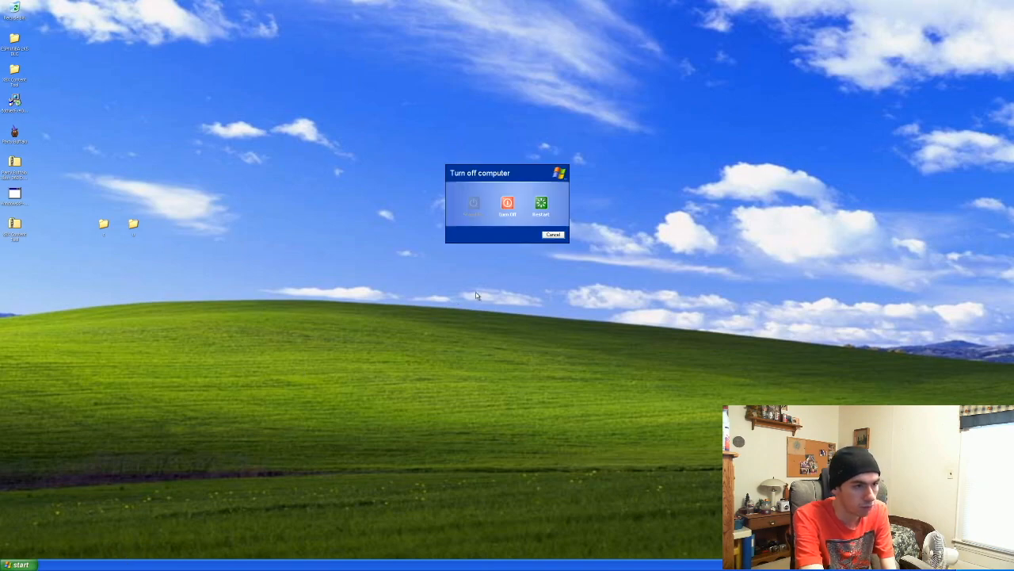